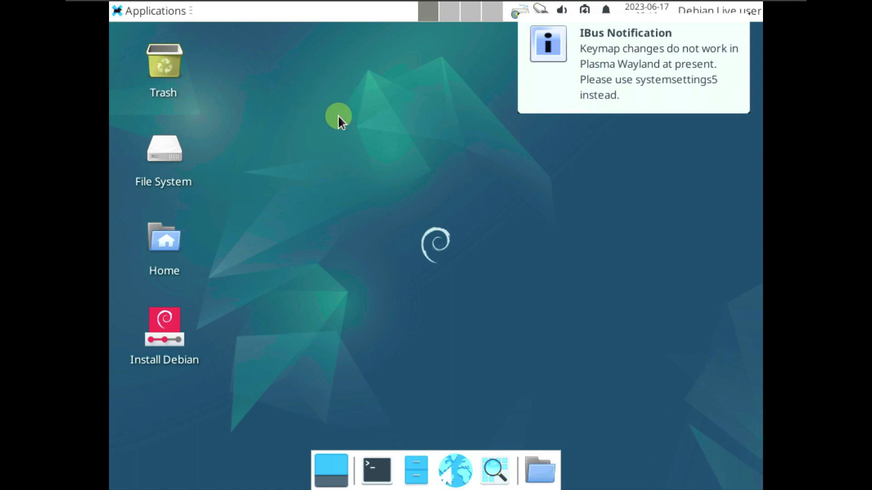
# Show the guest screen at actual size and launch Xfce Display settings from Applications
pyautogui.moveTo(578, 3)
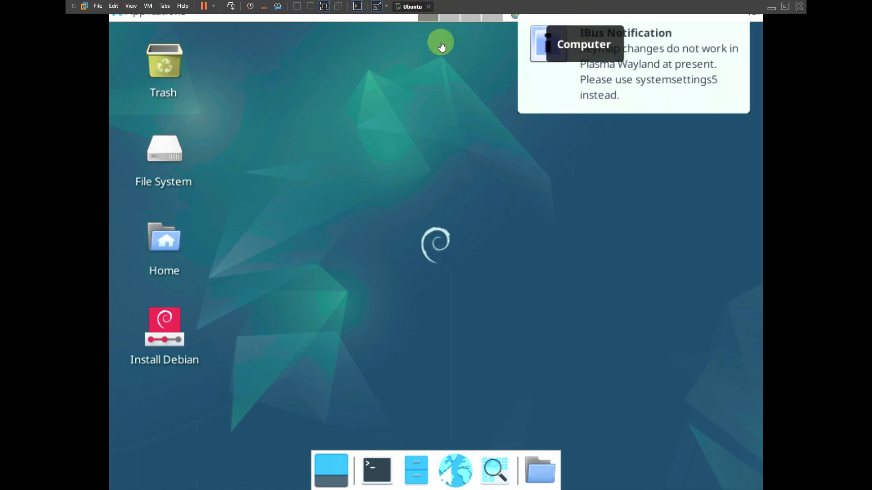
pyautogui.click(376, 9)
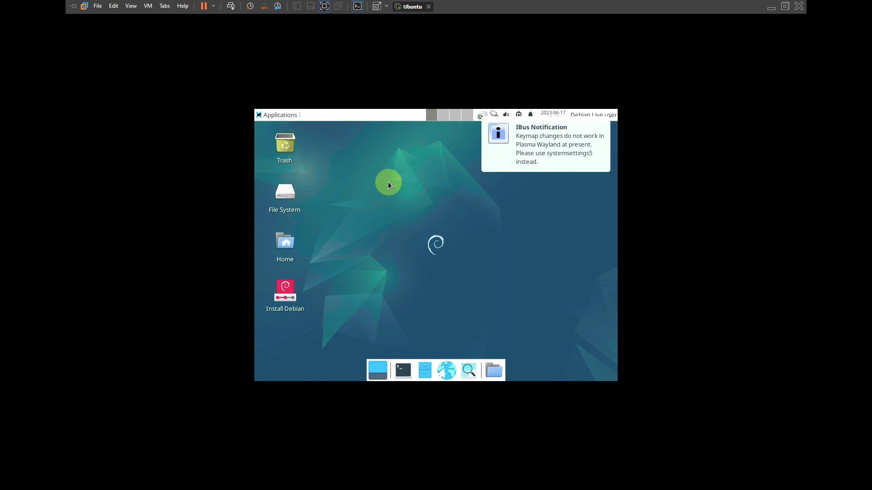
pyautogui.click(281, 116)
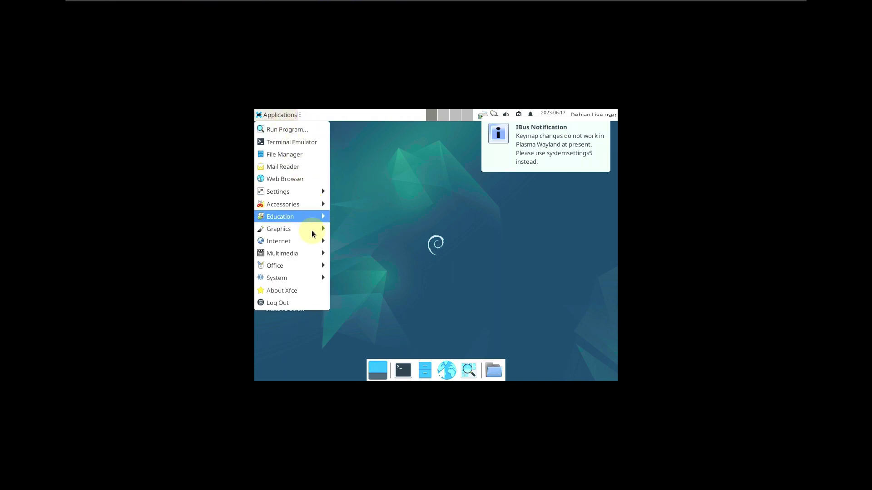
pyautogui.moveTo(313, 277)
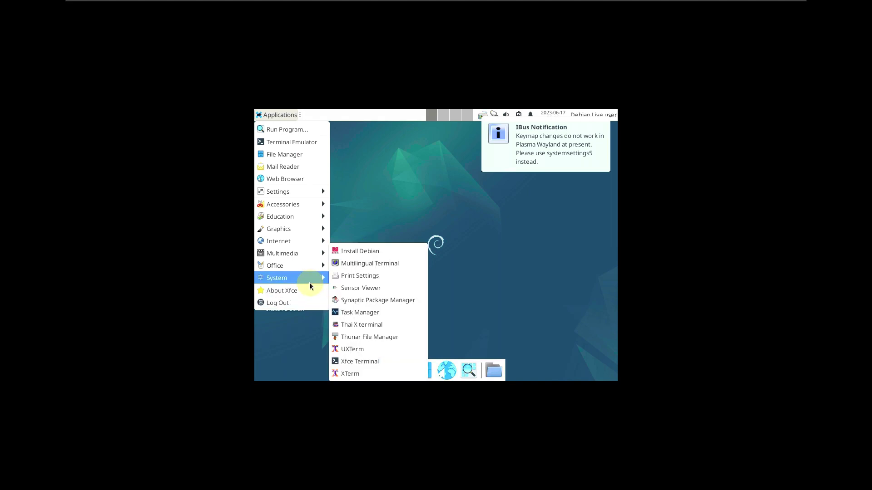
pyautogui.moveTo(301, 193)
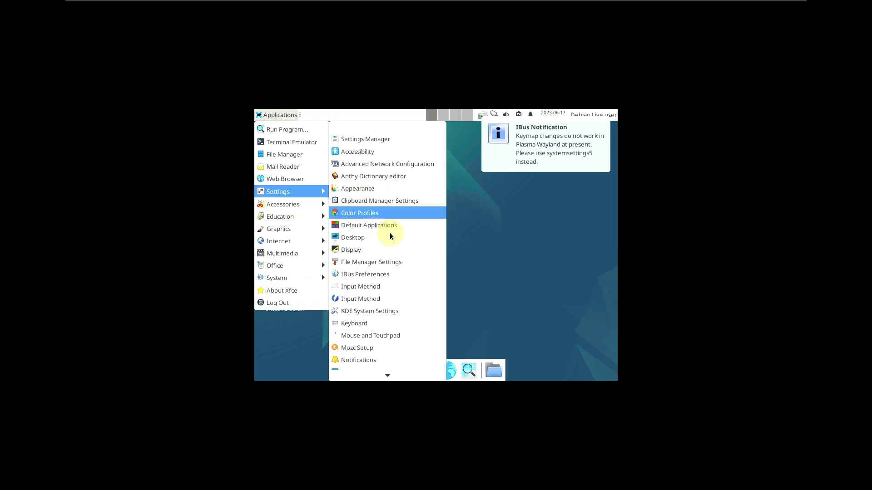
pyautogui.click(388, 254)
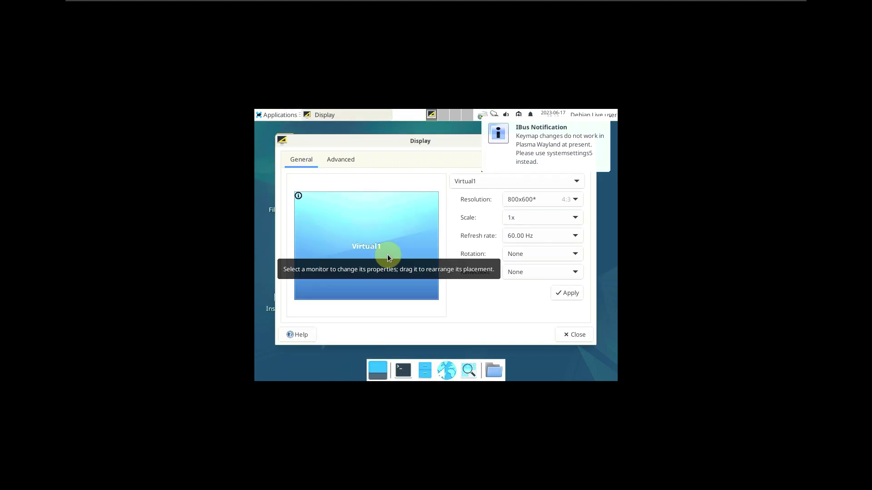
# Set the resolution to 1920x1080, apply and keep the configuration, then close Display settings
pyautogui.click(529, 201)
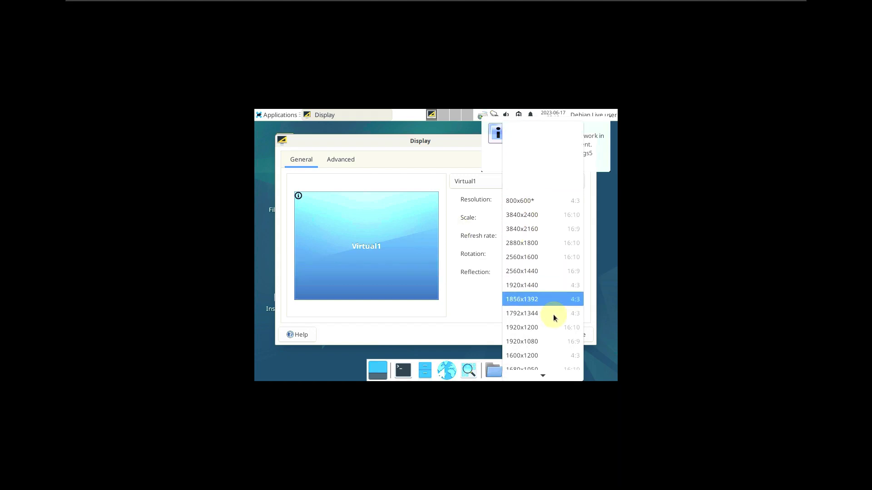
pyautogui.click(554, 342)
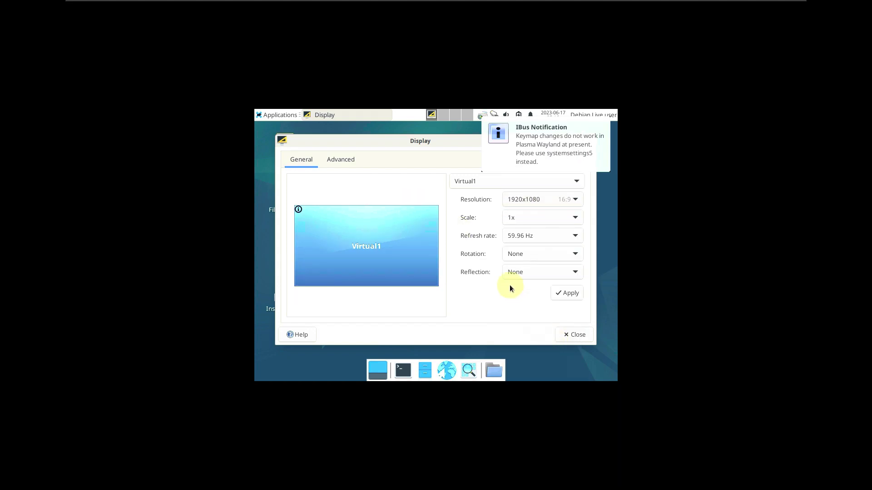
pyautogui.click(558, 292)
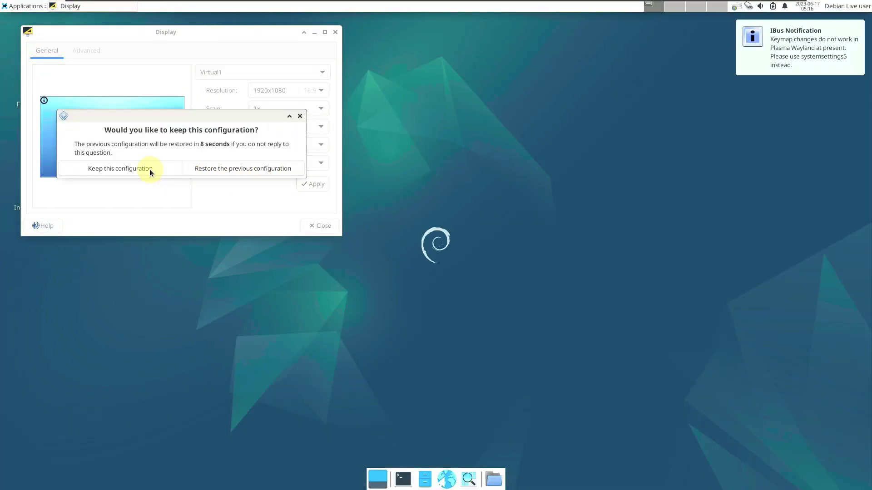
pyautogui.click(149, 169)
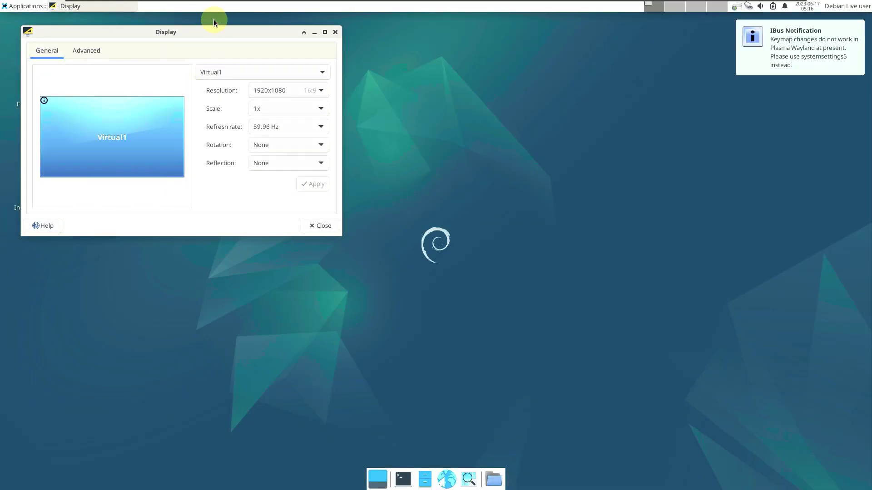
pyautogui.moveTo(232, 40); pyautogui.dragTo(406, 120)
pyautogui.click(509, 113)
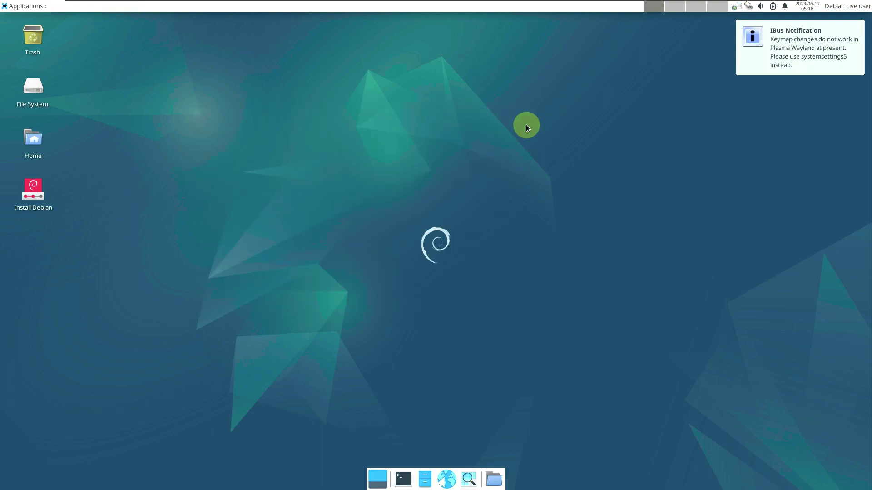
pyautogui.click(40, 9)
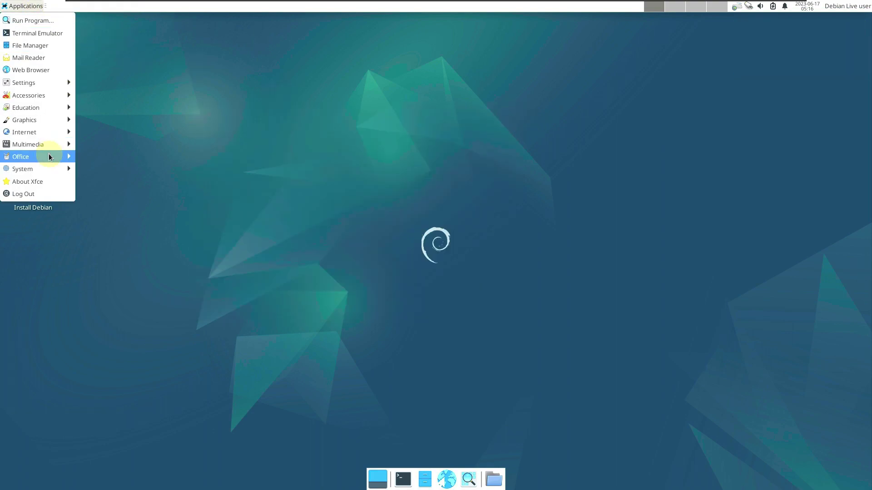
pyautogui.moveTo(48, 164)
pyautogui.click(131, 231)
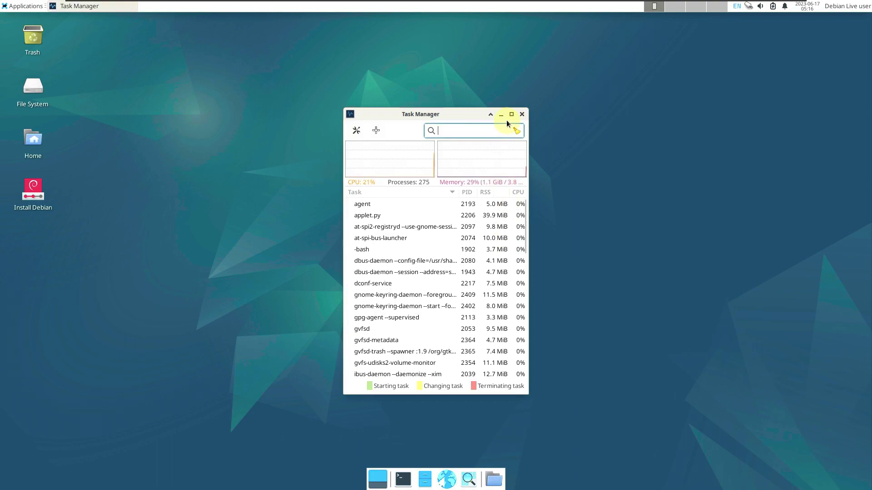
pyautogui.click(511, 114)
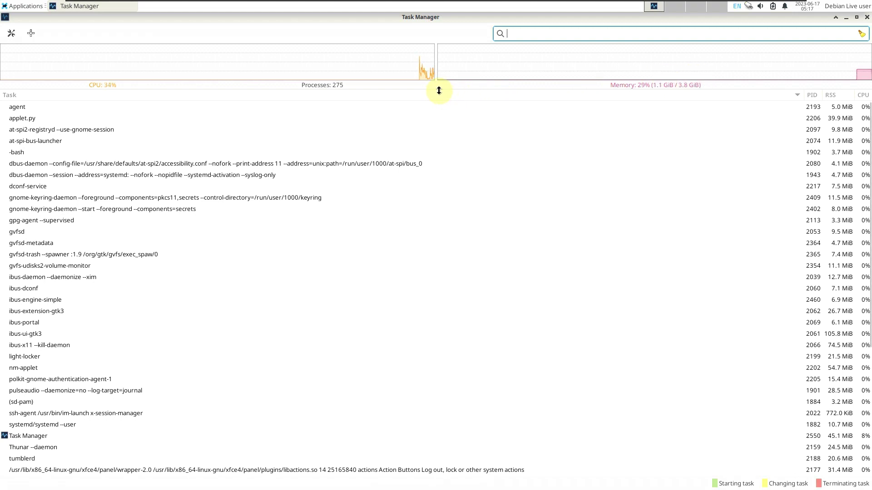
pyautogui.moveTo(438, 89); pyautogui.dragTo(455, 178)
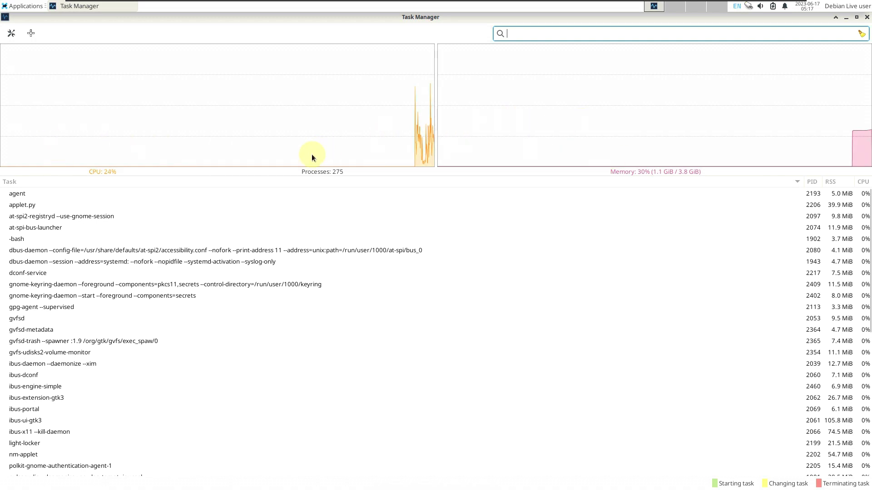
pyautogui.moveTo(312, 156)
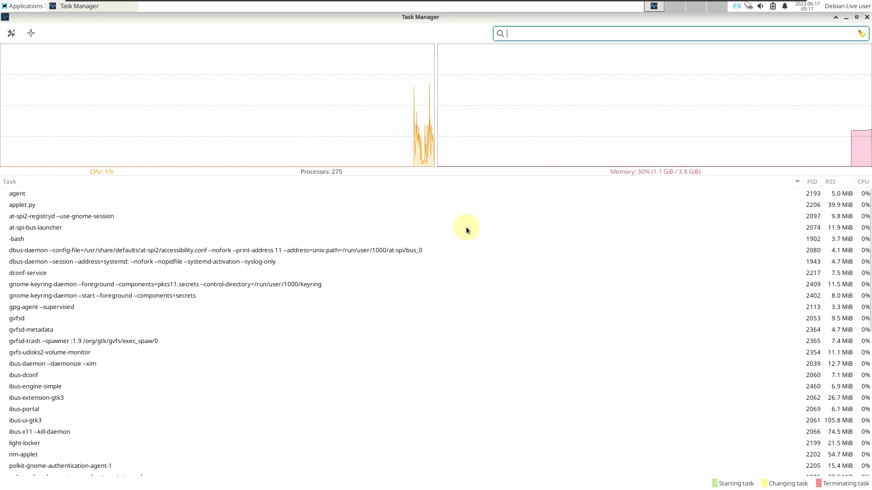
pyautogui.scroll(-8, 444, 222)
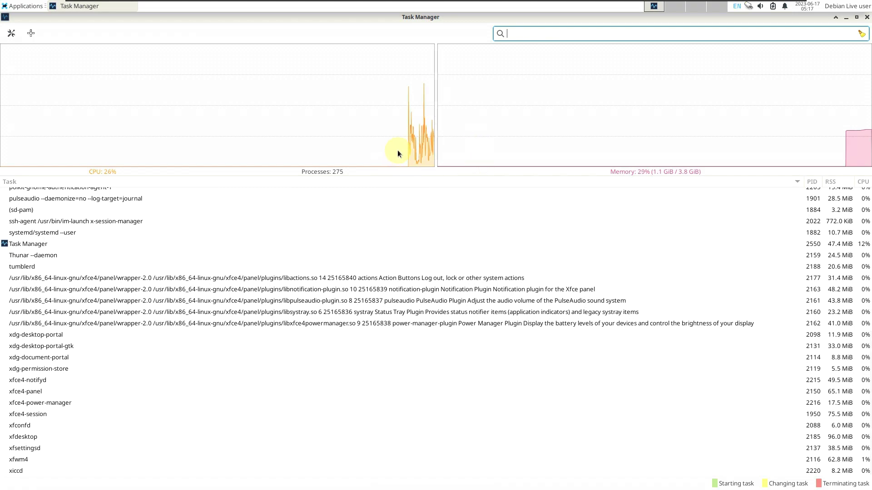
pyautogui.moveTo(473, 163)
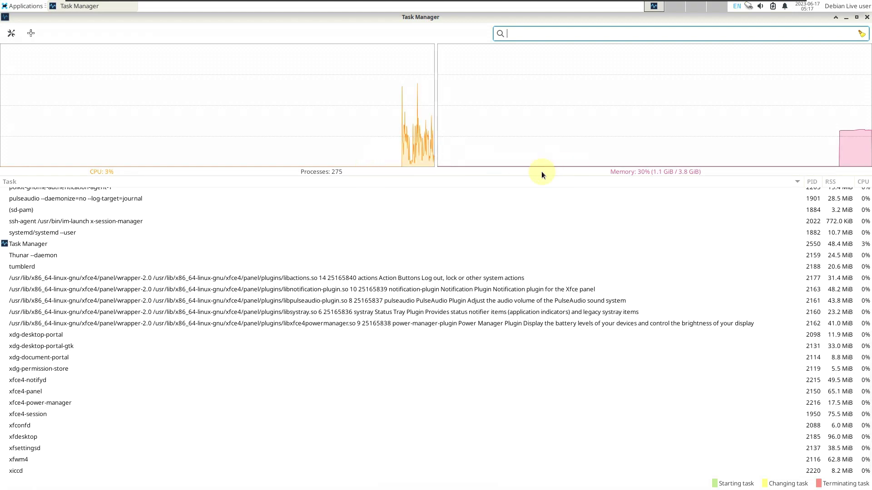
pyautogui.click(867, 17)
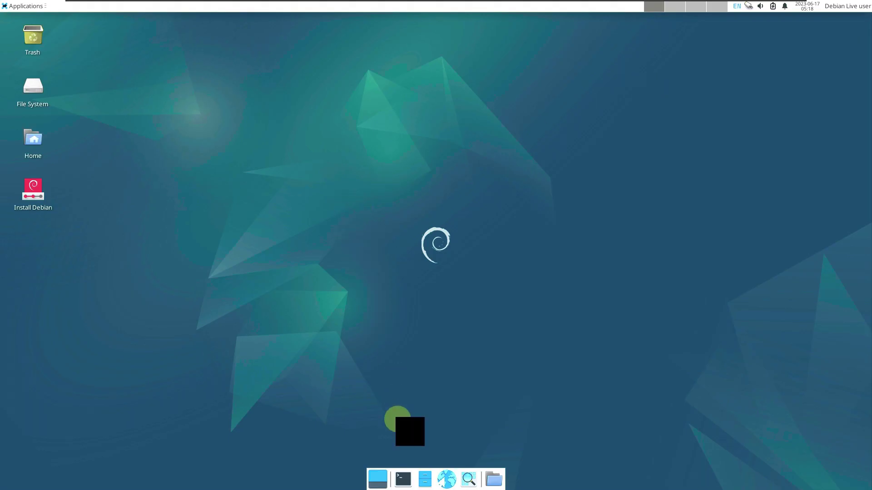
# Open a maximized terminal and run inxi -sv8 for system information
pyautogui.hotkey('ctrl', 'alt', 't')
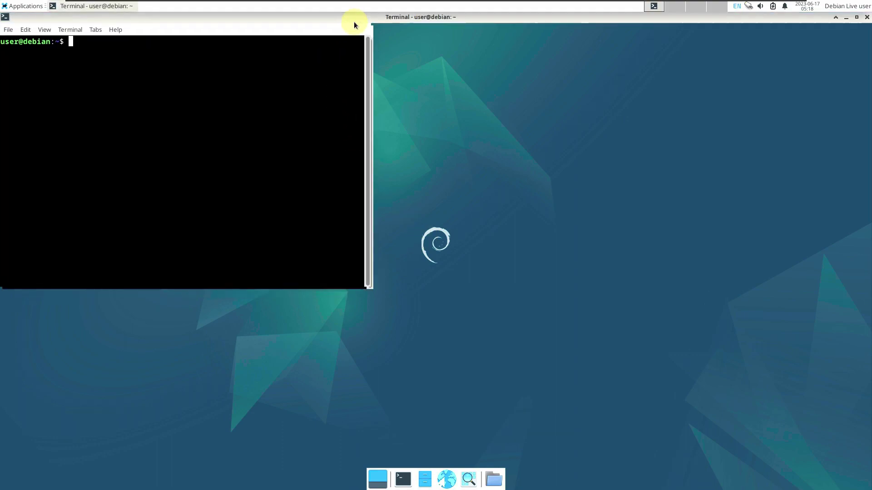
pyautogui.click(355, 20)
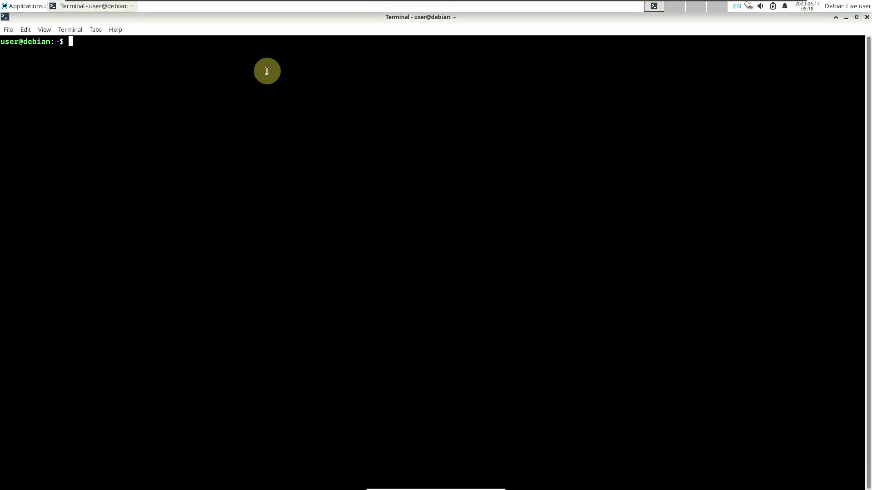
pyautogui.write('inxi -sv8')
pyautogui.press('Return')
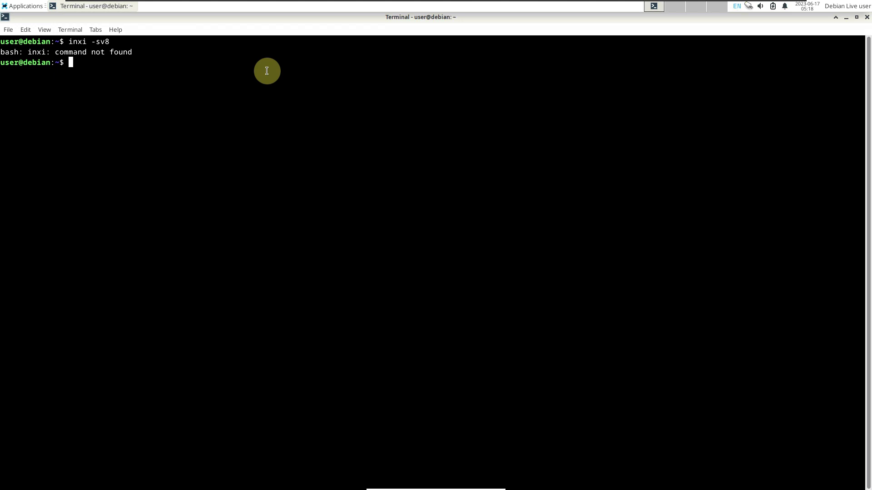
# Run cat /etc/issue, correcting the misspelled file name, to print the Debian 12 release
pyautogui.write('cat /')
pyautogui.write('etc/iss')
pyautogui.write('sue')
pyautogui.press('Left')
pyautogui.press('Left')
pyautogui.press('Left')
pyautogui.press('Left')
pyautogui.press('Left')
pyautogui.press('Left')
pyautogui.press('Left')
pyautogui.press('Left')
pyautogui.press('Right')
pyautogui.press('Right')
pyautogui.press('Right')
pyautogui.press('Right')
pyautogui.press('BackSpace')
pyautogui.press('Return')
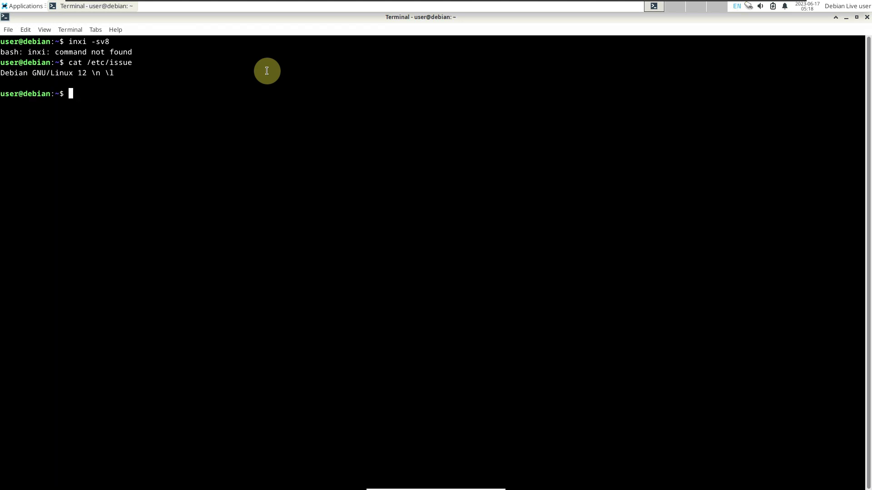
# Run neofetch, uname -a and uname -r to show kernel 6.1.0-9-amd64
pyautogui.write('neofetch')
pyautogui.press('Return')
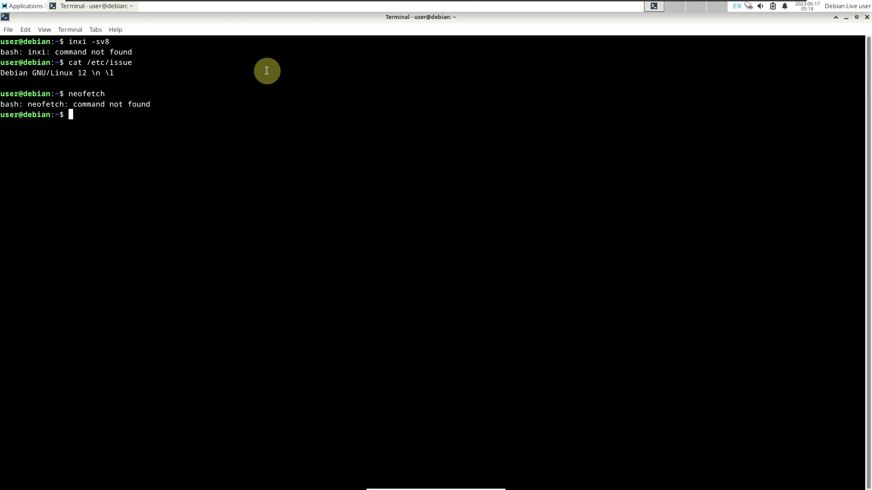
pyautogui.write('uname -a')
pyautogui.press('Return')
pyautogui.write('ua')
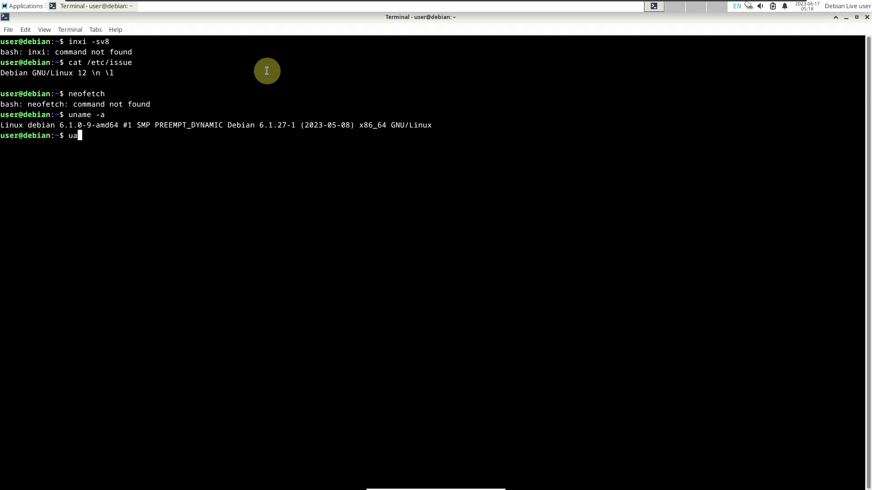
pyautogui.press('BackSpace')
pyautogui.write('name -r')
pyautogui.press('Return')
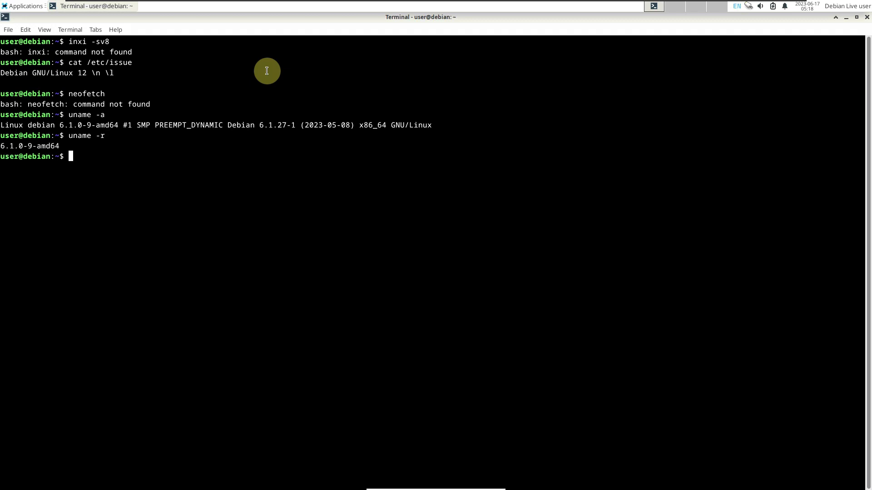
# Check the terminal version 1.0.4 in Help > About, then close the terminal with exit
pyautogui.write('exit')
pyautogui.click(117, 29)
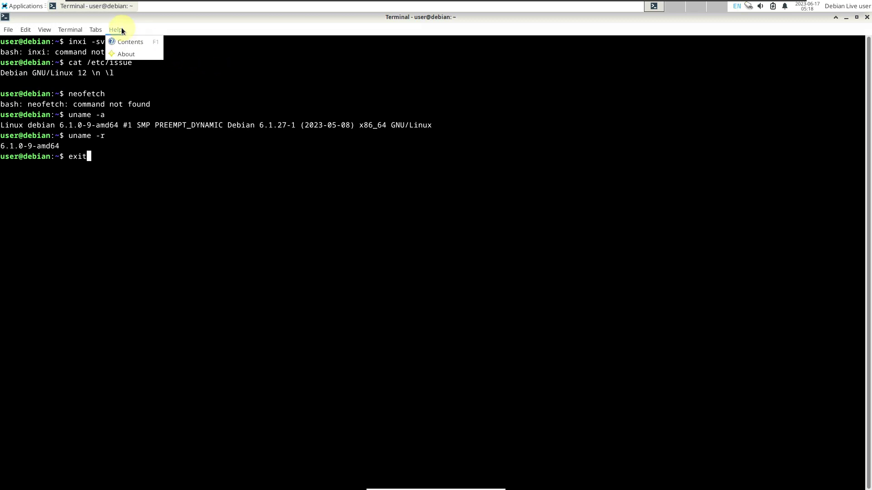
pyautogui.click(130, 54)
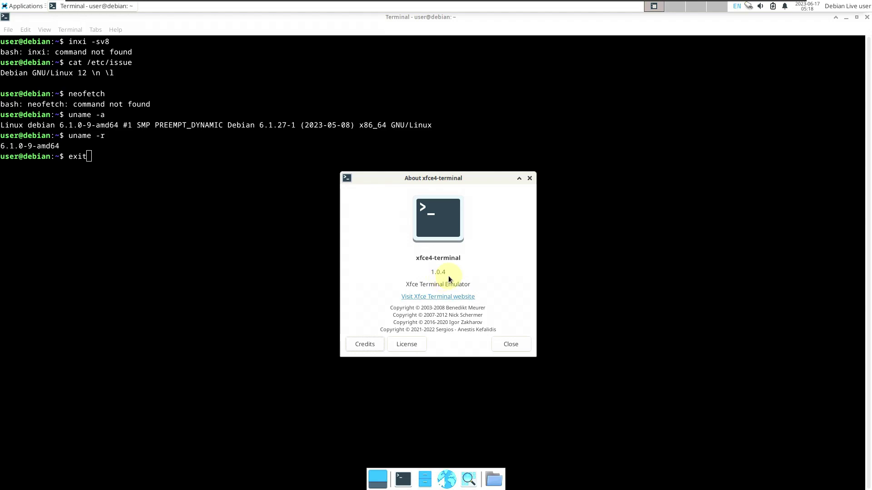
pyautogui.moveTo(448, 273); pyautogui.dragTo(431, 273)
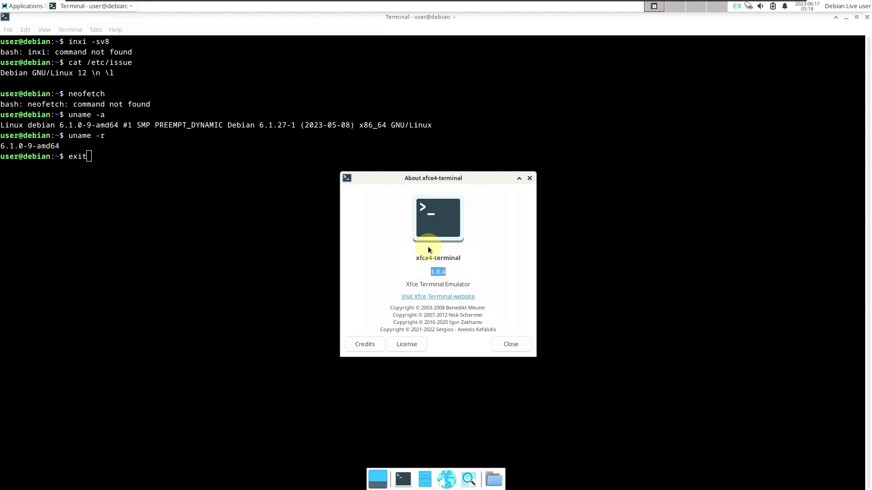
pyautogui.click(511, 346)
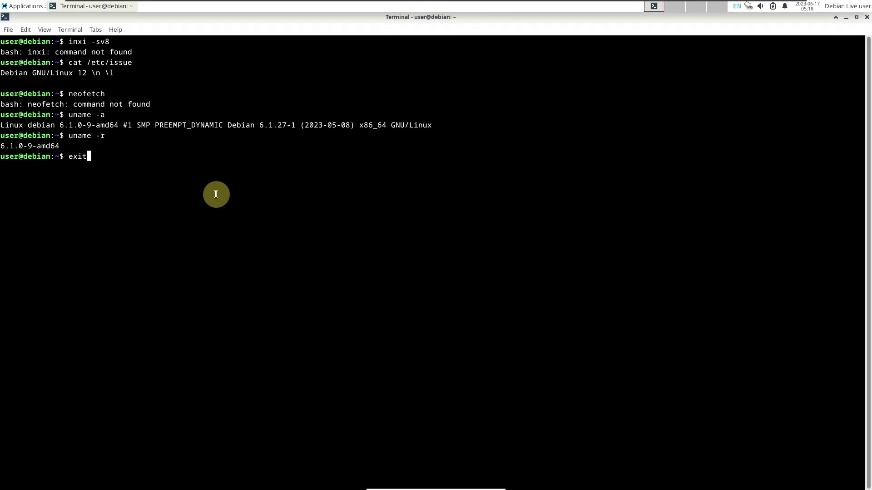
pyautogui.press('Return')
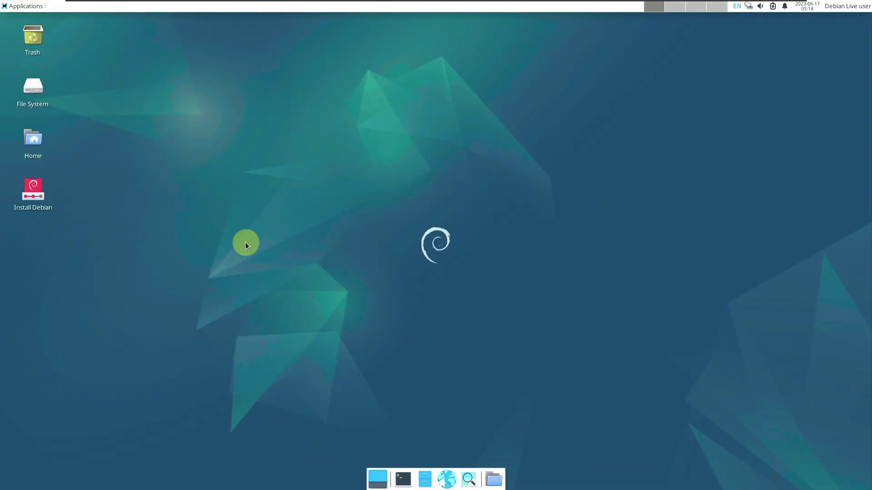
# Launch Firefox ESR from the Applications menu's Internet category
pyautogui.click(26, 6)
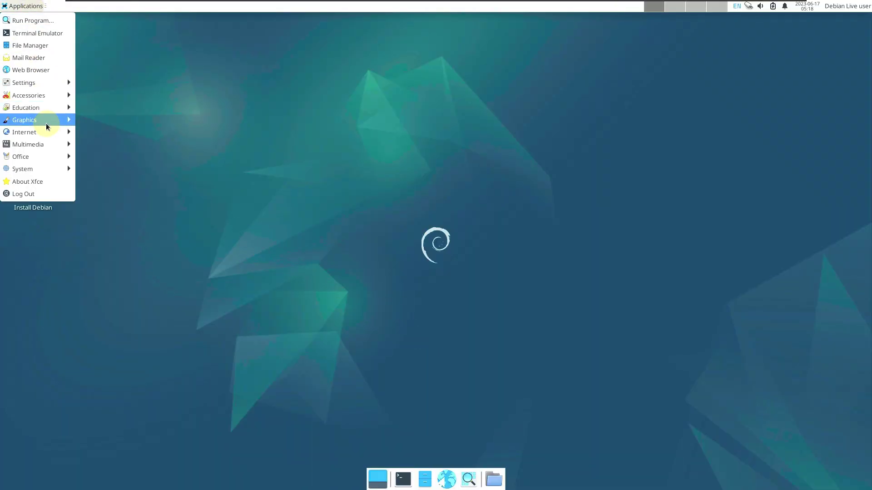
pyautogui.moveTo(46, 130)
pyautogui.click(98, 133)
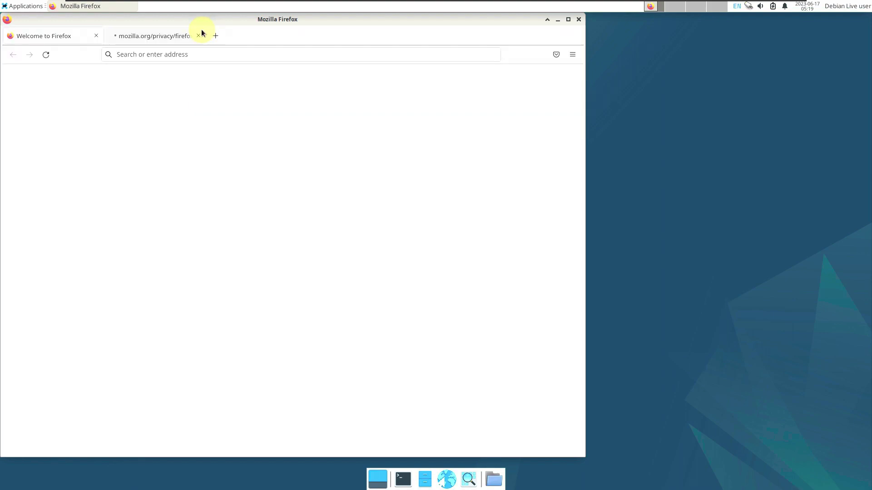
# Close the privacy tab, confirm version 102.11.0esr in About Firefox, and maximize the browser
pyautogui.click(198, 36)
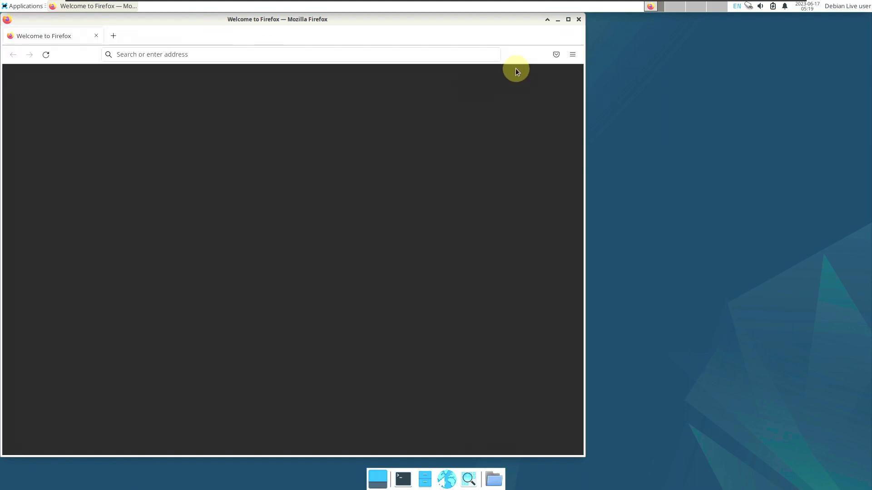
pyautogui.click(572, 54)
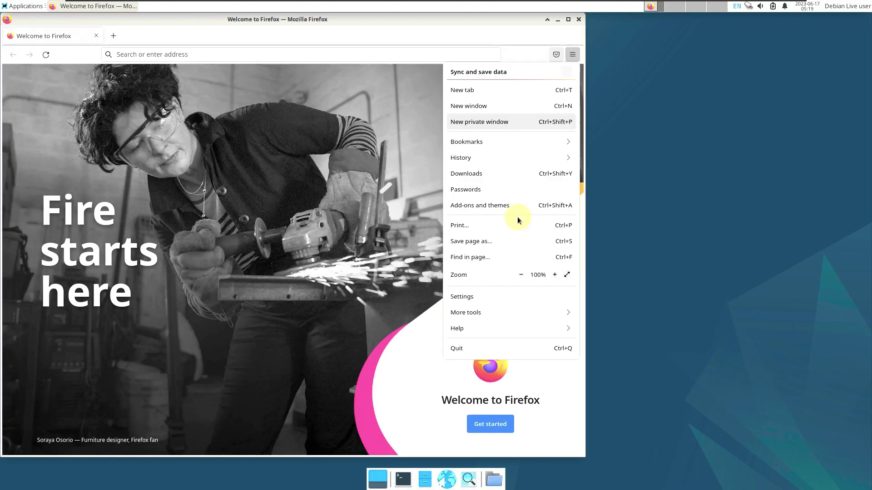
pyautogui.click(476, 328)
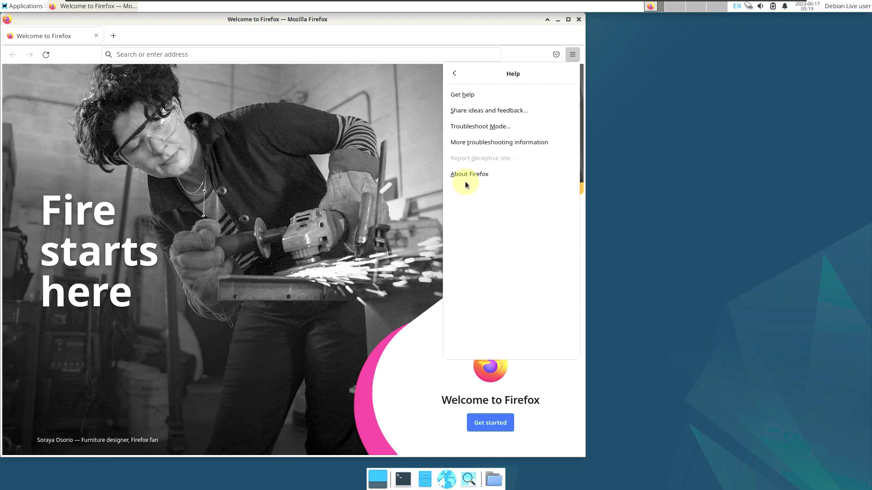
pyautogui.click(462, 174)
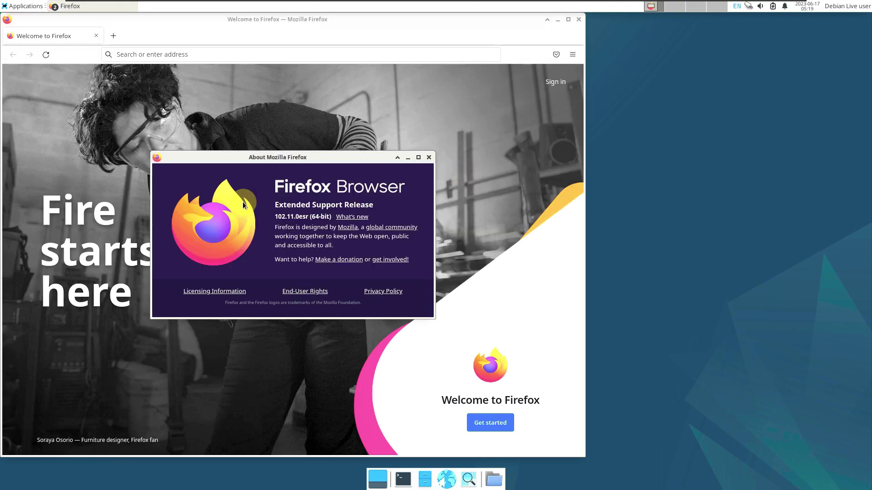
pyautogui.moveTo(275, 216); pyautogui.dragTo(330, 218)
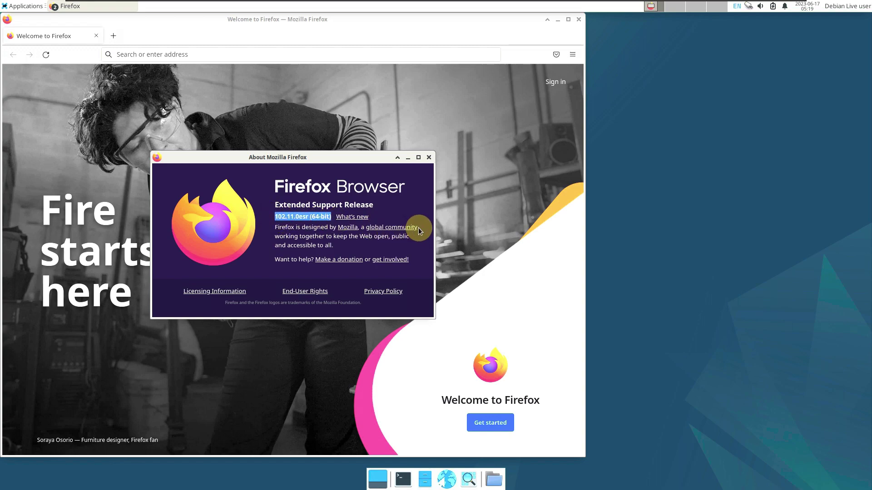
pyautogui.click(429, 157)
pyautogui.click(566, 23)
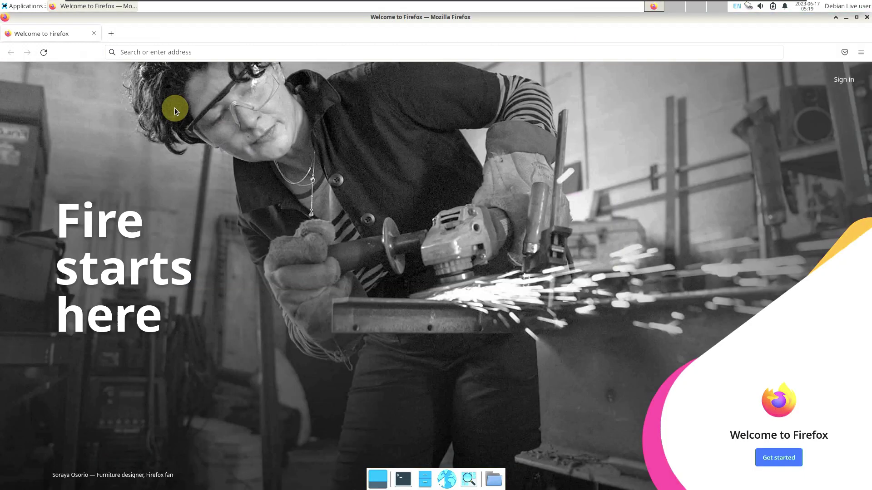
# Search Google for debian from the address bar and accept the cookie consent
pyautogui.click(151, 53)
pyautogui.write('debian')
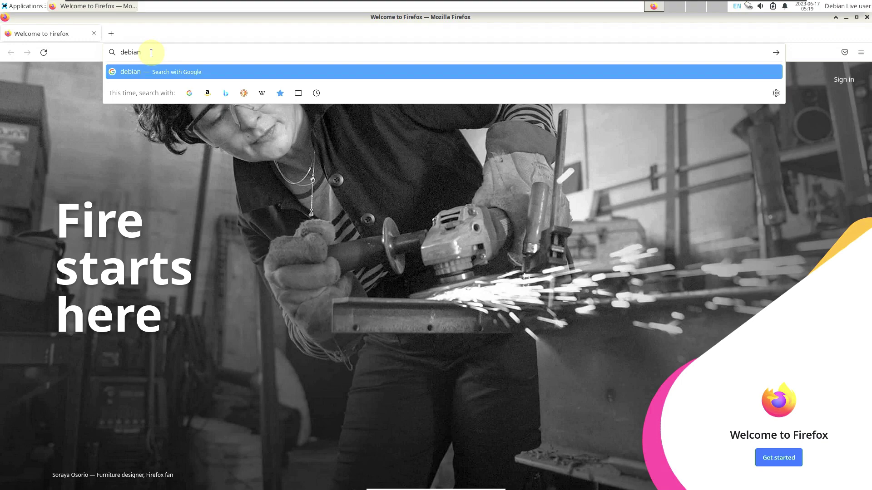
pyautogui.press('Return')
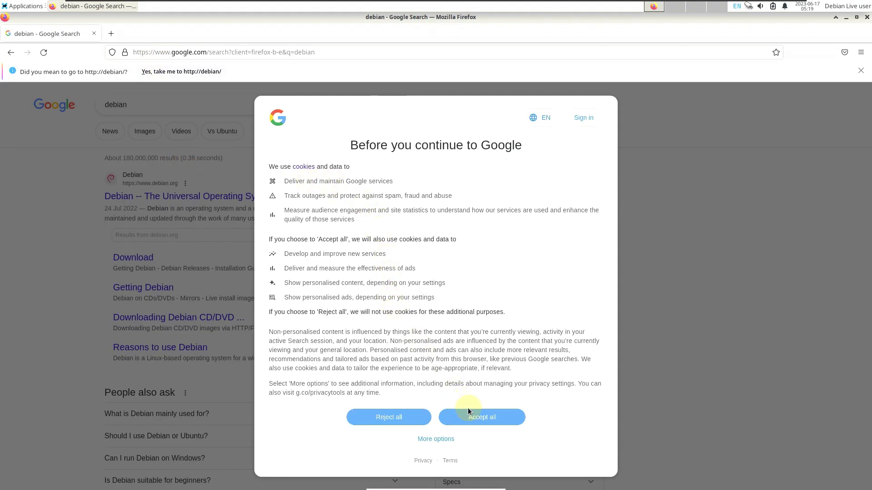
pyautogui.click(468, 411)
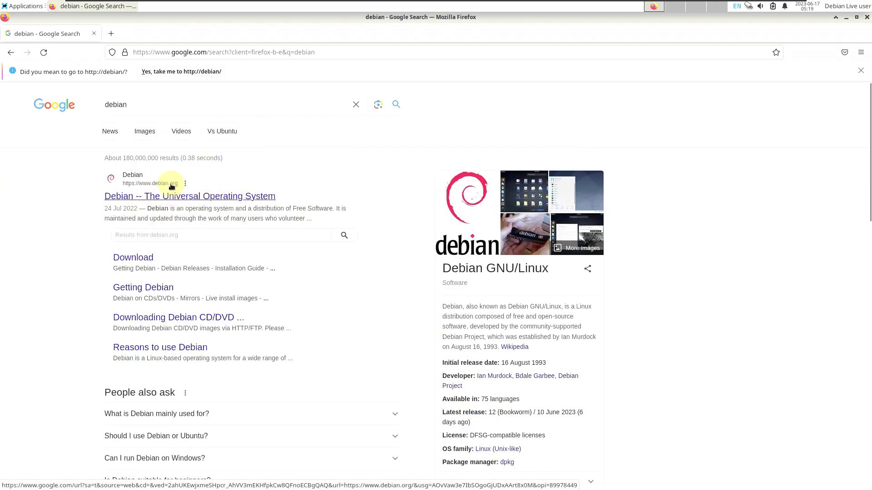
# Open the official debian.org result and scroll down to its Project News
pyautogui.click(152, 177)
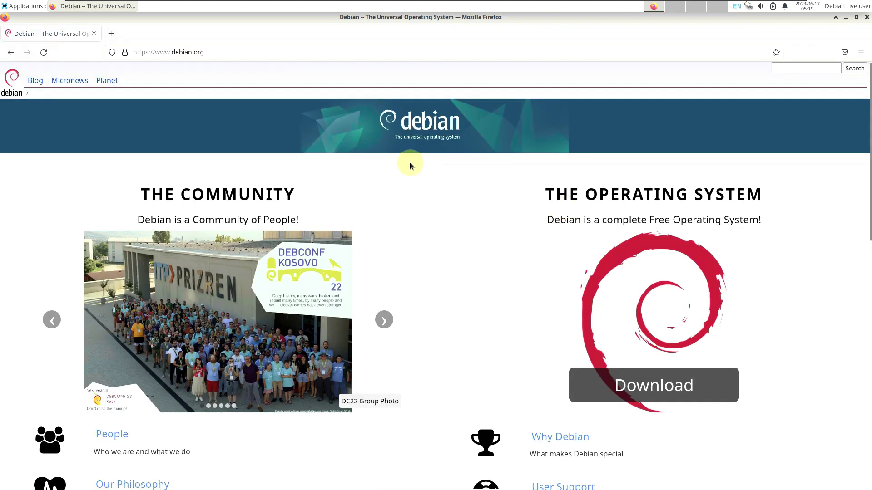
pyautogui.scroll(-3, 450, 215)
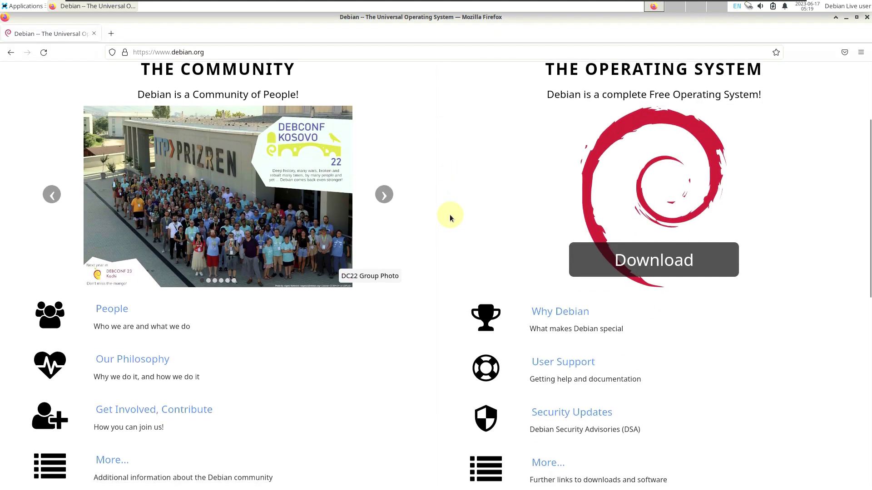
pyautogui.scroll(-3, 450, 214)
pyautogui.scroll(5, 449, 215)
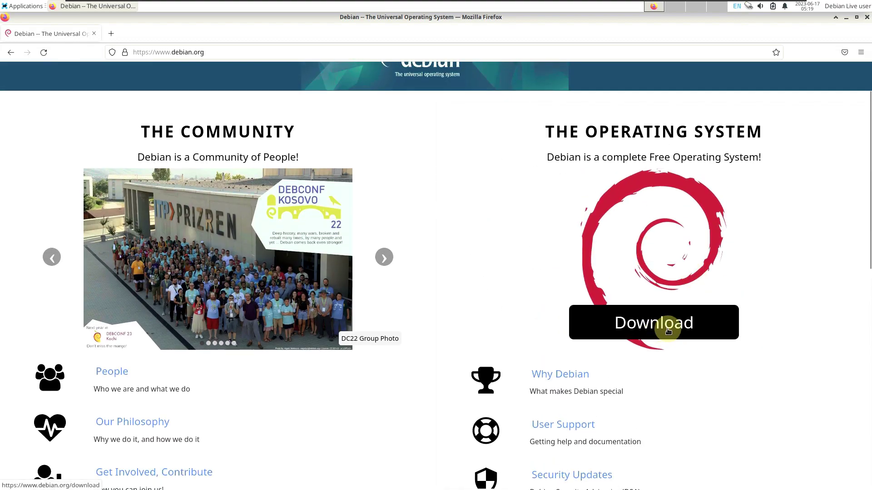
pyautogui.scroll(-5, 441, 286)
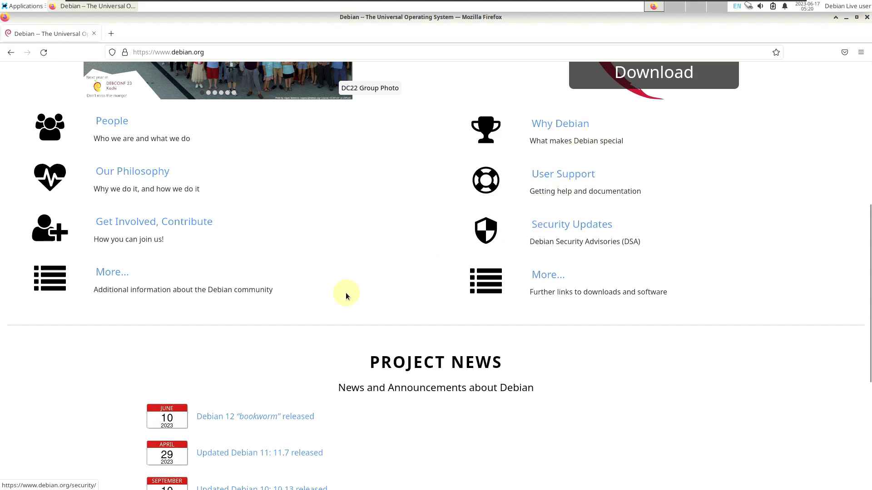
pyautogui.scroll(-3, 346, 294)
pyautogui.scroll(4, 604, 119)
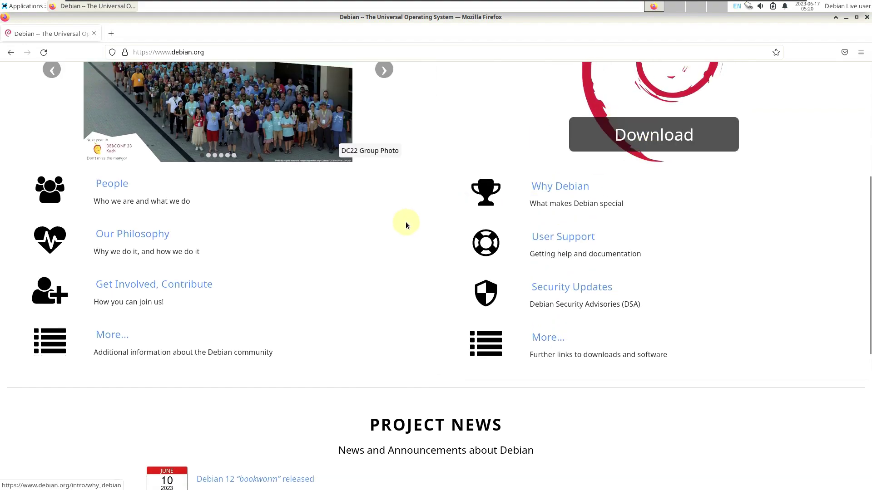
pyautogui.scroll(-4, 390, 236)
# Open the 'Debian 12 bookworm released' article and select 'Gnome 43' in the desktop list
pyautogui.click(274, 296)
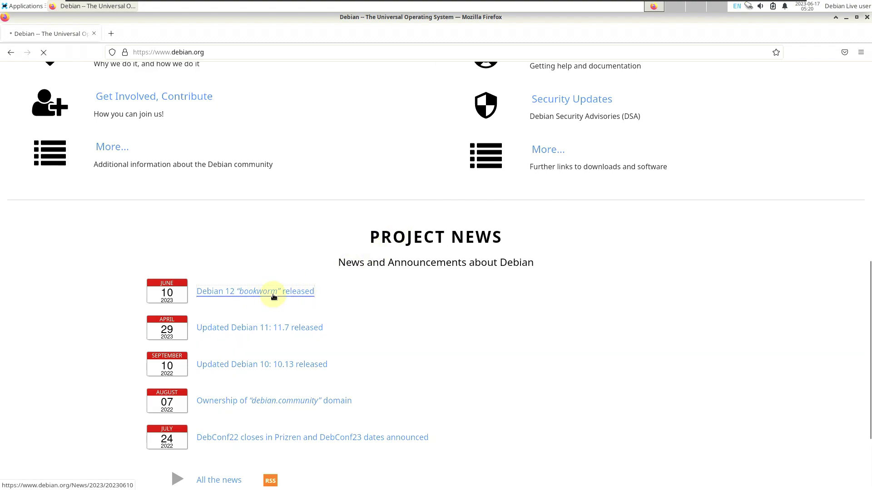
pyautogui.scroll(-1, 273, 293)
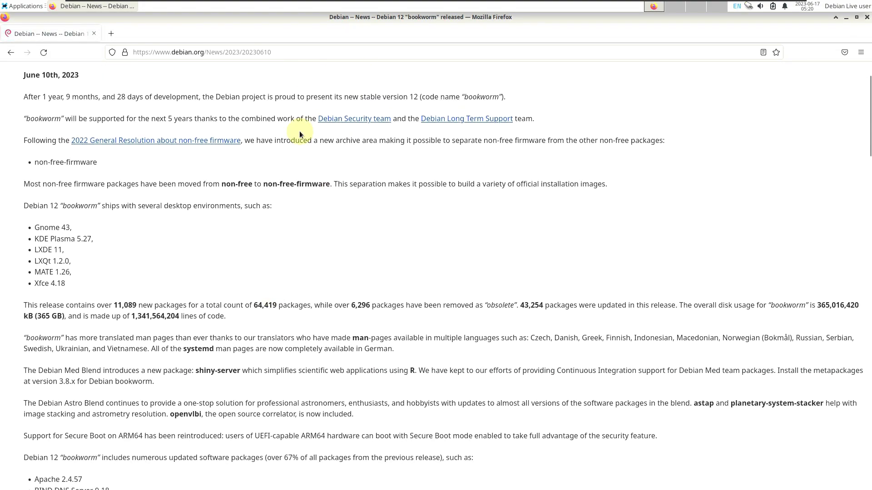
pyautogui.scroll(1, 196, 227)
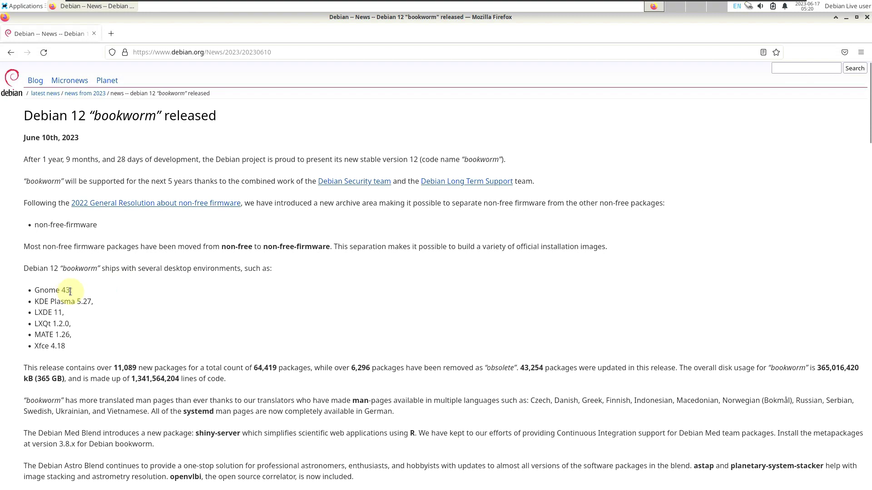
pyautogui.moveTo(71, 291); pyautogui.dragTo(37, 291)
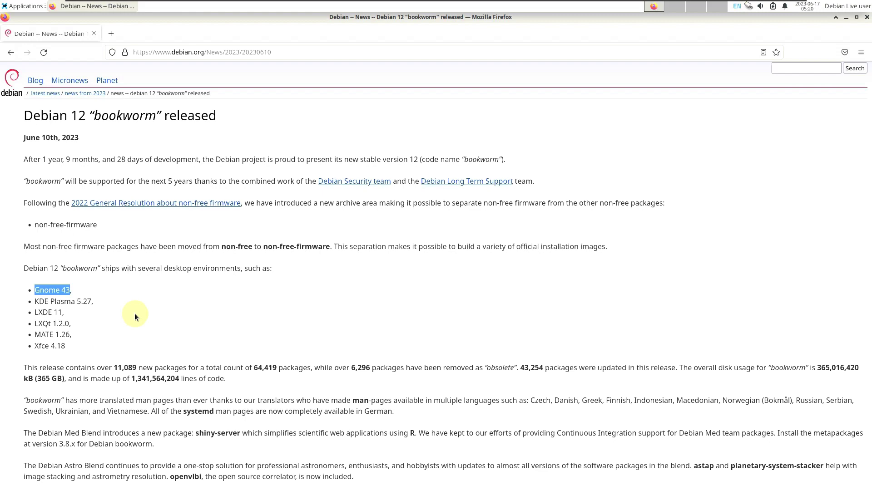
# Scroll through the article's desktop environments, updated packages and supported architectures
pyautogui.scroll(-3, 135, 314)
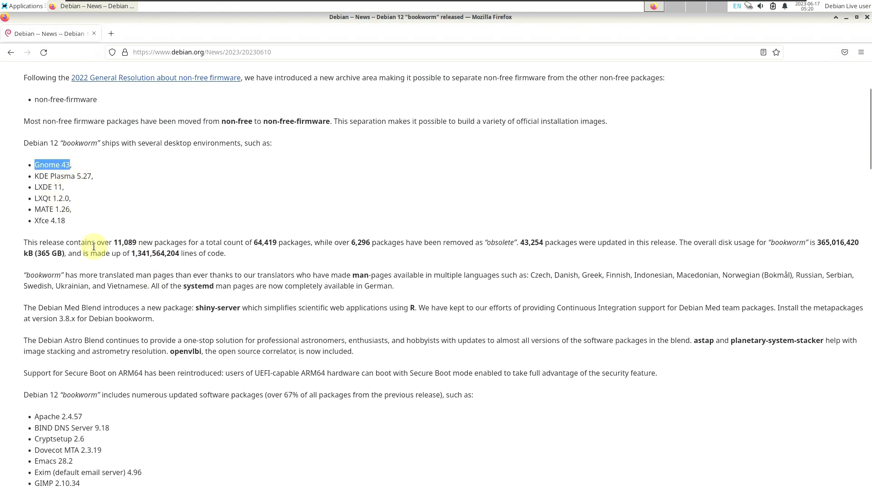
pyautogui.scroll(-3, 127, 266)
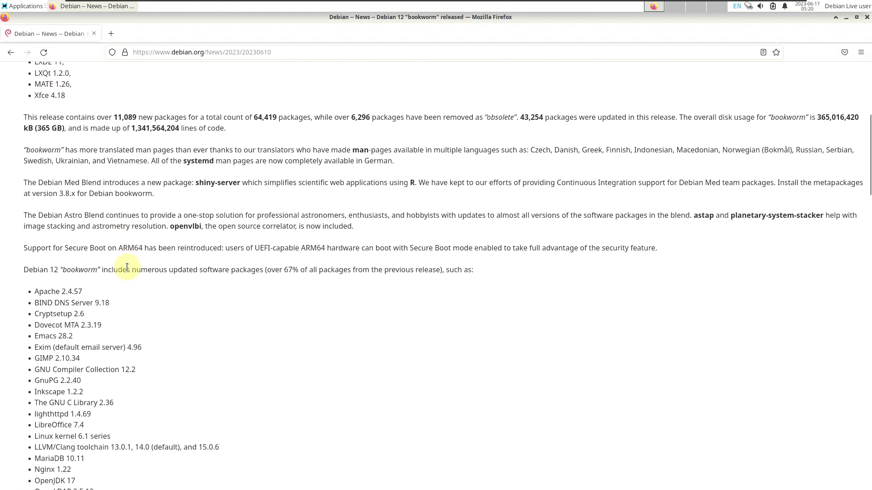
pyautogui.scroll(-6, 127, 267)
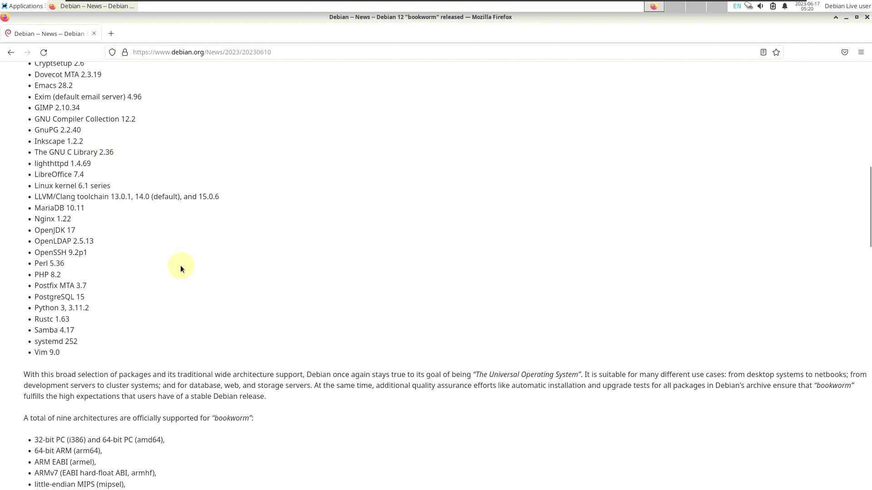
pyautogui.scroll(-3, 181, 266)
pyautogui.scroll(5, 107, 222)
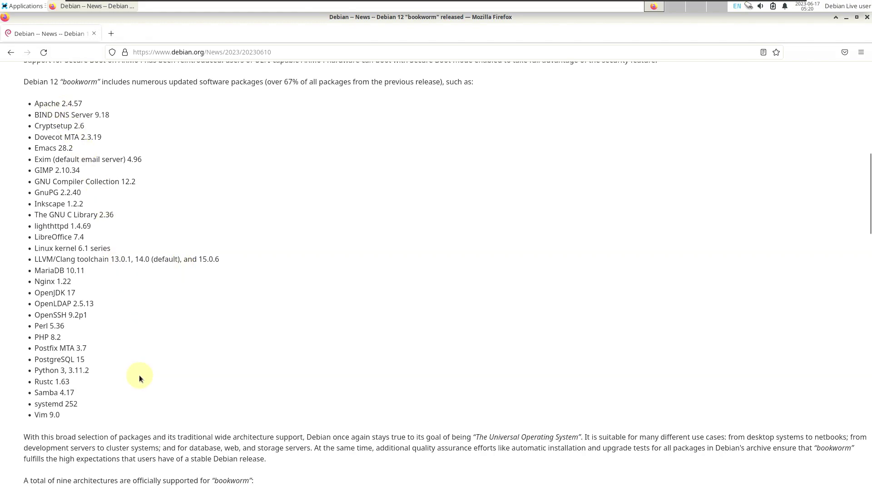
pyautogui.scroll(3, 196, 254)
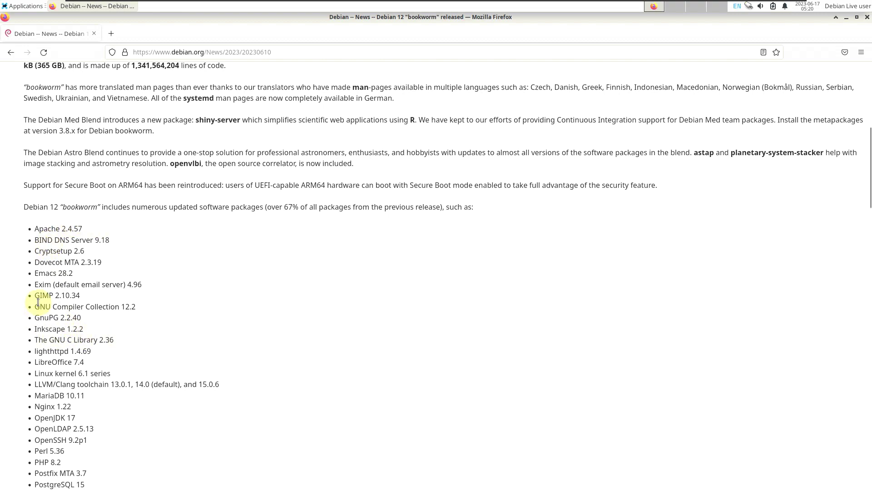
pyautogui.scroll(-4, 136, 356)
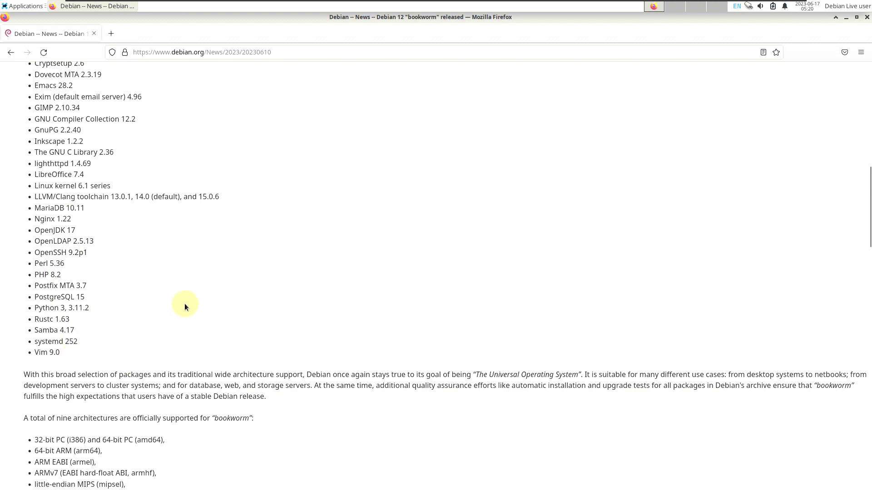
pyautogui.scroll(-3, 186, 307)
pyautogui.scroll(-3, 187, 306)
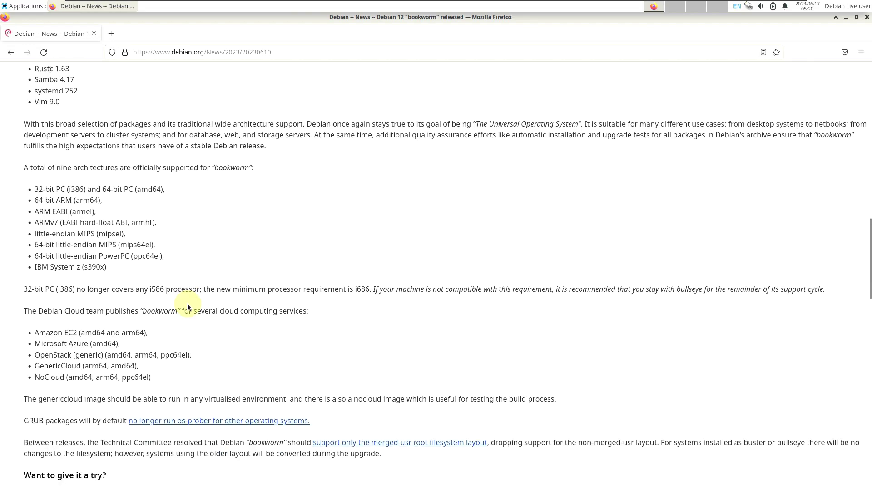
pyautogui.scroll(-10, 187, 304)
pyautogui.scroll(15, 271, 302)
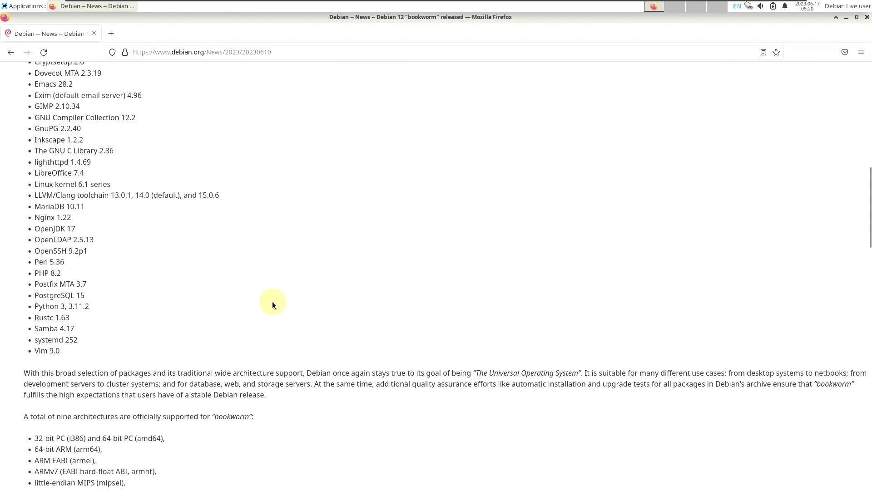
pyautogui.scroll(10, 271, 301)
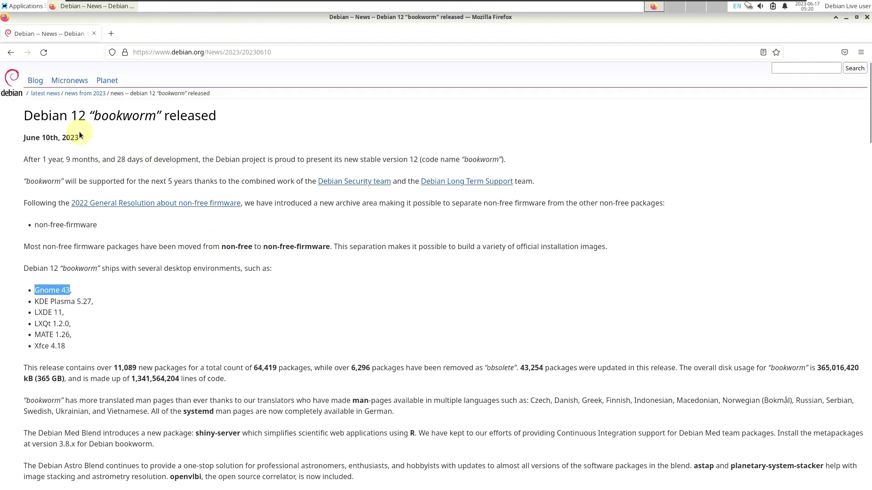
# Return to the debian.org home page and open the Download page for the netinst ISO
pyautogui.click(18, 54)
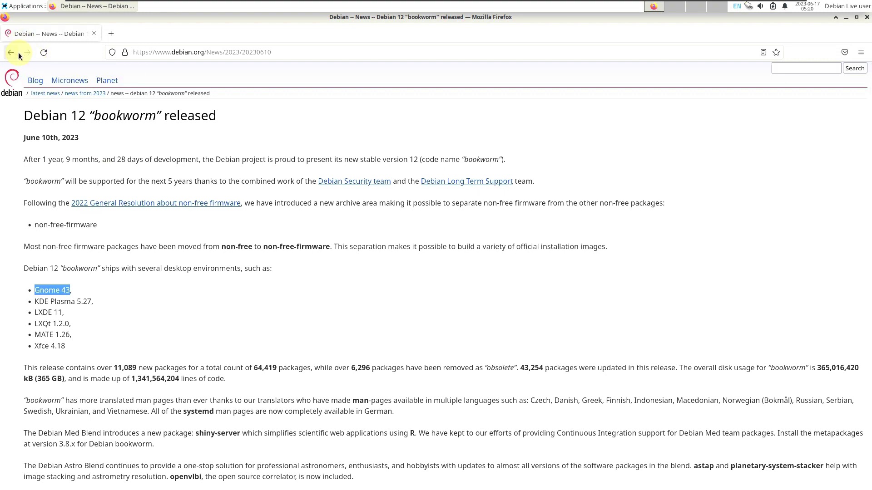
pyautogui.scroll(-3, 394, 213)
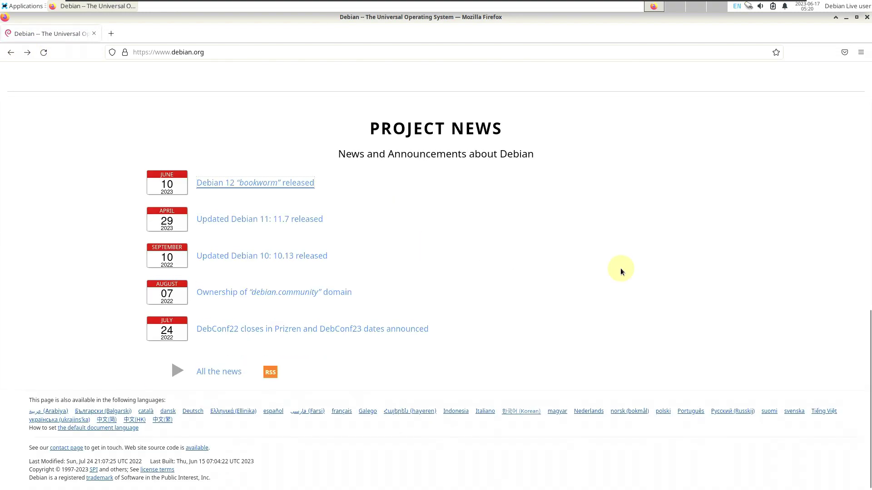
pyautogui.scroll(5, 613, 258)
pyautogui.scroll(3, 601, 150)
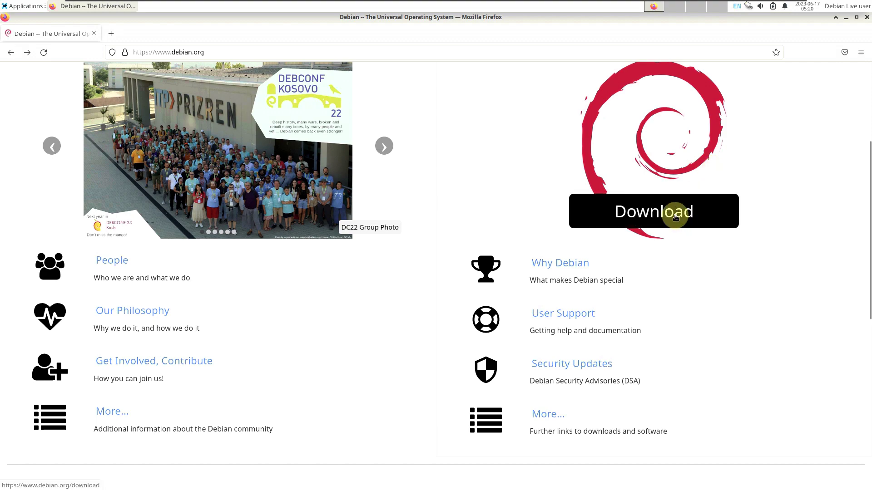
pyautogui.click(676, 215)
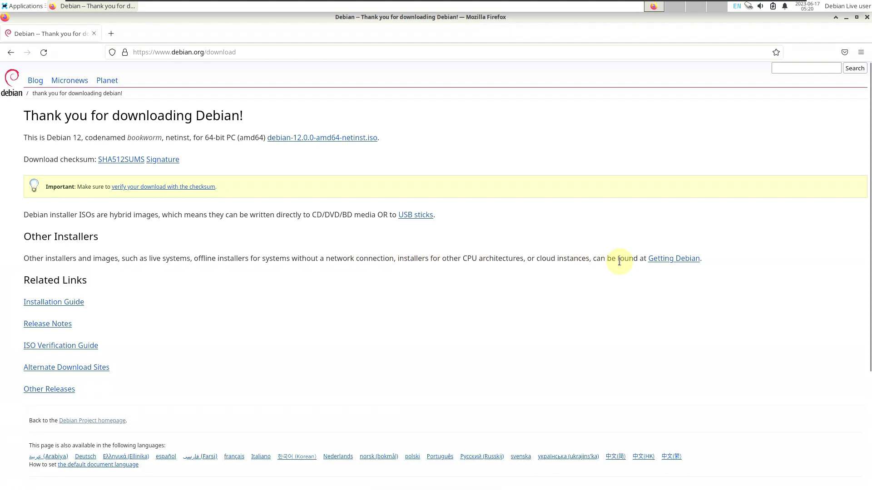
# Navigate via Getting Debian and the complete installation image link to the HTTP/FTP CD/DVD page
pyautogui.click(666, 258)
pyautogui.moveTo(666, 257); pyautogui.dragTo(362, 186)
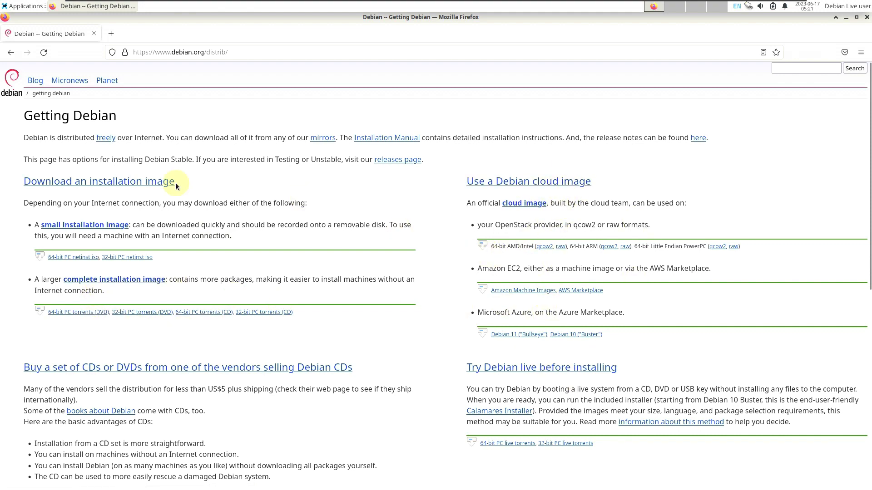
pyautogui.click(120, 280)
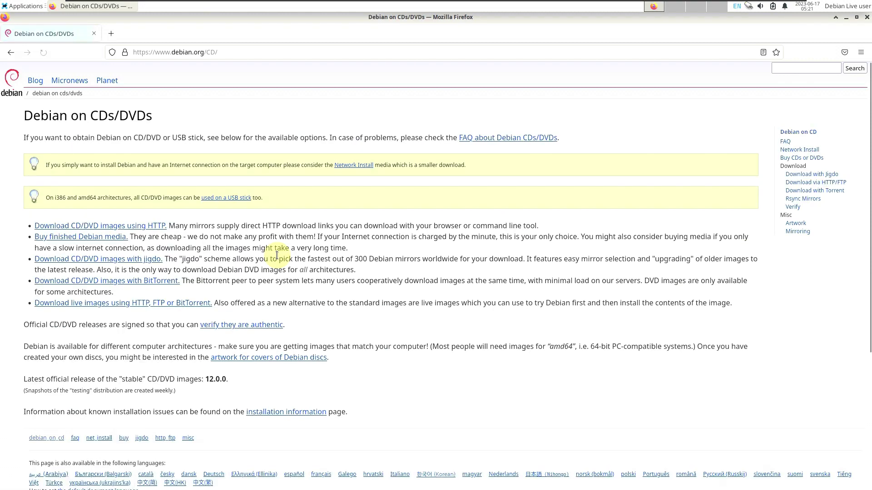
pyautogui.click(11, 53)
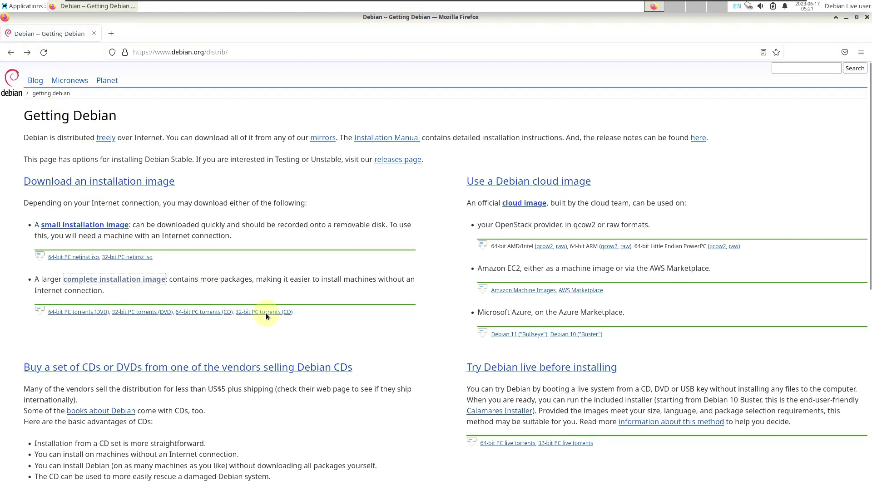
pyautogui.click(28, 53)
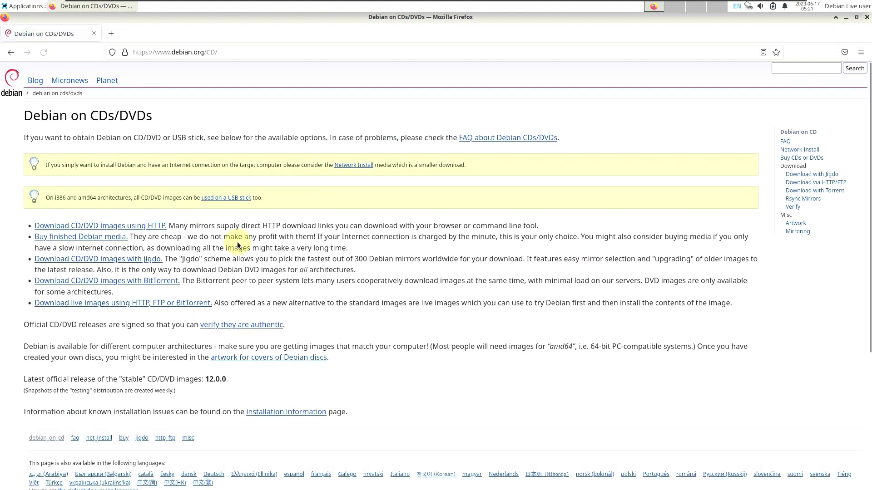
pyautogui.scroll(-2, 88, 179)
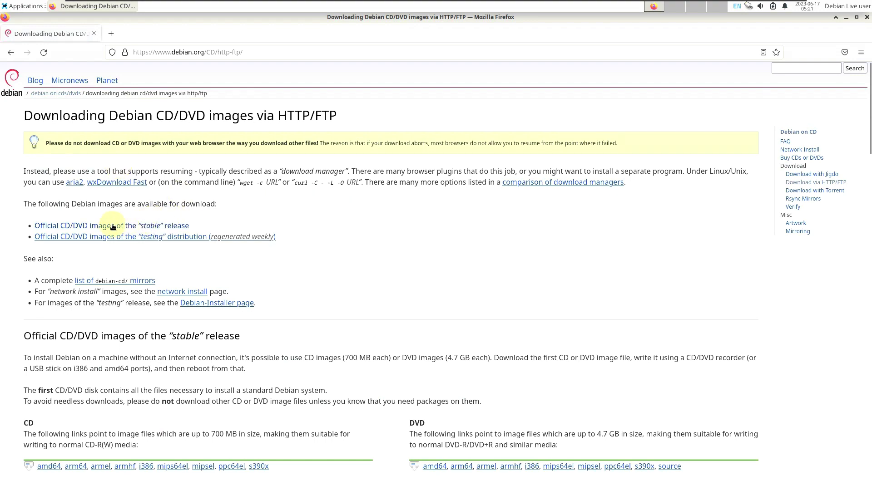
# Jump to stable images, highlight the 700 MB and 4.7 GB sizes, and open the amd64 DVD directory
pyautogui.click(158, 228)
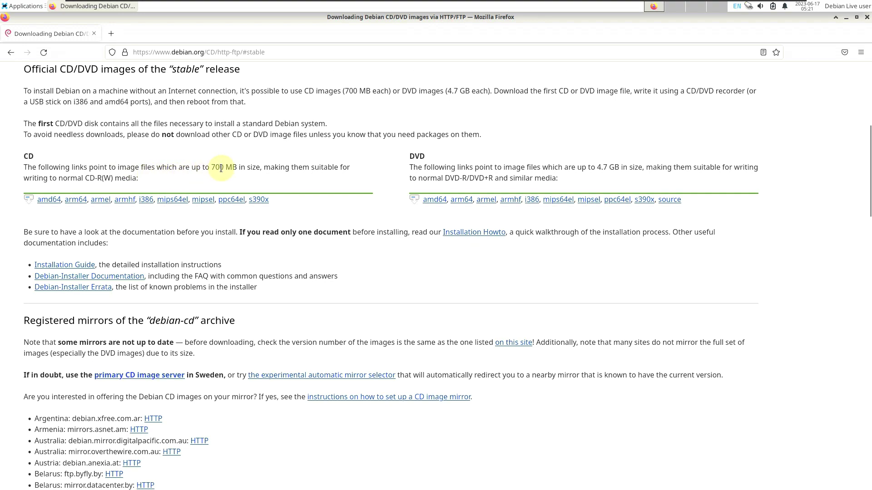
pyautogui.moveTo(213, 168); pyautogui.dragTo(241, 167)
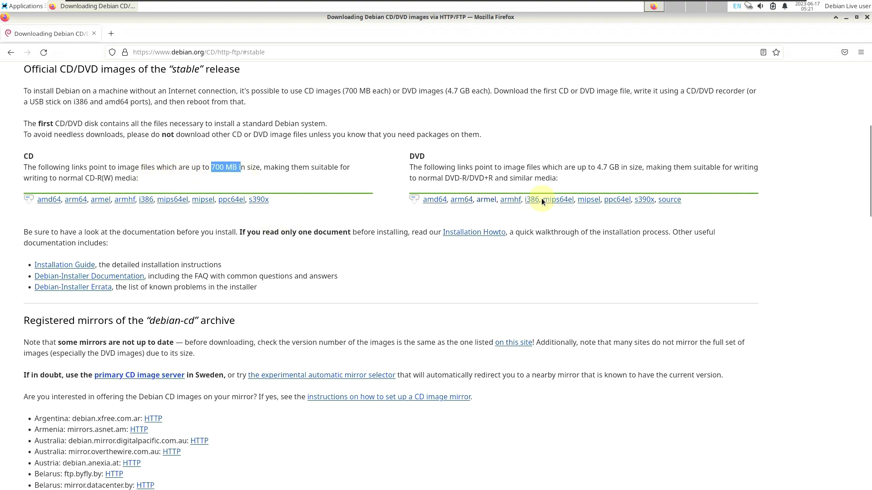
pyautogui.moveTo(595, 167); pyautogui.dragTo(615, 169)
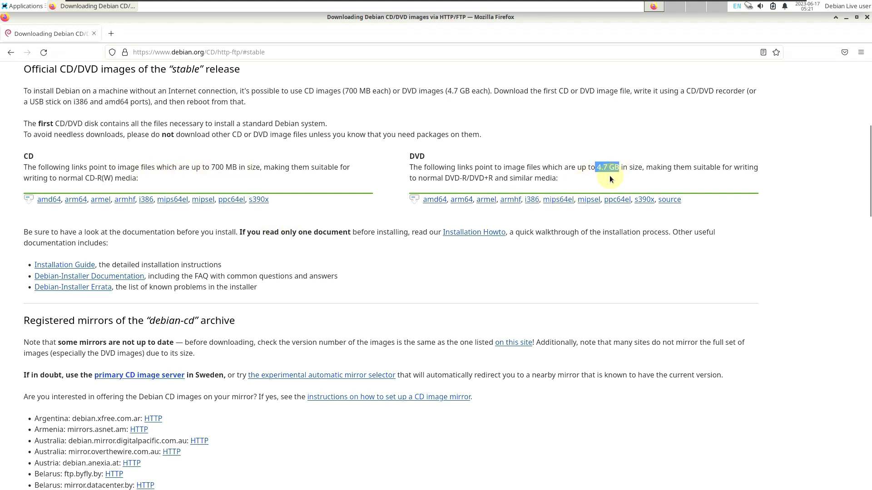
pyautogui.click(435, 200)
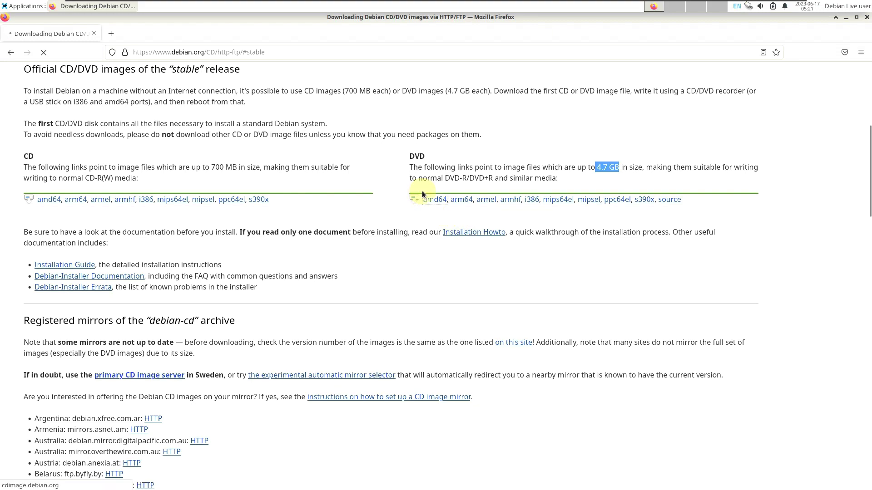
pyautogui.scroll(-5, 355, 222)
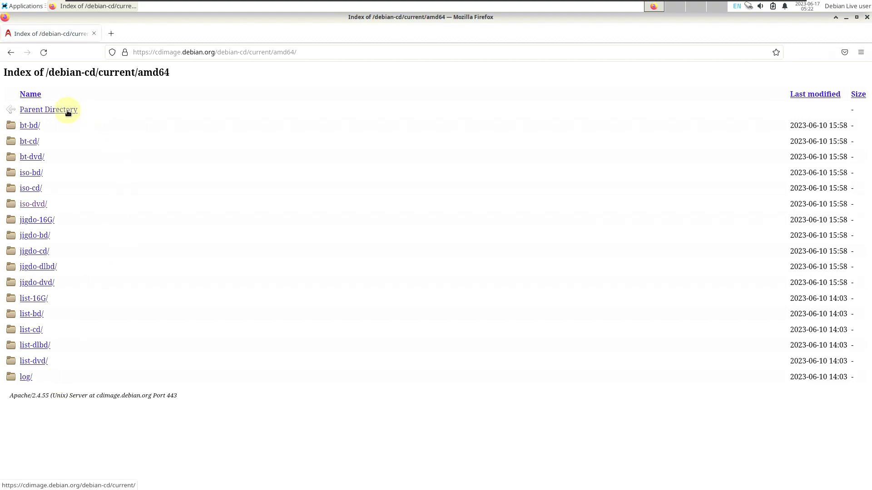
# Browse up to debian-cd, then into 12.0.0-live/amd64/iso-hybrid to list the live ISOs
pyautogui.click(69, 112)
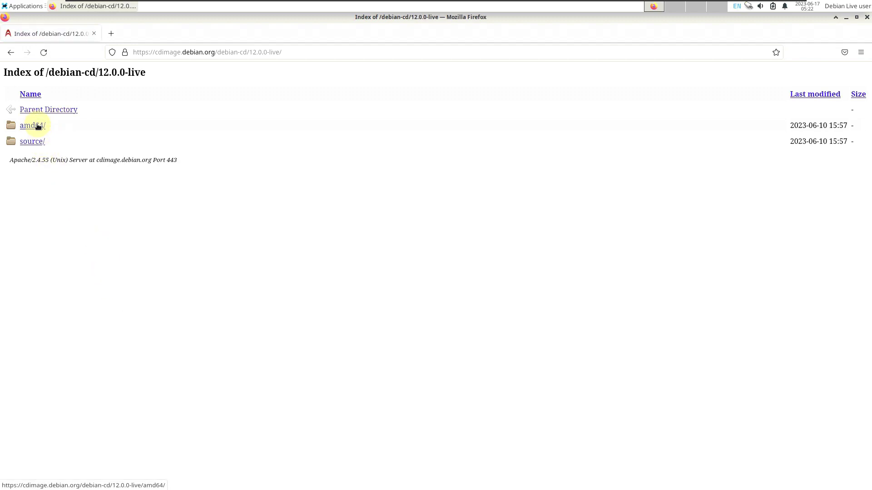
pyautogui.click(38, 126)
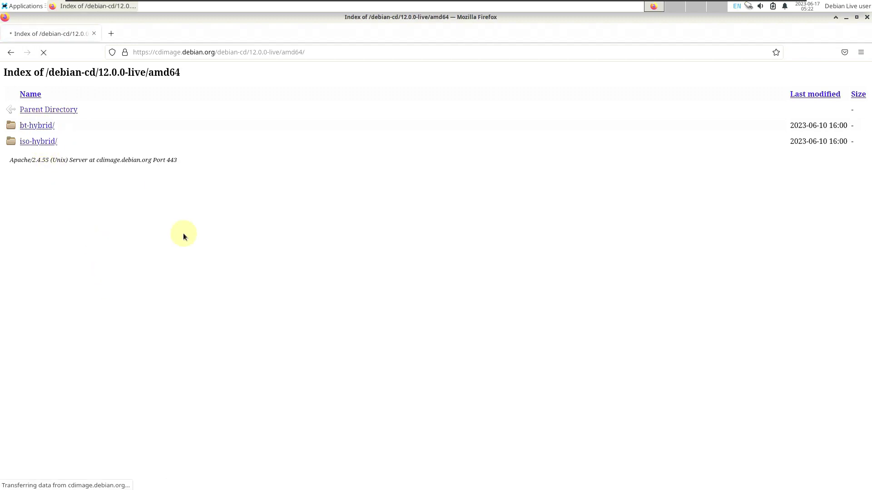
pyautogui.click(39, 146)
pyautogui.scroll(-8, 295, 233)
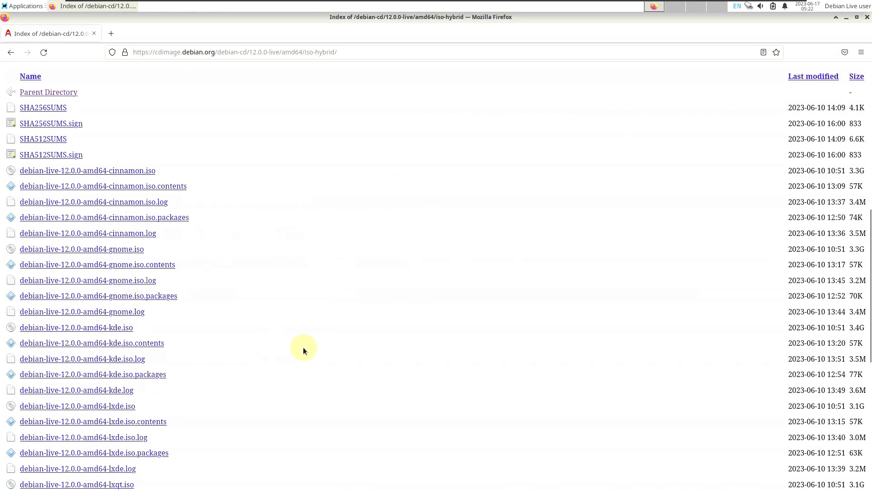
# Sort the iso-hybrid file listing by size so the 3.4G KDE live ISO comes first
pyautogui.scroll(5, 303, 347)
pyautogui.scroll(-2, 681, 277)
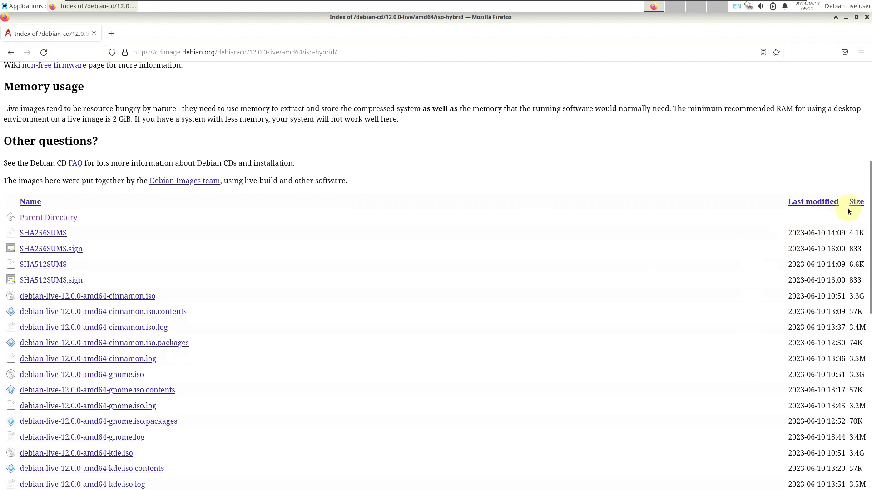
pyautogui.scroll(-4, 805, 228)
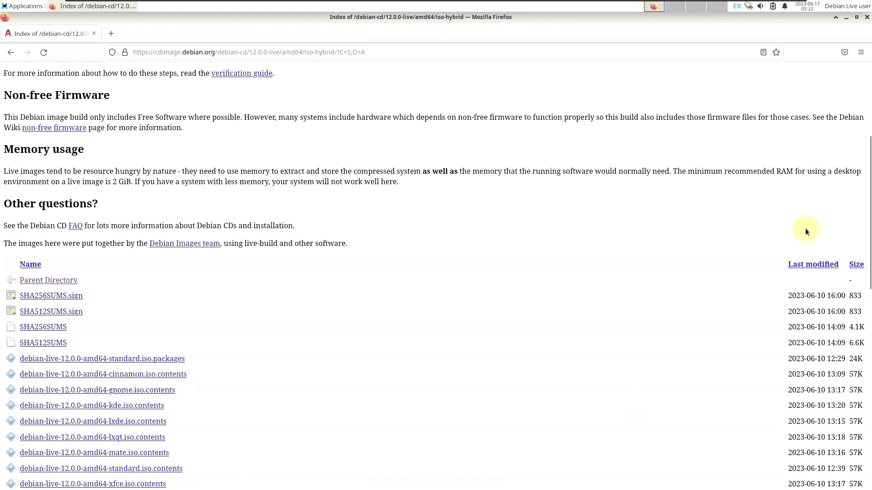
pyautogui.click(856, 265)
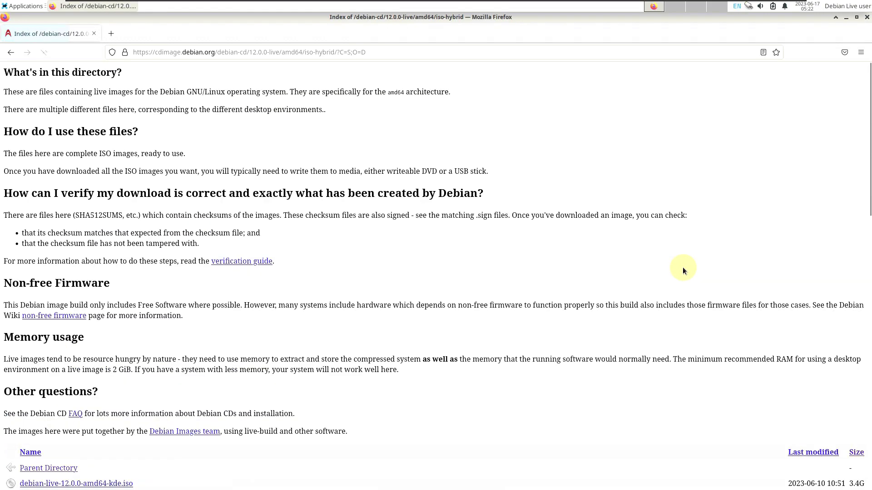
pyautogui.scroll(-7, 682, 268)
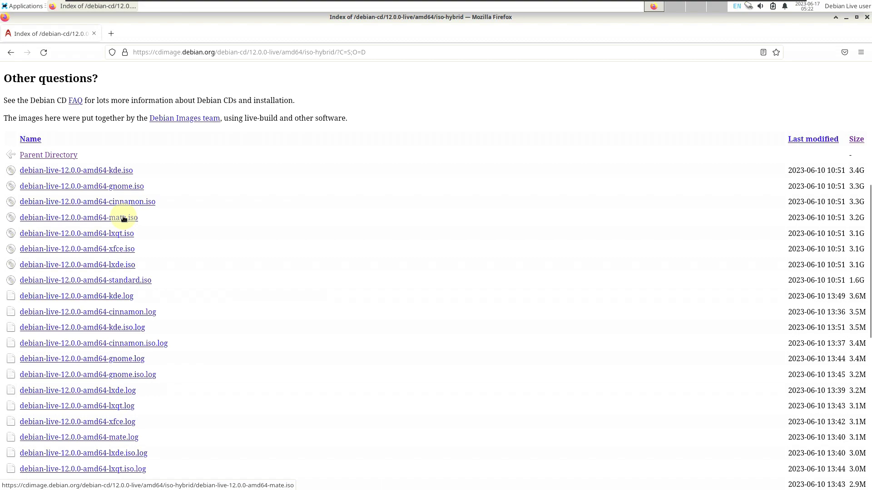
pyautogui.scroll(-3, 150, 209)
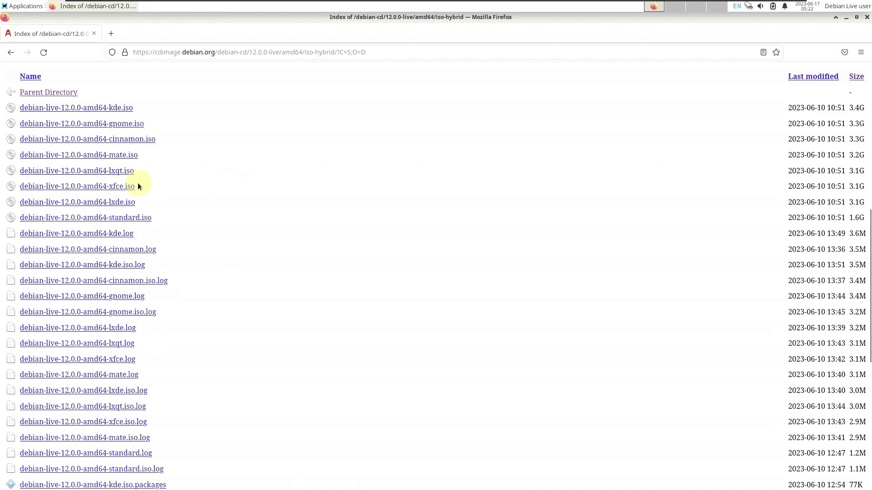
# Start and cancel the debian-live-12.0.0-amd64-xfce.iso download, then close Firefox
pyautogui.click(120, 189)
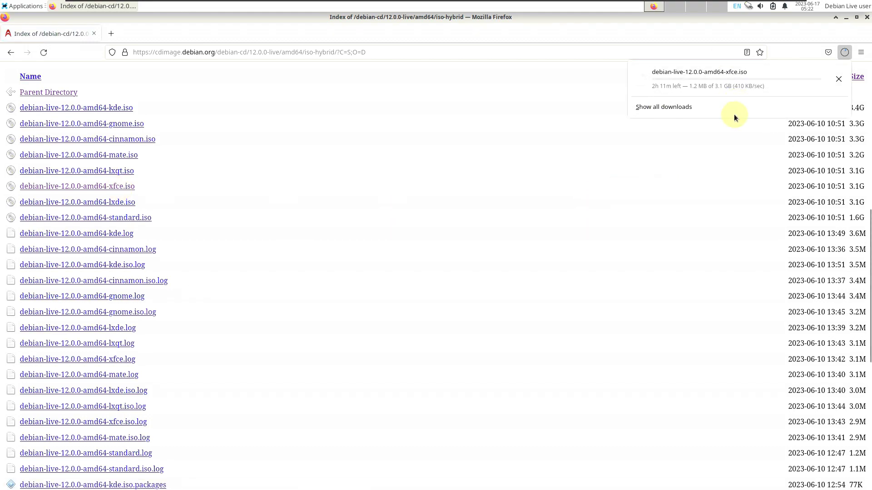
pyautogui.click(839, 79)
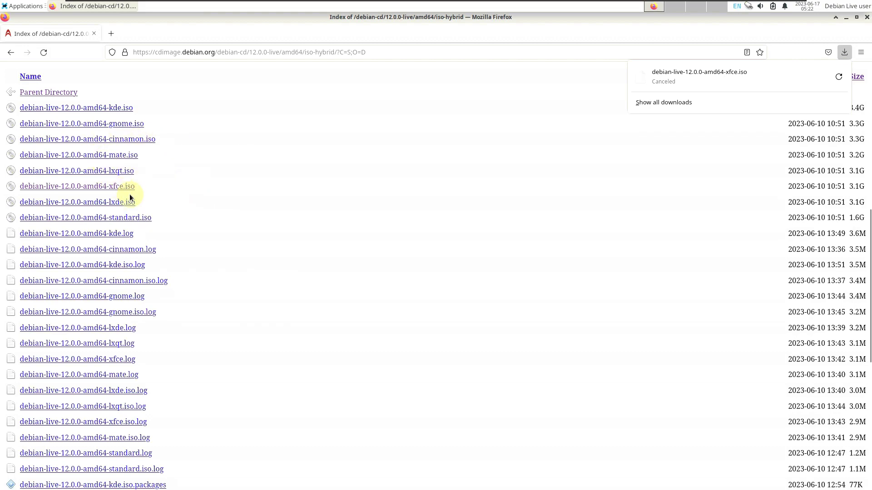
pyautogui.scroll(7, 130, 195)
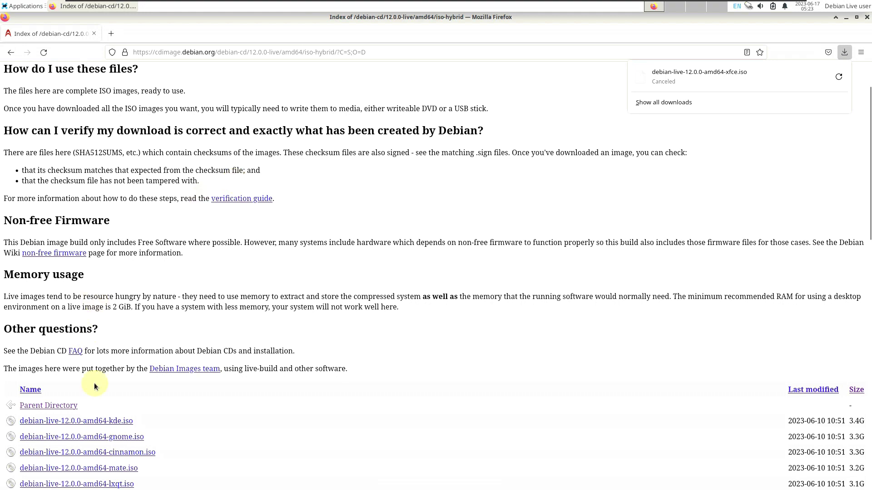
pyautogui.scroll(-4, 129, 386)
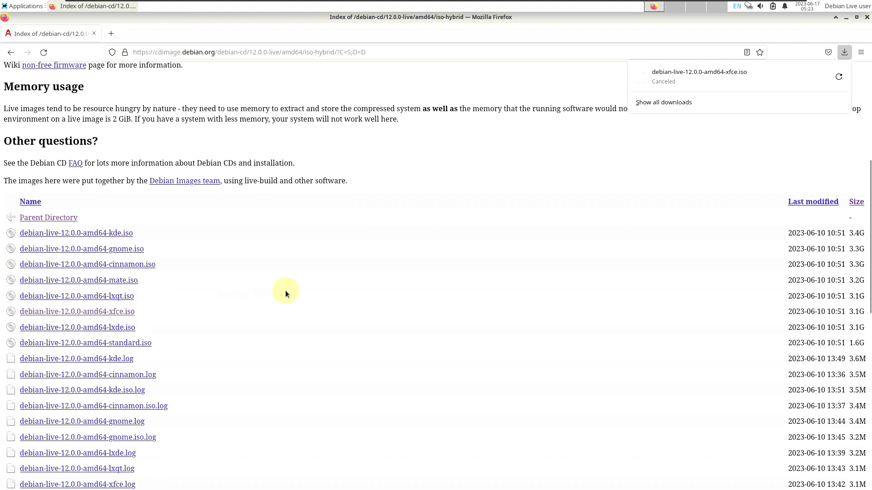
pyautogui.click(863, 24)
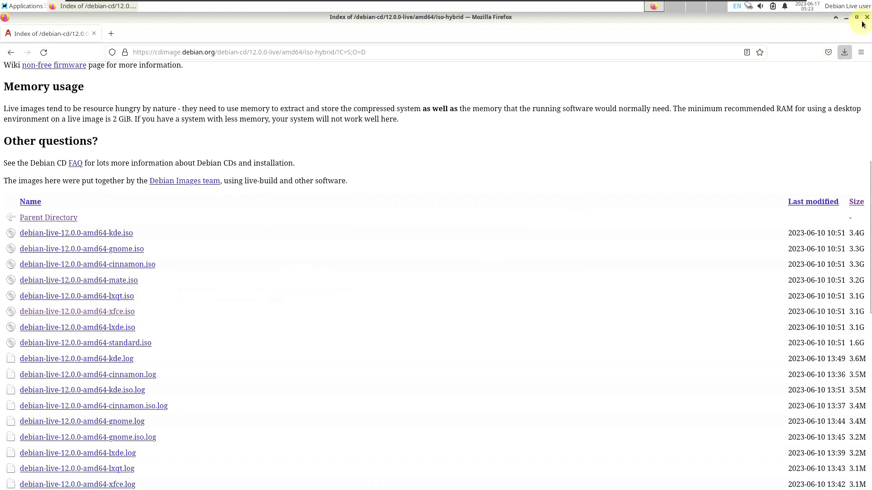
pyautogui.click(867, 18)
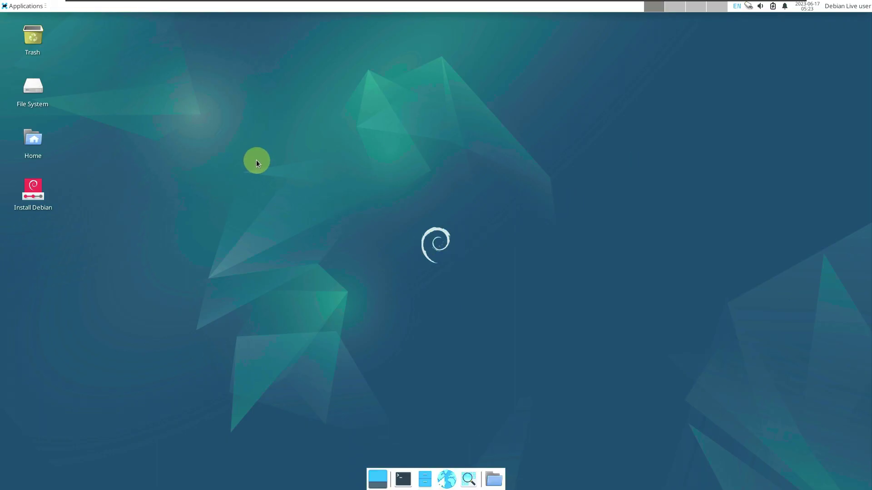
# Run the Install Debian desktop launcher, confirming with Launch Anyway
pyautogui.click(39, 200)
pyautogui.rightClick(39, 201)
pyautogui.click(50, 207)
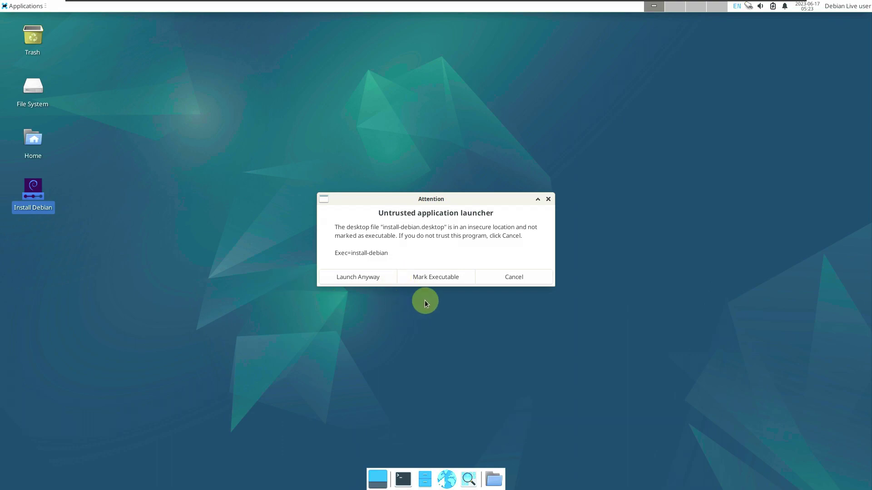
pyautogui.click(379, 281)
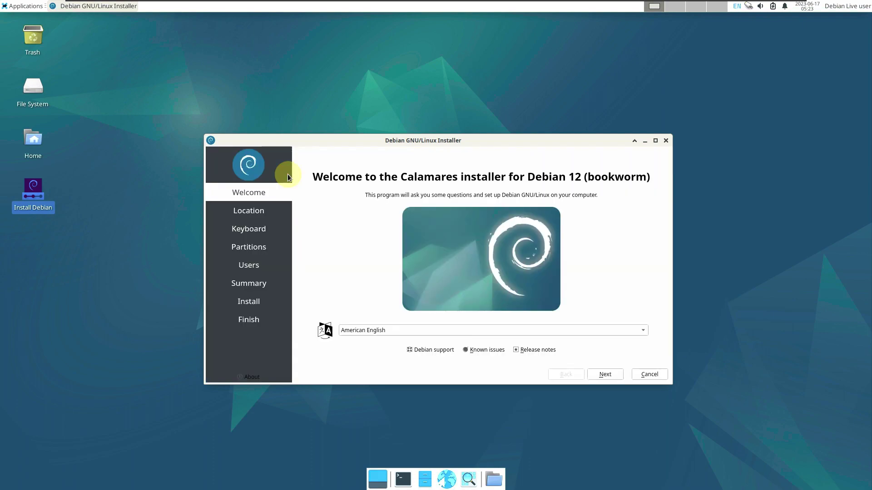
# View the Calamares 3.2.61 About info, maximize the installer, and keep American English
pyautogui.click(251, 378)
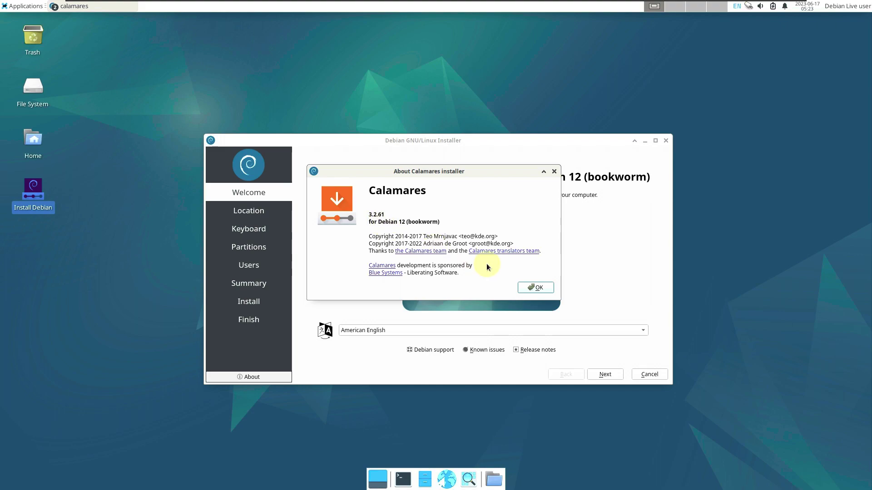
pyautogui.click(536, 288)
pyautogui.click(655, 141)
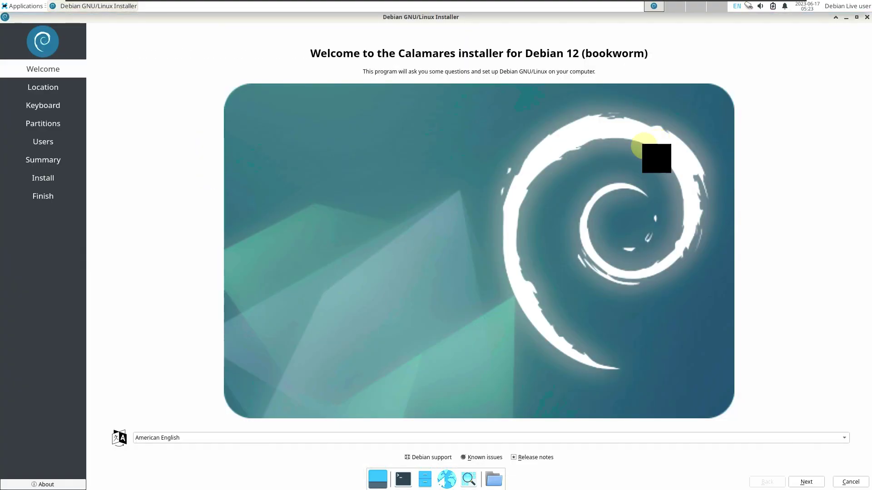
pyautogui.click(535, 436)
pyautogui.click(107, 252)
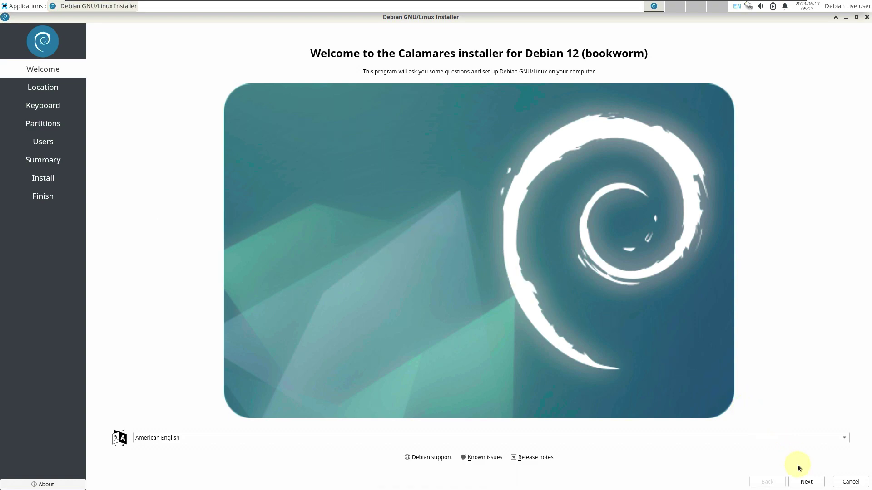
# On the Location page, set the time zone to America / Los Angeles
pyautogui.click(796, 480)
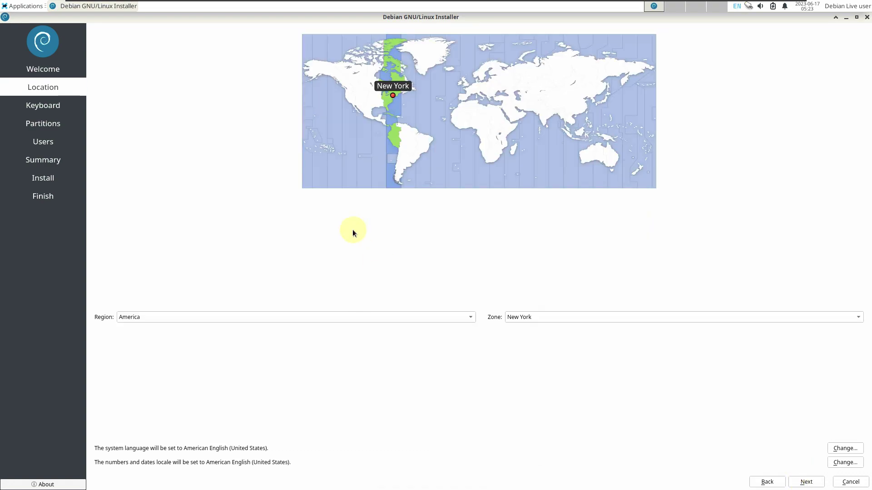
pyautogui.click(347, 103)
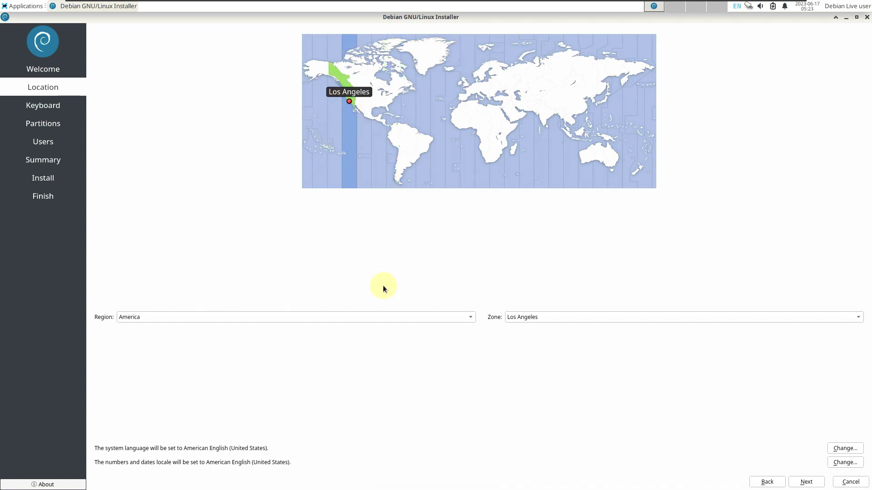
pyautogui.click(373, 322)
pyautogui.click(595, 295)
pyautogui.click(596, 317)
pyautogui.click(424, 245)
# Review the system language and numbers/dates locale options, leaving both unchanged
pyautogui.click(851, 450)
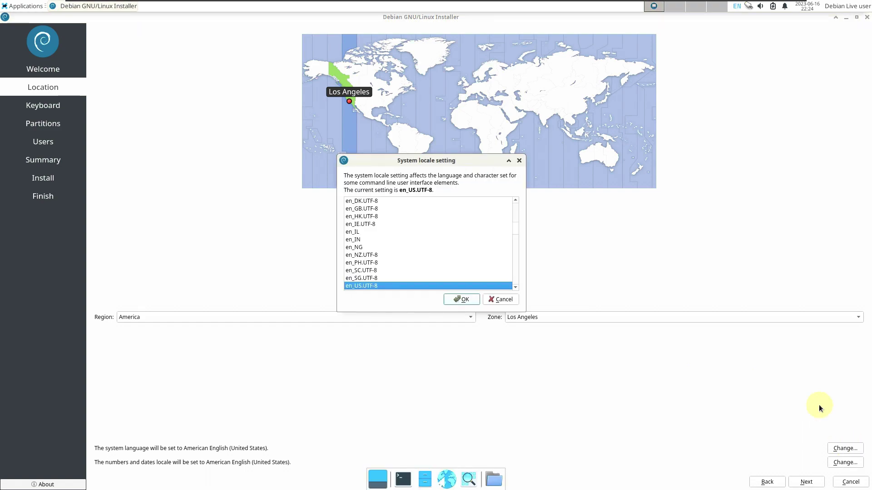
pyautogui.click(502, 298)
pyautogui.click(833, 464)
pyautogui.click(503, 300)
# Keep the Generic 105-key PC keyboard model and continue to partitioning
pyautogui.click(807, 481)
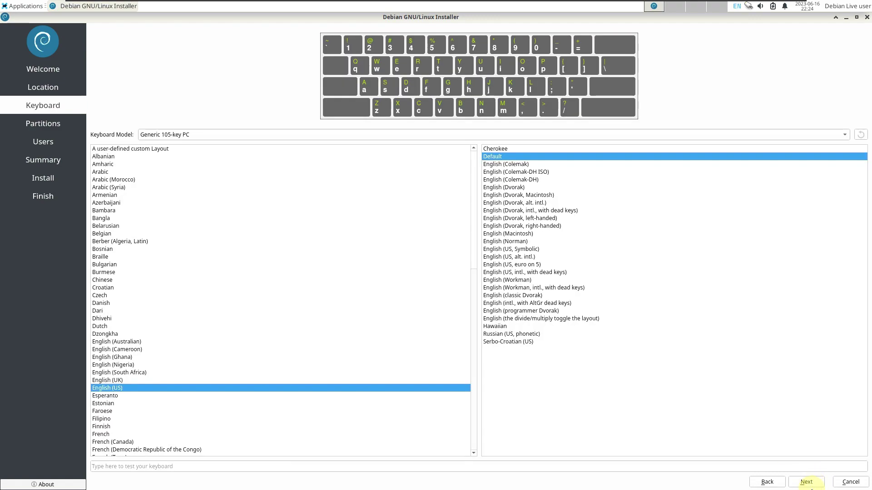
pyautogui.click(301, 135)
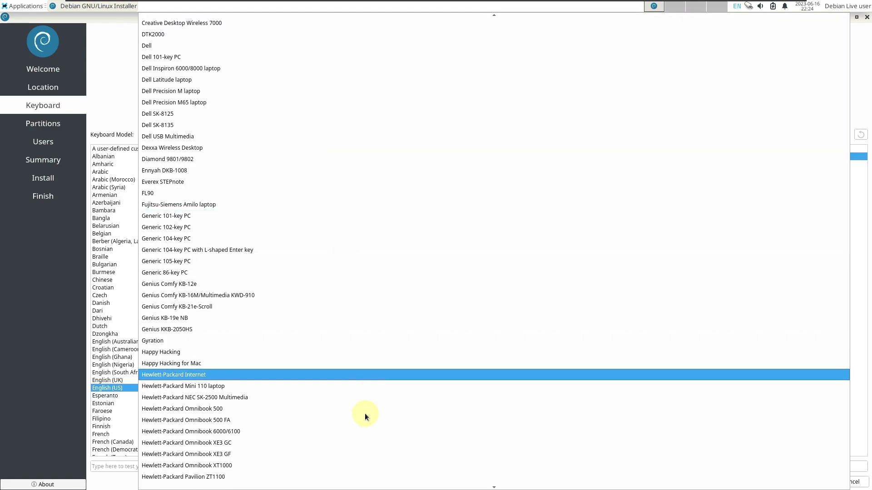
pyautogui.click(111, 111)
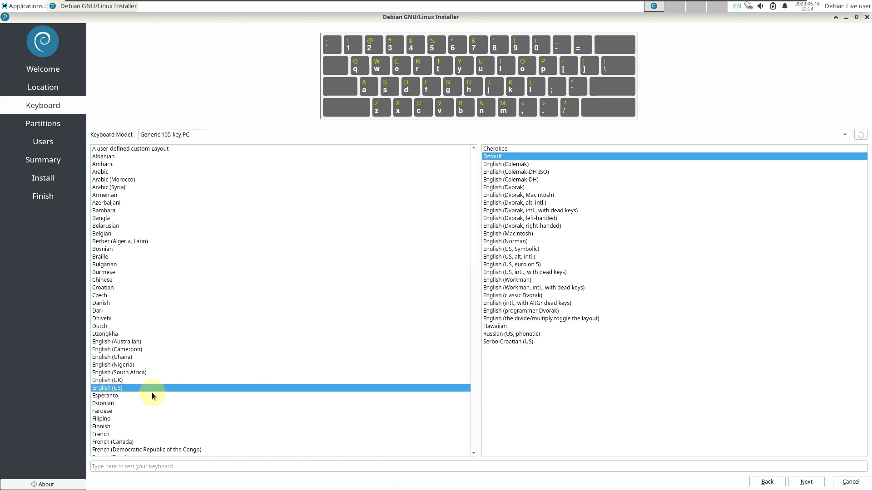
pyautogui.click(800, 482)
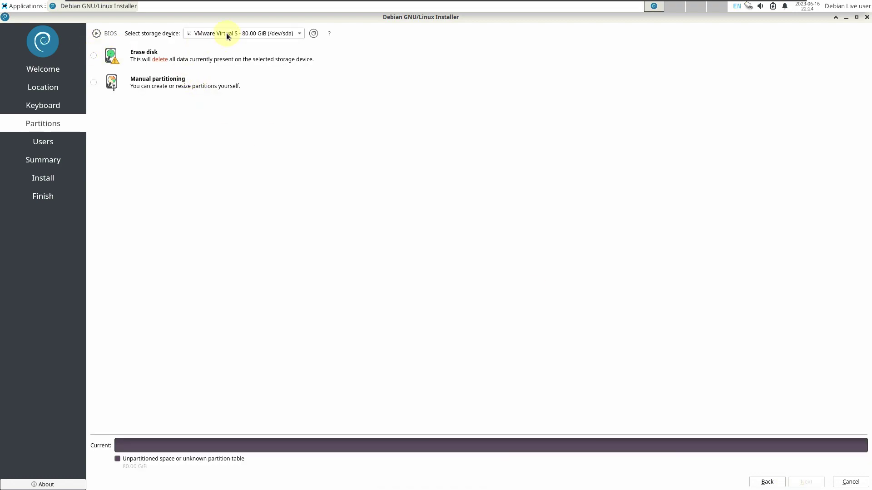
# Keep the 80 GiB VMware disk selected and choose Erase disk
pyautogui.click(262, 31)
pyautogui.click(327, 180)
pyautogui.click(93, 56)
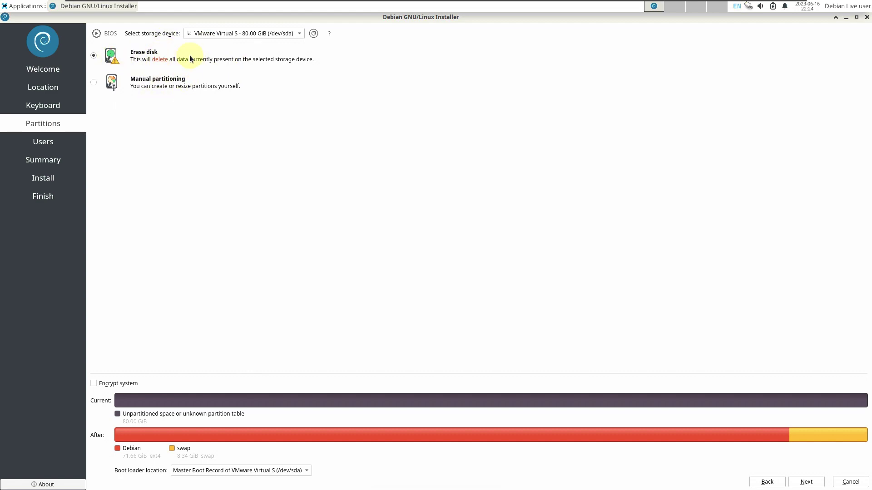
pyautogui.click(93, 82)
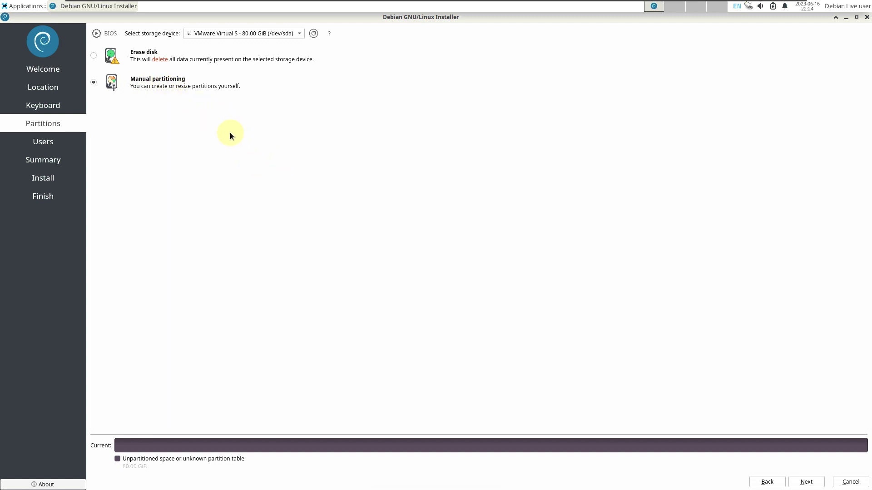
pyautogui.click(100, 55)
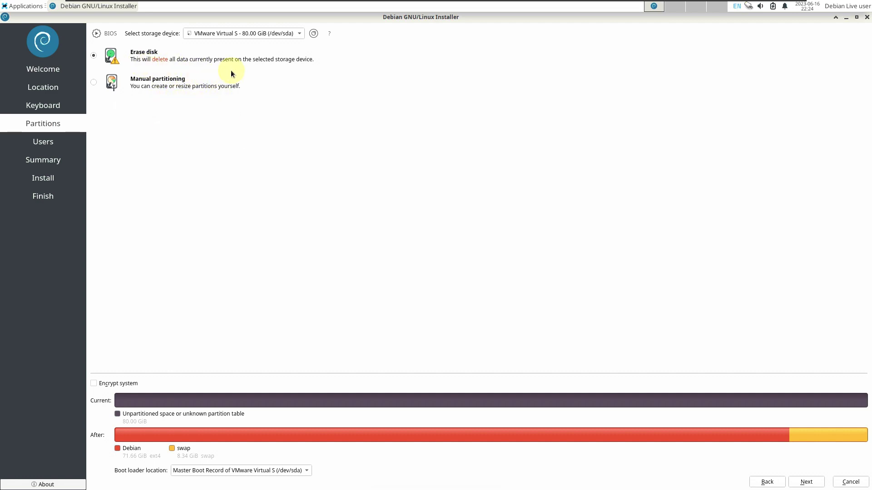
# Leave encryption off, keep the boot loader on the Master Boot Record, and continue
pyautogui.click(130, 385)
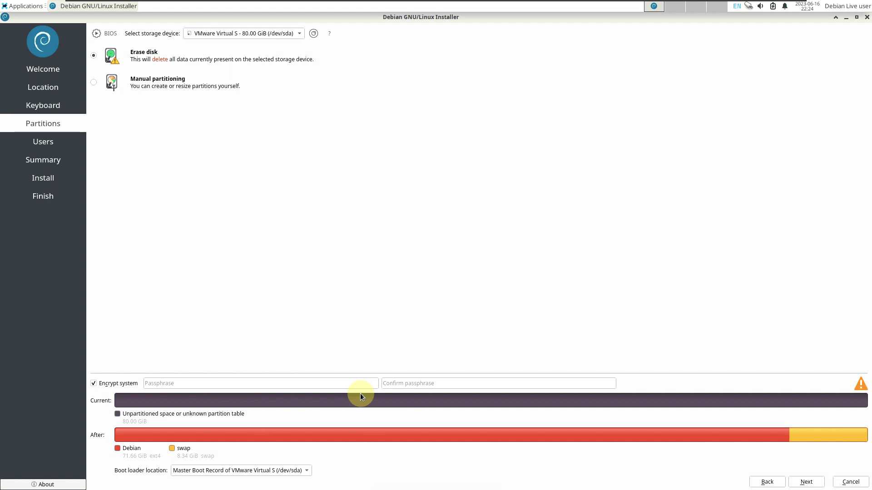
pyautogui.click(120, 384)
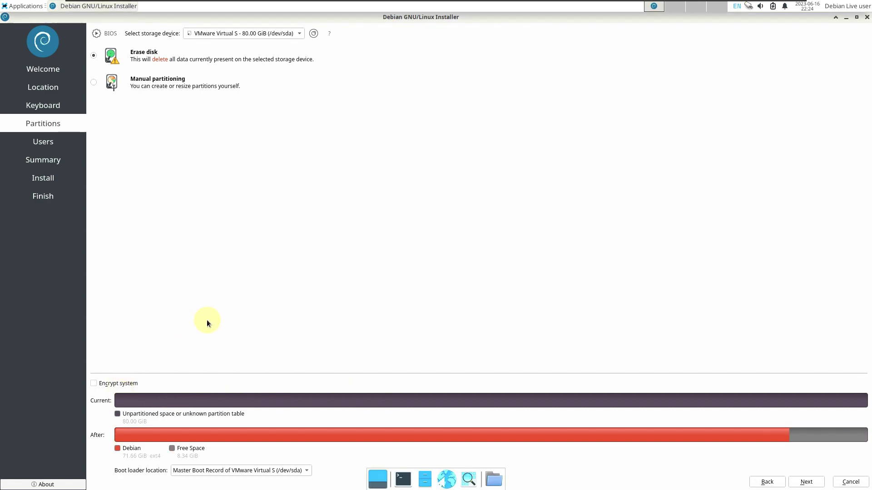
pyautogui.click(239, 470)
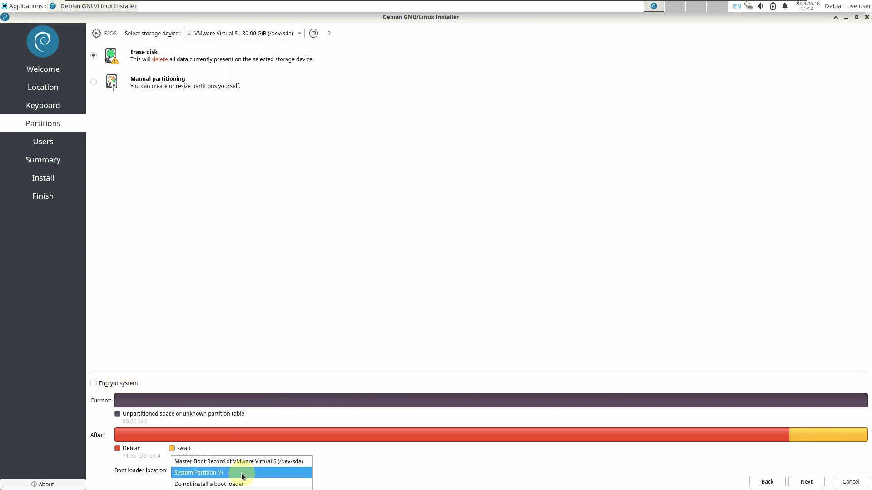
pyautogui.click(250, 353)
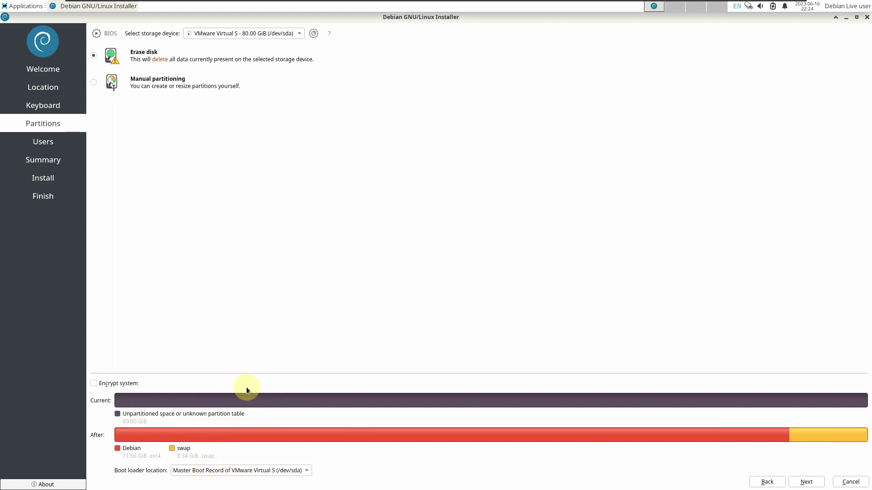
pyautogui.click(802, 483)
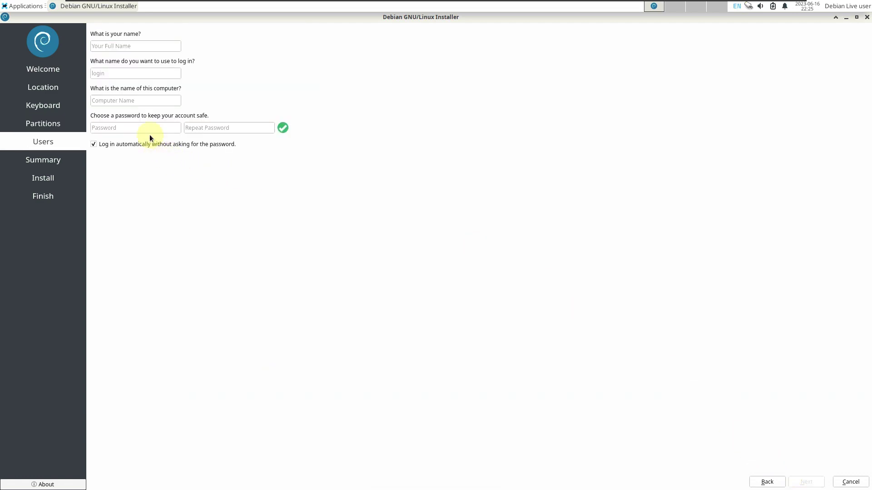
# Enter the user's full name and trim the extra suffix from the computer name
pyautogui.click(121, 46)
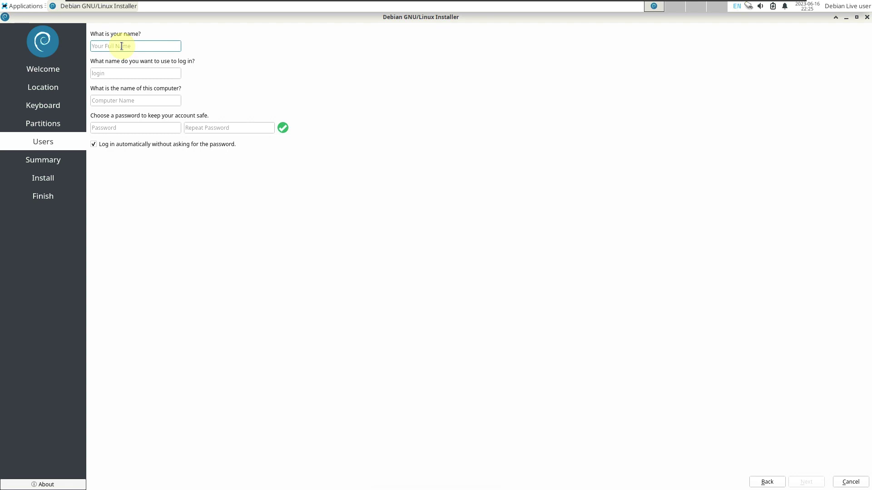
pyautogui.write('runboxin')
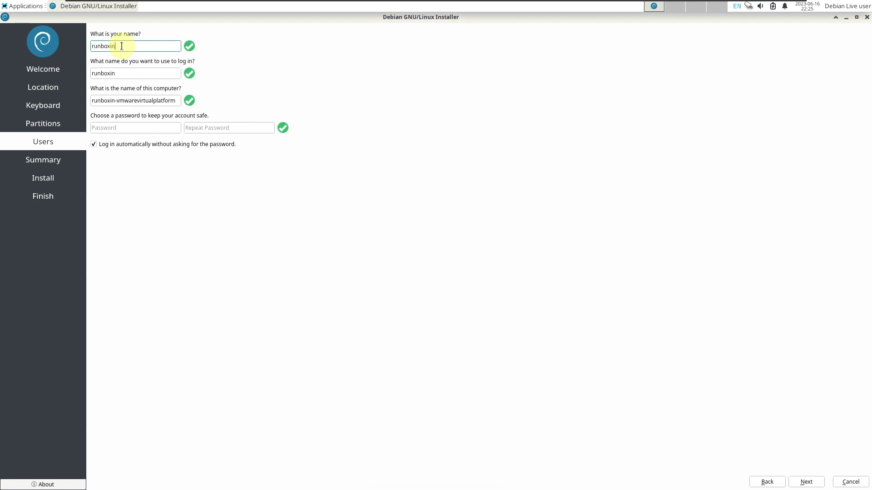
pyautogui.write('g')
pyautogui.moveTo(118, 101); pyautogui.dragTo(241, 111)
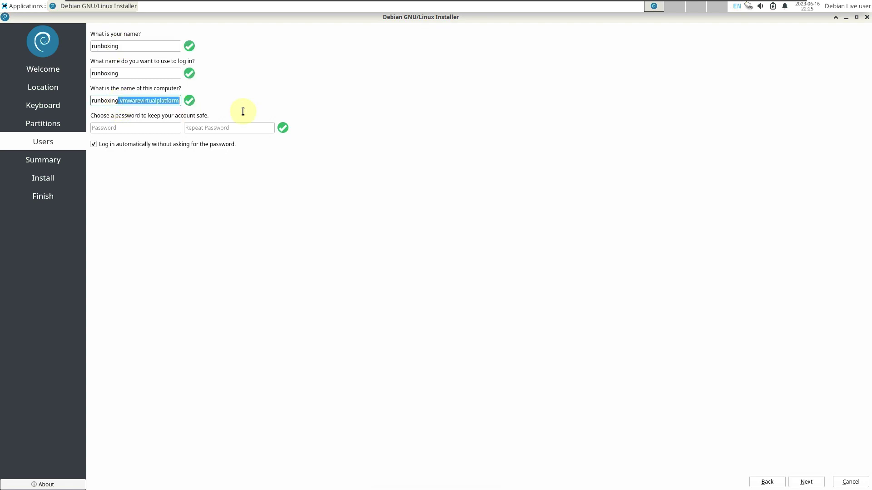
pyautogui.press('BackSpace')
# Enter and confirm the account password, reach the Summary, then quit the installer
pyautogui.click(95, 129)
pyautogui.write('12345')
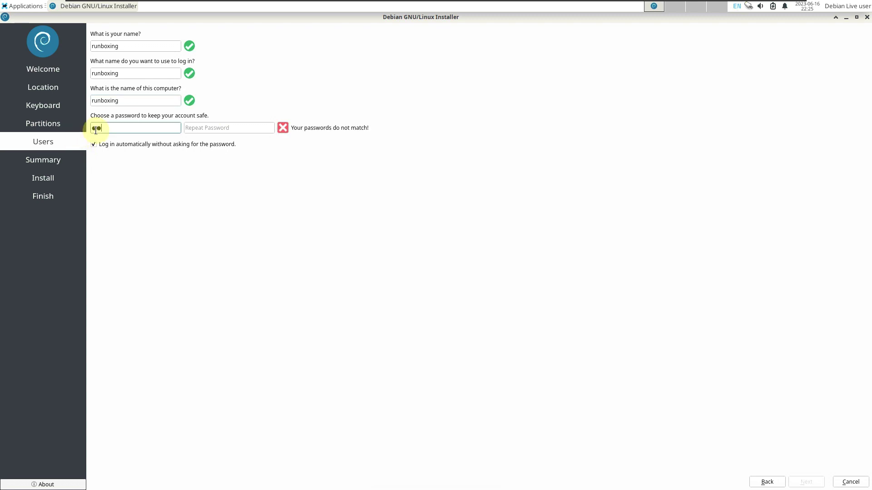
pyautogui.click(223, 131)
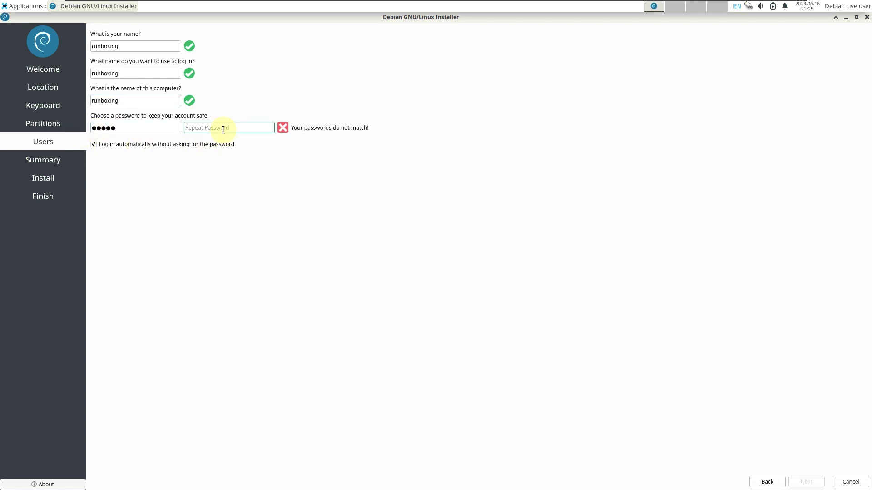
pyautogui.write('12345')
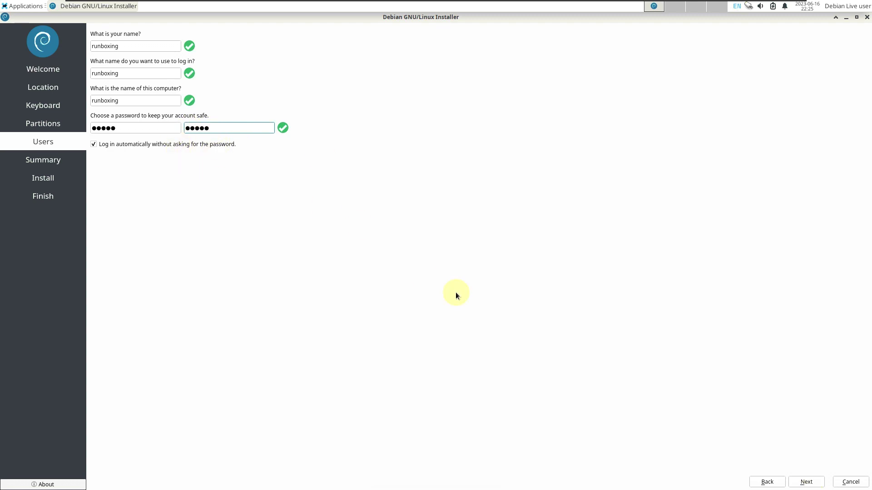
pyautogui.click(803, 482)
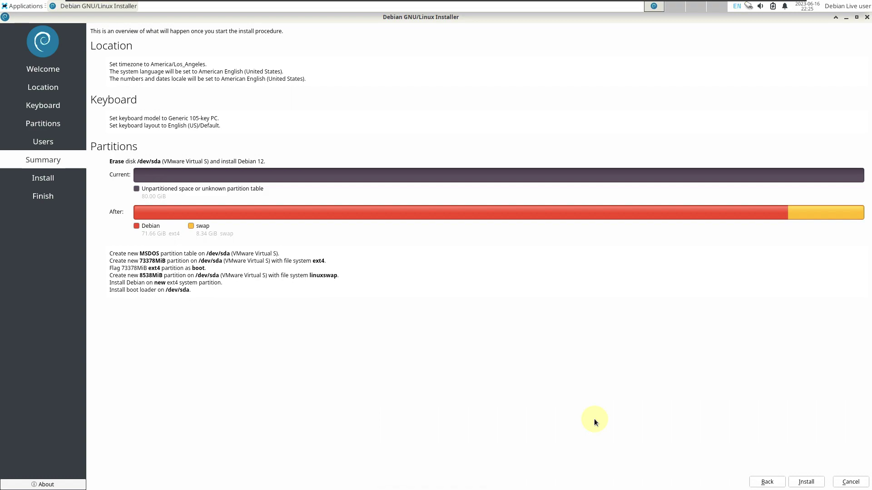
pyautogui.click(866, 17)
# Confirm cancelling the installation and show the Xfce panel's About dialog
pyautogui.click(457, 249)
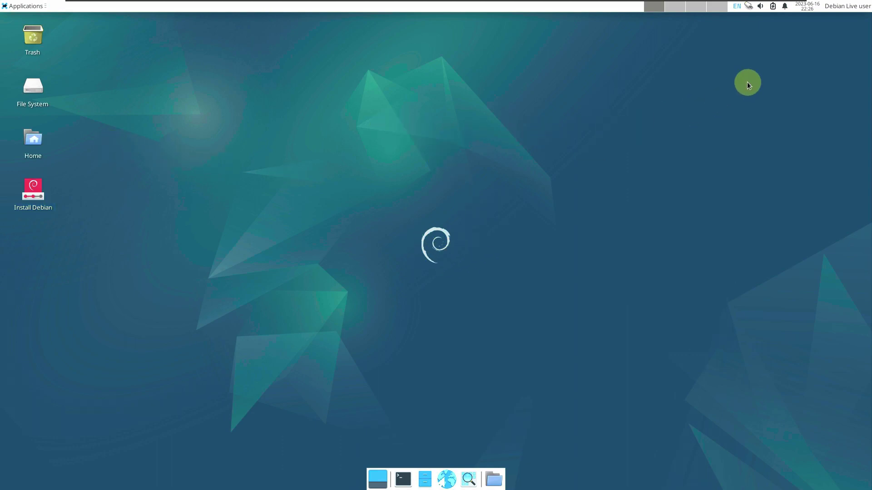
pyautogui.rightClick(564, 9)
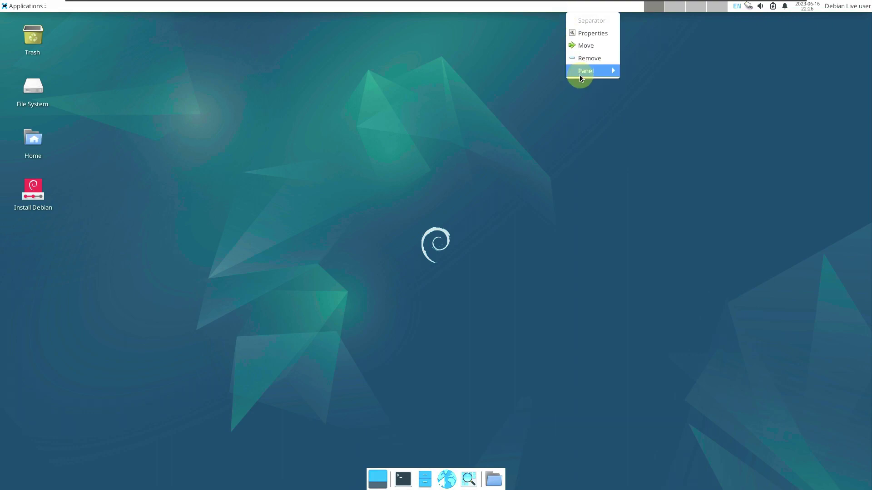
pyautogui.moveTo(580, 75)
pyautogui.click(661, 121)
# Open the panel's Add New Items window and Panel Preferences
pyautogui.rightClick(439, 7)
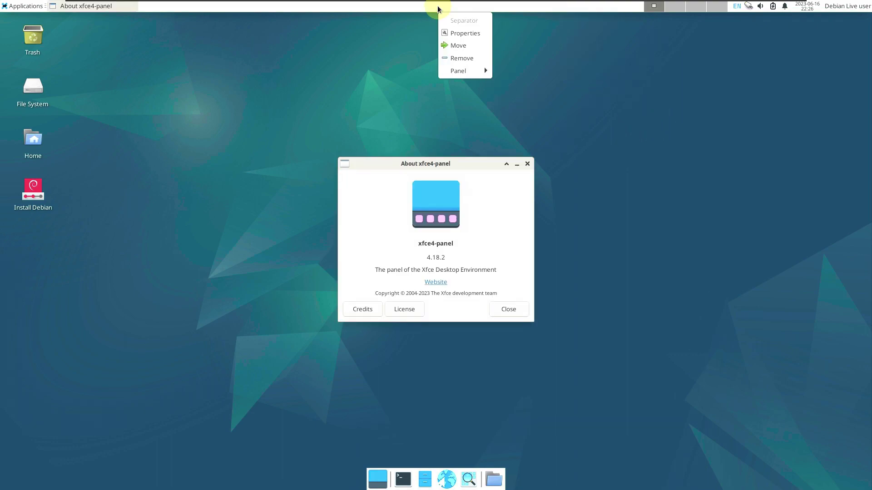
pyautogui.moveTo(457, 68)
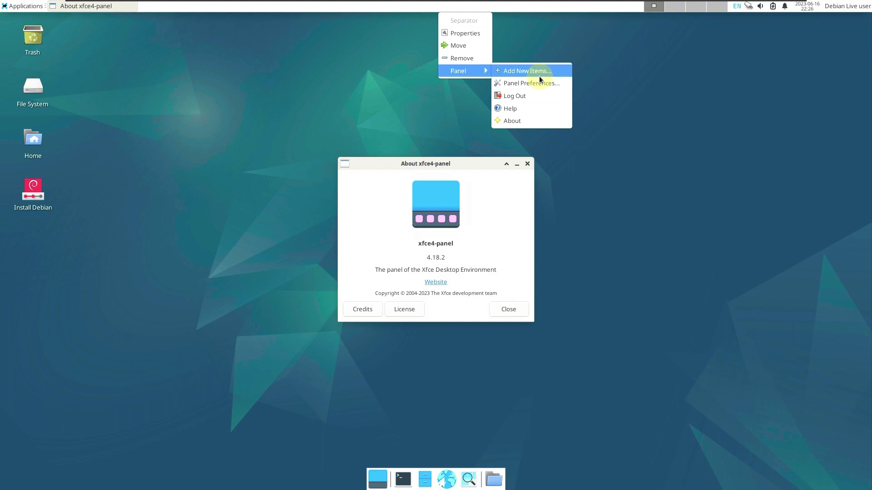
pyautogui.click(538, 75)
pyautogui.rightClick(456, 14)
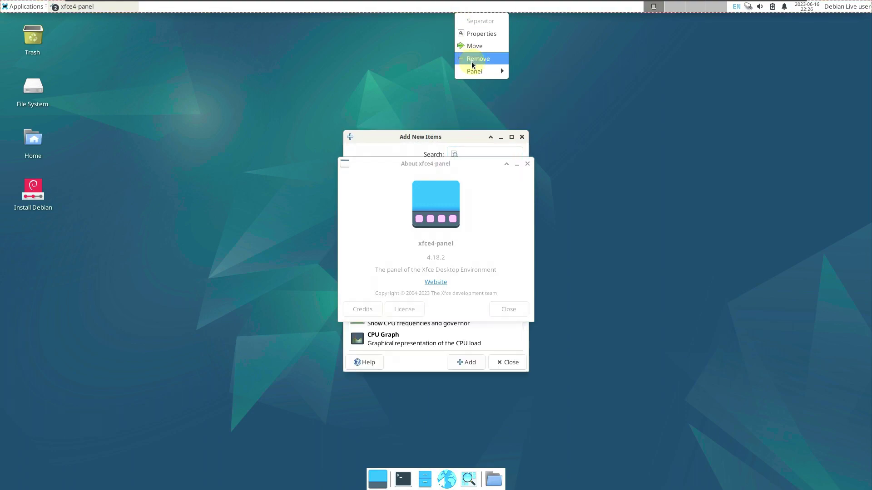
pyautogui.moveTo(478, 71)
pyautogui.click(546, 84)
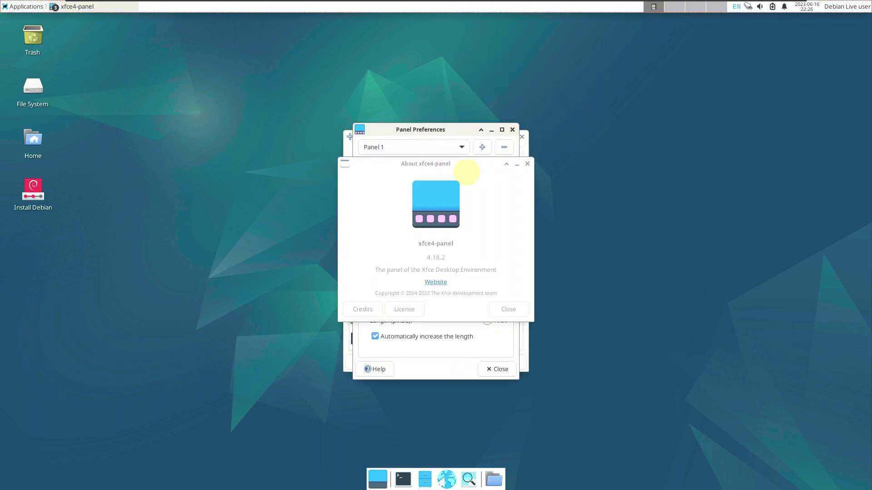
# Move the About dialog to the right and Panel Preferences to the left
pyautogui.click(450, 170)
pyautogui.moveTo(476, 168); pyautogui.dragTo(702, 196)
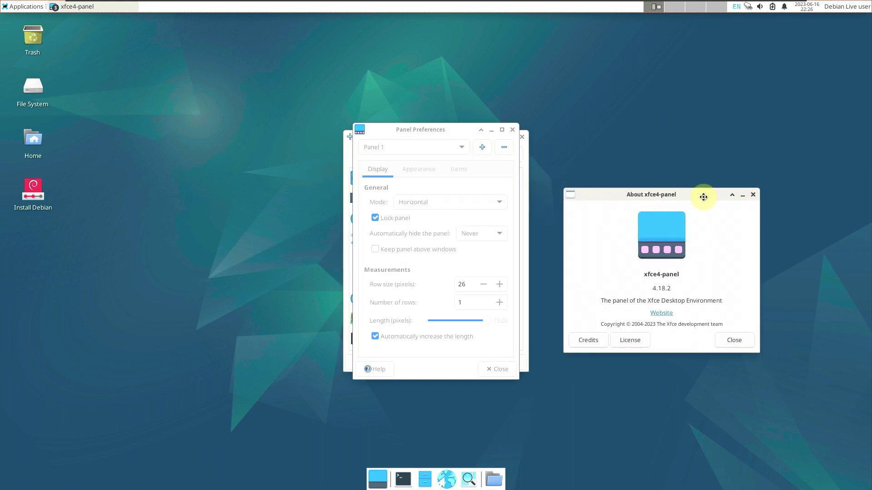
pyautogui.click(442, 137)
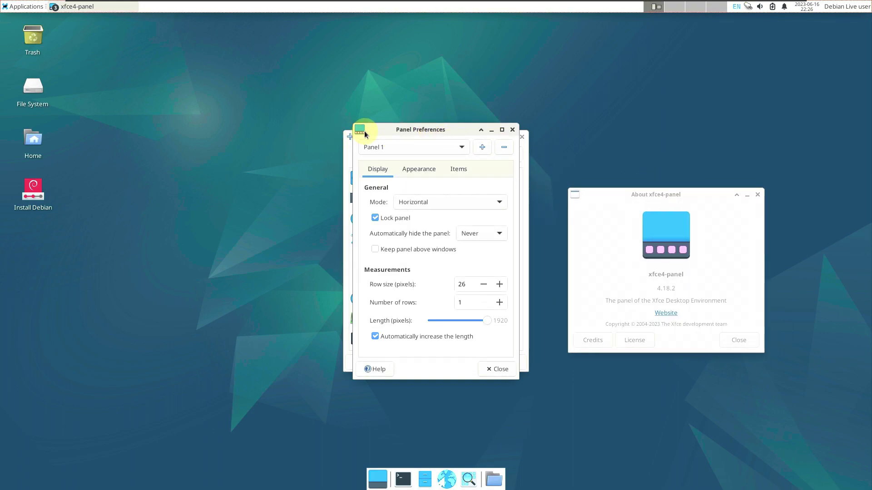
pyautogui.moveTo(364, 134); pyautogui.dragTo(161, 126)
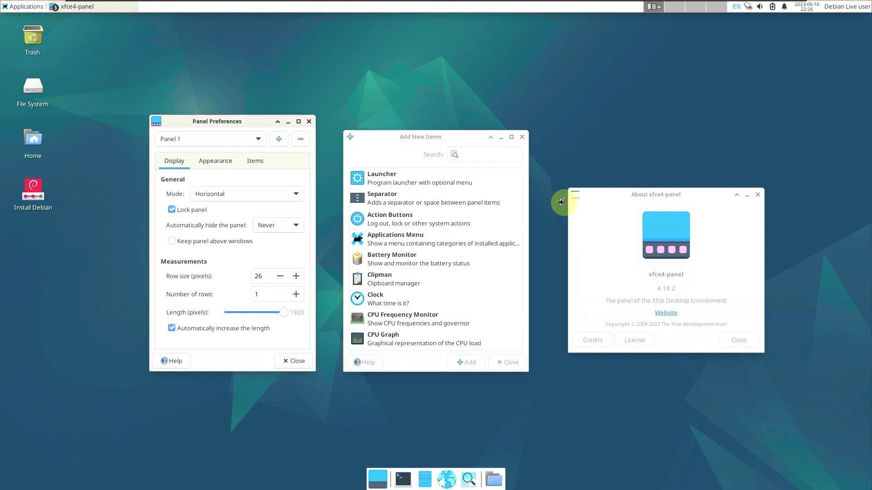
# Close the About 4.18.2 dialog, check Appearance and Items, then close both panel windows
pyautogui.click(758, 194)
pyautogui.click(232, 168)
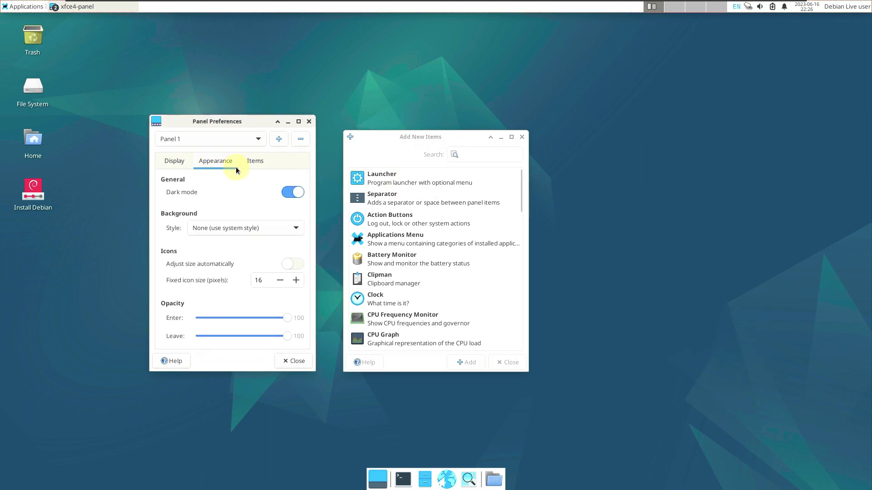
pyautogui.click(255, 164)
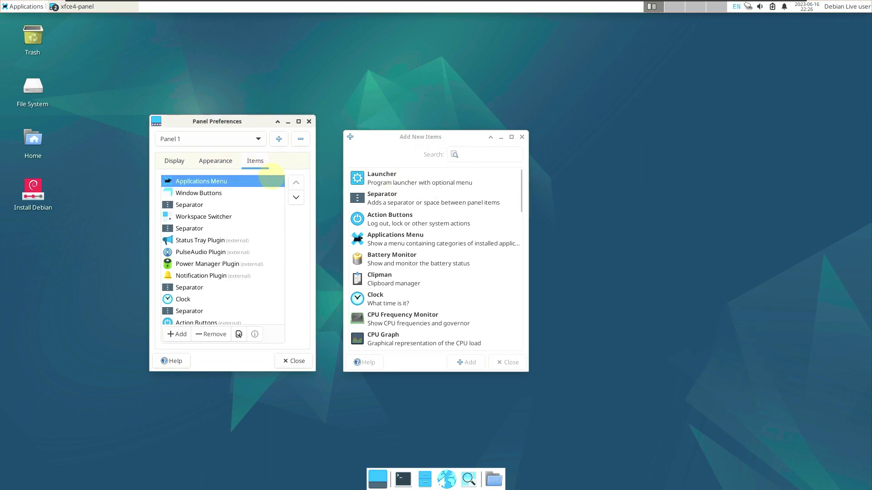
pyautogui.click(309, 124)
pyautogui.click(522, 138)
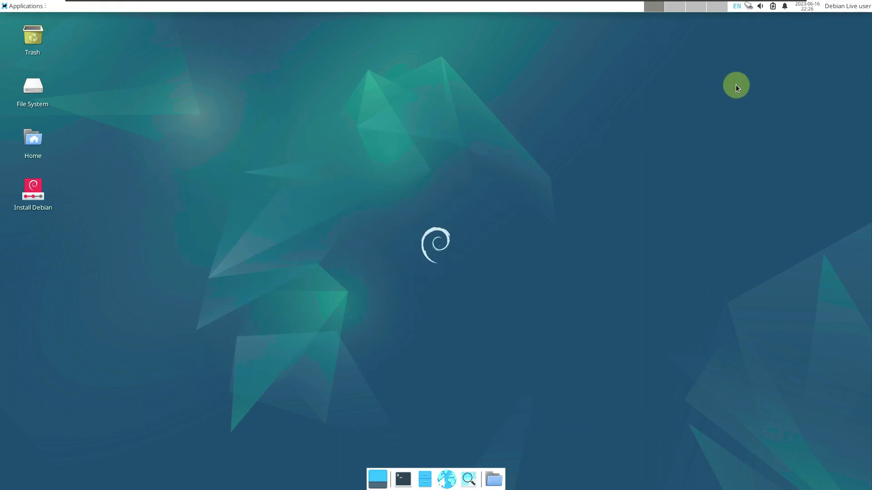
# Preview the user account menu, calendar and notifications popups on the panel
pyautogui.click(843, 10)
pyautogui.click(841, 9)
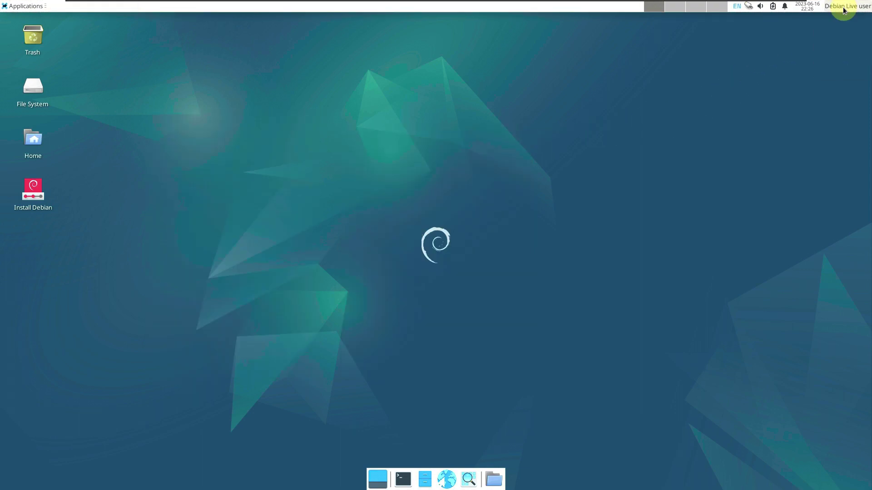
pyautogui.click(801, 8)
pyautogui.click(801, 8)
pyautogui.click(785, 6)
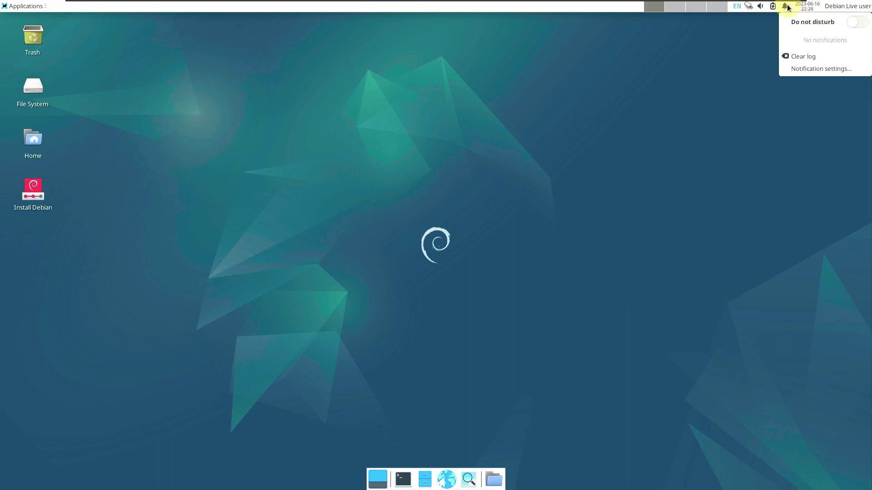
pyautogui.click(704, 41)
# Preview the power, volume and network popups, then open the Home folder in Thunar
pyautogui.click(773, 6)
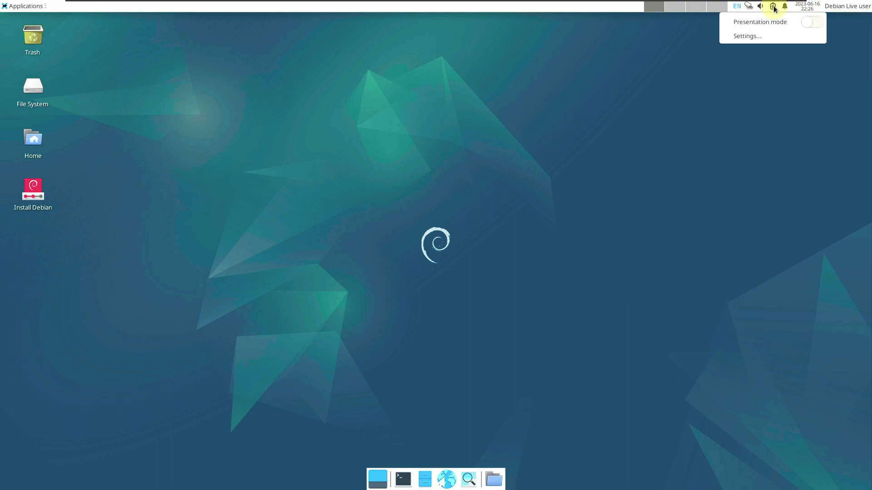
pyautogui.click(756, 9)
pyautogui.click(762, 9)
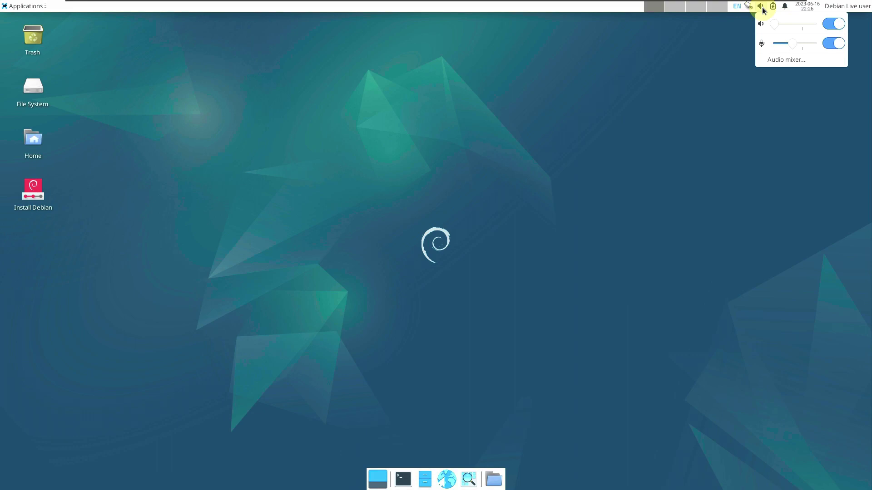
pyautogui.click(748, 7)
pyautogui.click(748, 9)
pyautogui.click(737, 9)
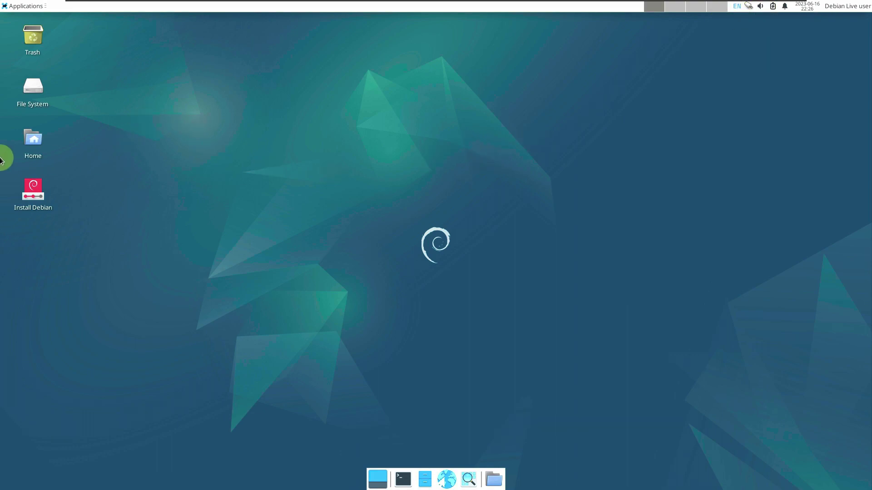
pyautogui.rightClick(24, 141)
pyautogui.click(37, 146)
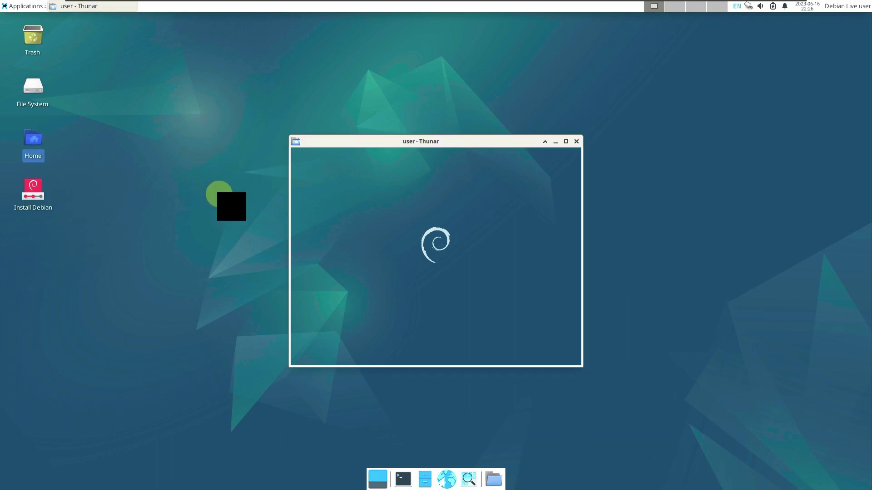
# Show Thunar's About dialog, then launch Mousepad from Accessories
pyautogui.click(411, 154)
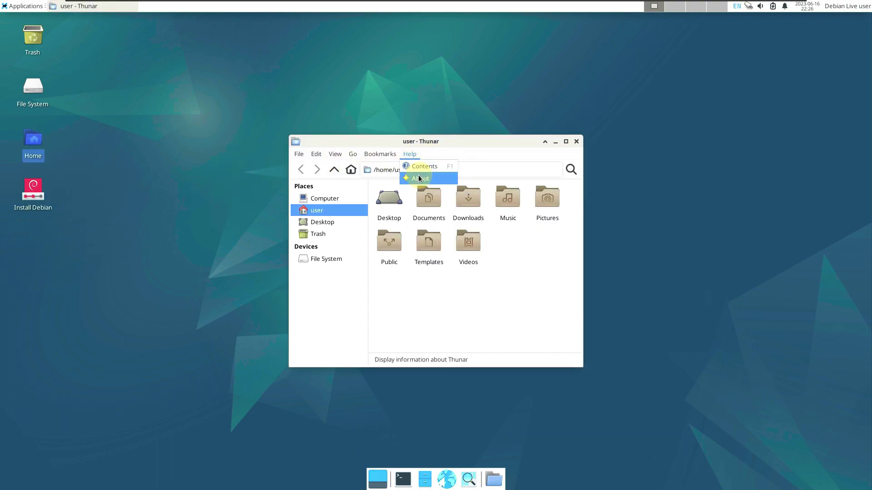
pyautogui.click(413, 179)
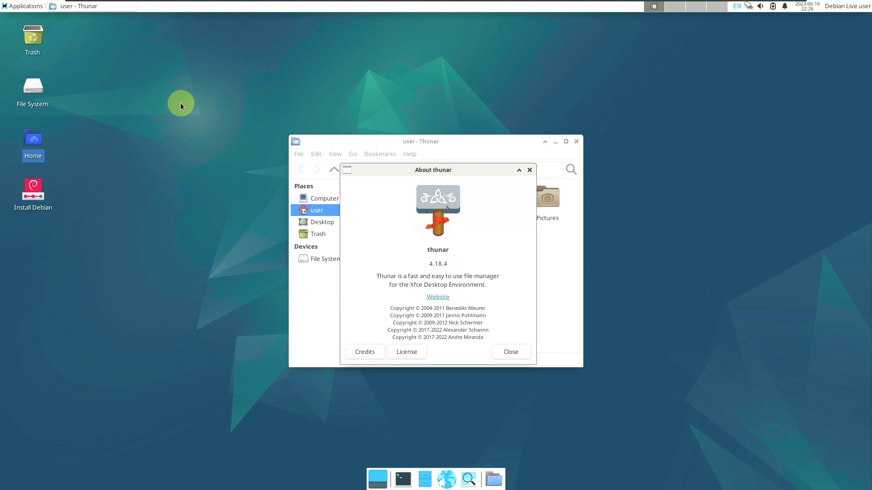
pyautogui.click(22, 6)
pyautogui.moveTo(56, 89)
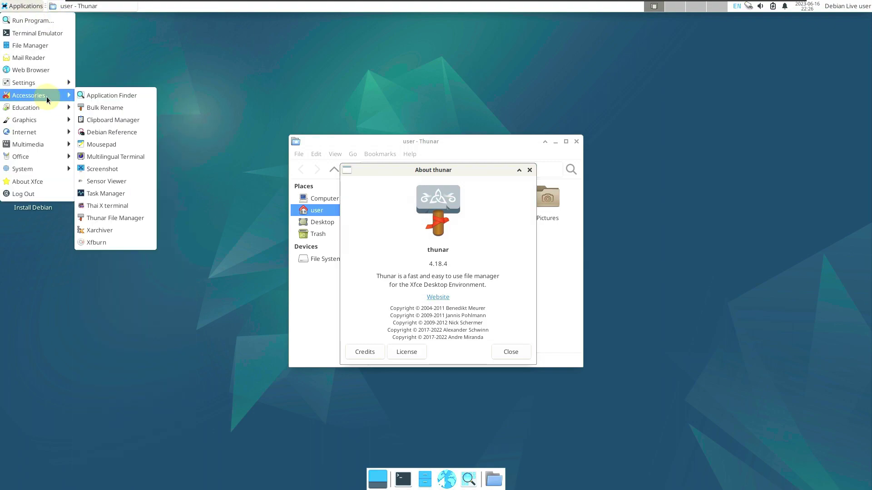
pyautogui.click(119, 144)
# Open About Xfce and launch a terminal from the System submenu
pyautogui.click(26, 9)
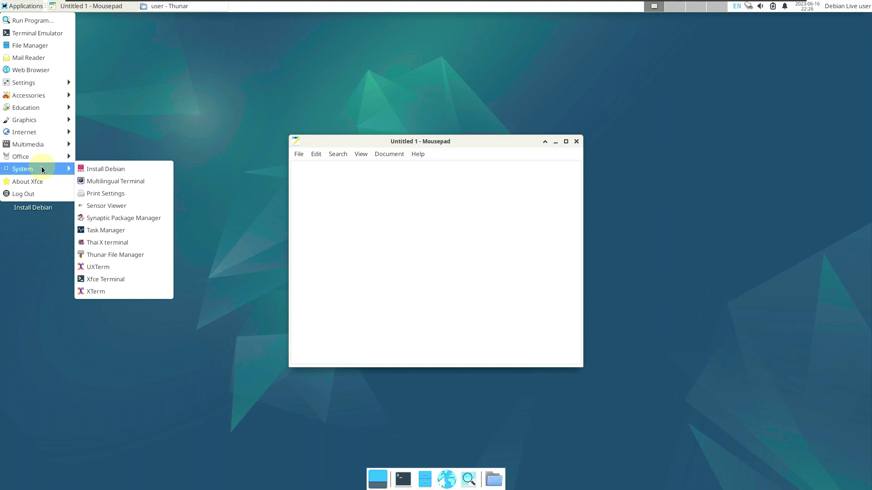
pyautogui.click(38, 131)
pyautogui.click(18, 9)
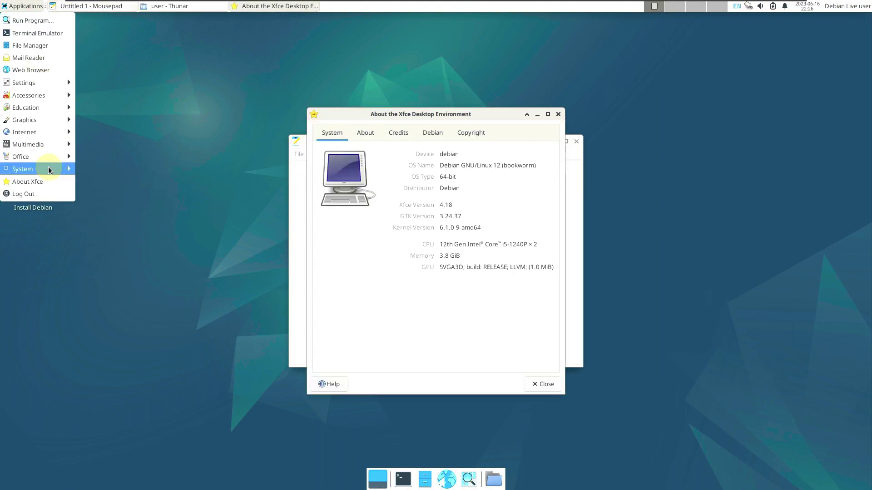
pyautogui.moveTo(48, 167)
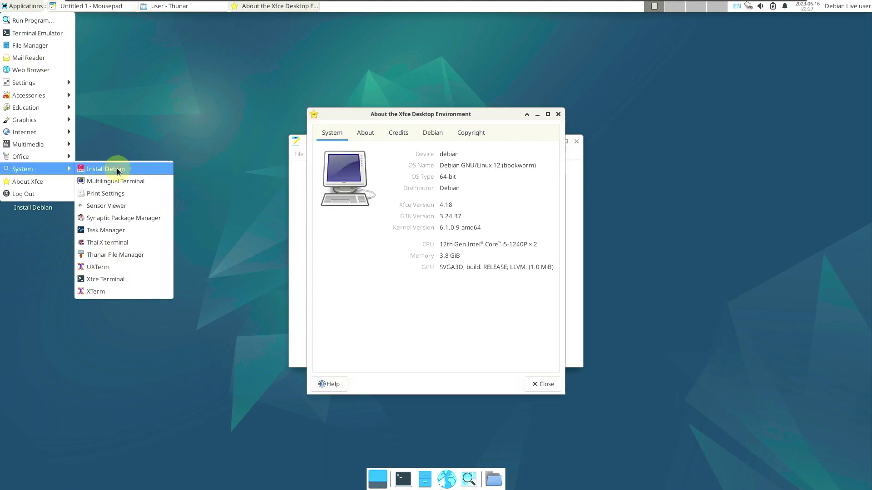
pyautogui.click(127, 237)
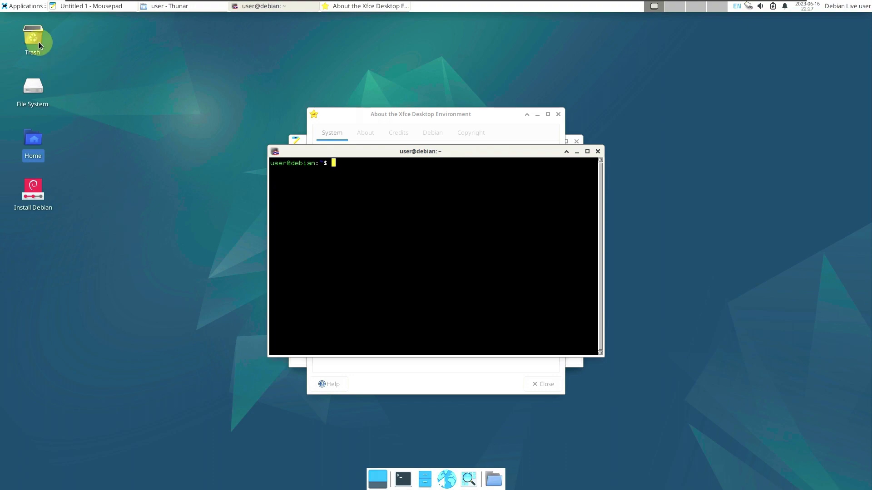
# Launch Task Manager from the System submenu
pyautogui.click(23, 6)
pyautogui.moveTo(37, 166)
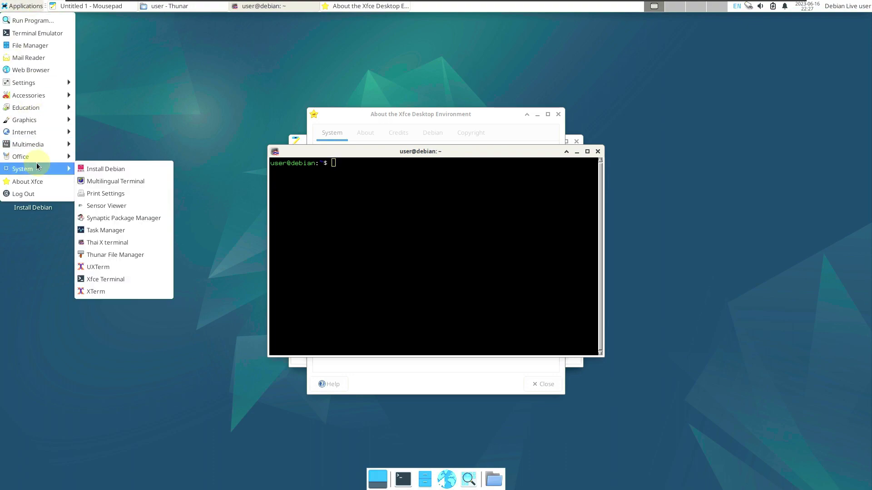
pyautogui.click(52, 129)
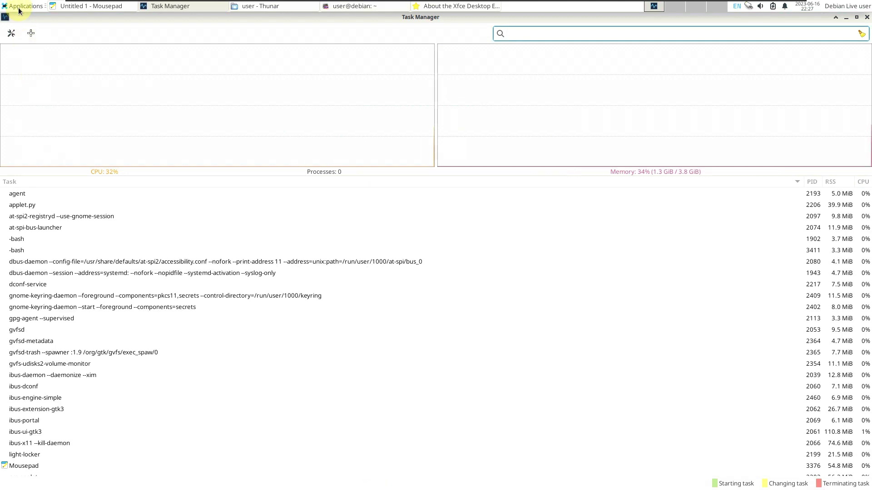
pyautogui.click(22, 6)
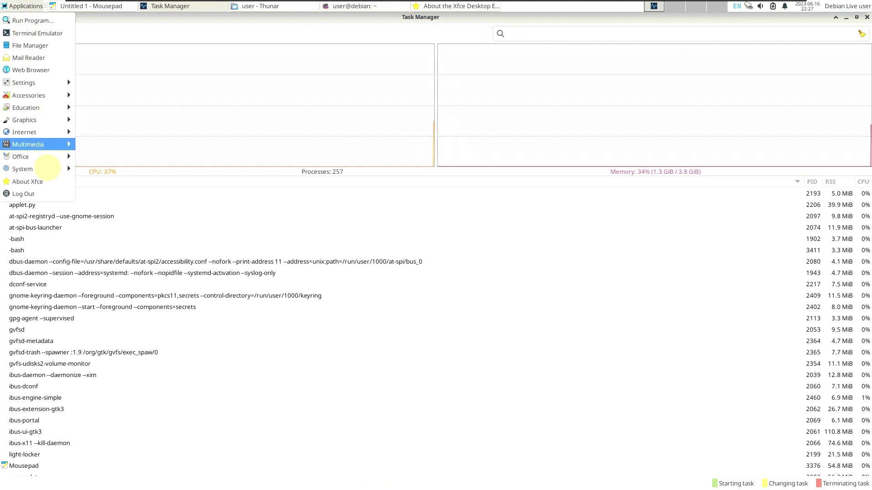
# Launch Synaptic Package Manager, Parole Media Player and PulseAudio Volume Control
pyautogui.moveTo(47, 168)
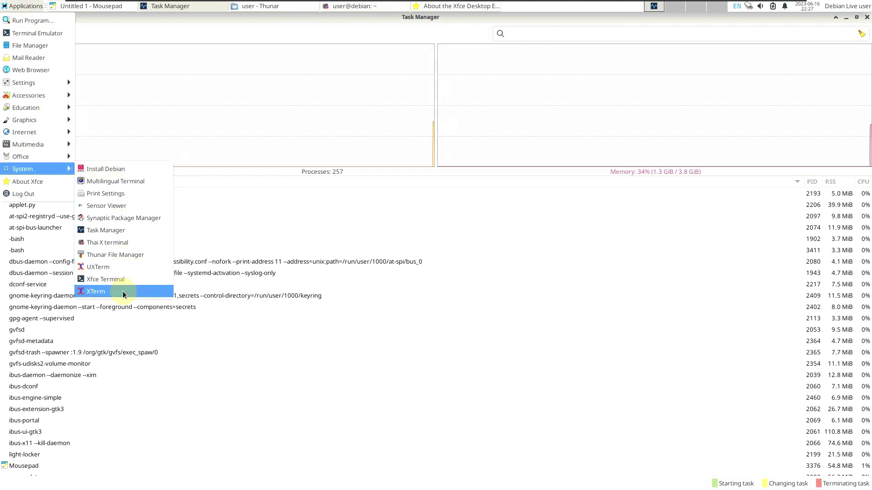
pyautogui.click(113, 219)
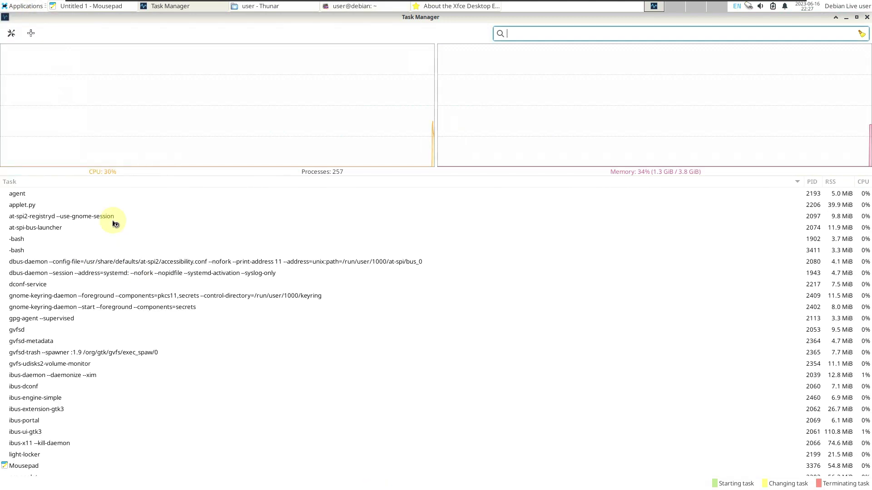
pyautogui.click(23, 6)
pyautogui.moveTo(63, 146)
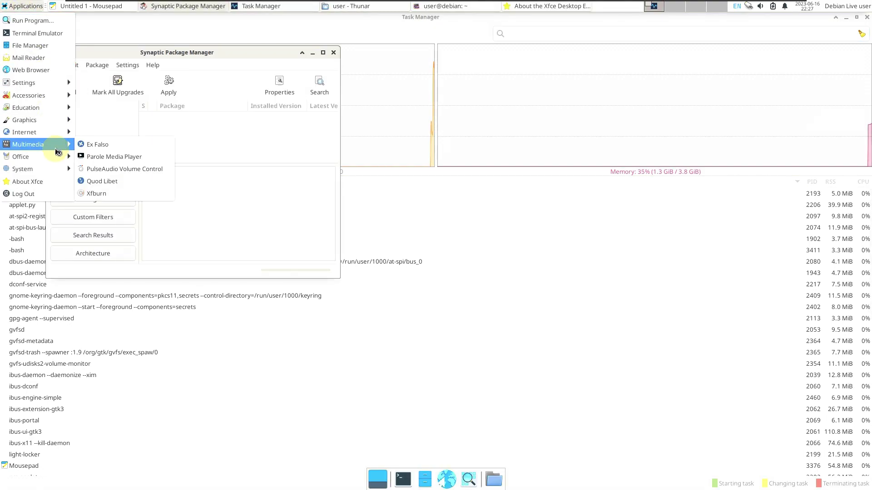
pyautogui.click(114, 156)
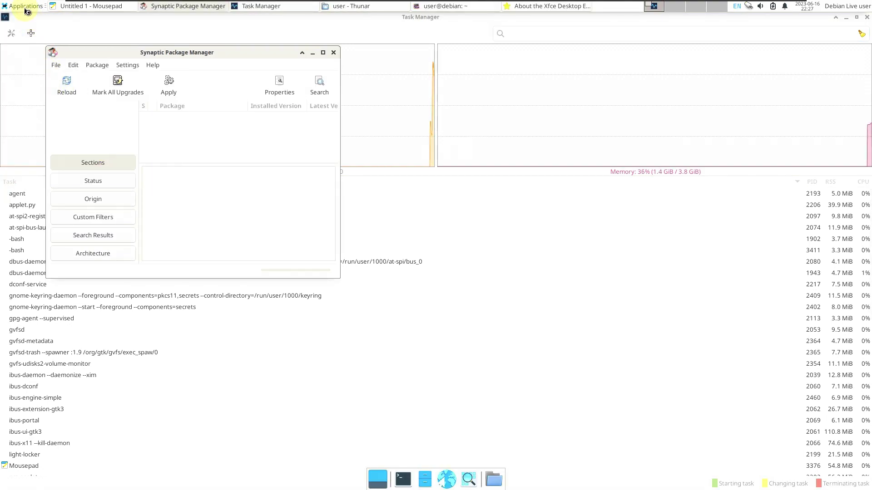
pyautogui.click(26, 6)
pyautogui.moveTo(64, 145)
pyautogui.click(114, 168)
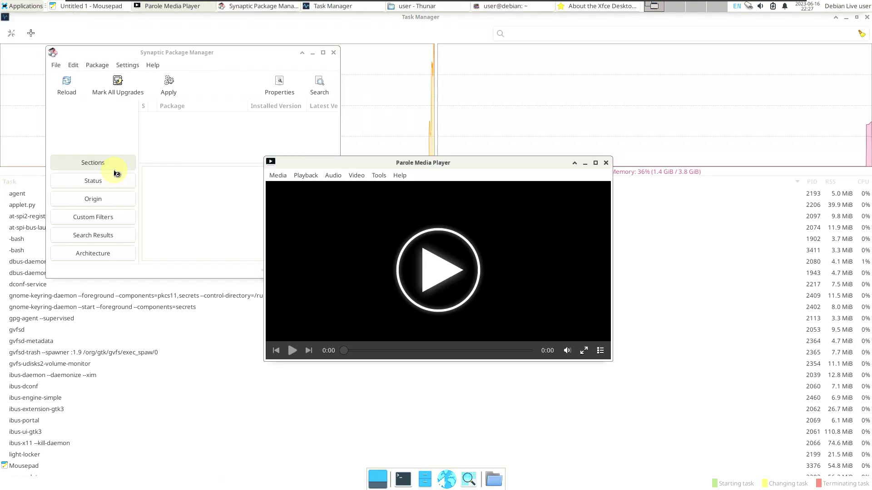
# Launch Ristretto Image Viewer and LibreOffice Calc
pyautogui.click(22, 6)
pyautogui.moveTo(59, 151)
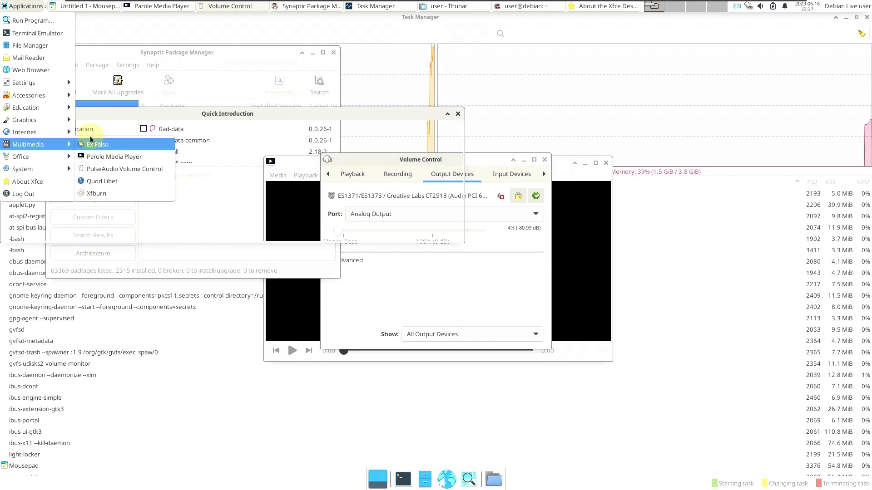
pyautogui.moveTo(58, 134)
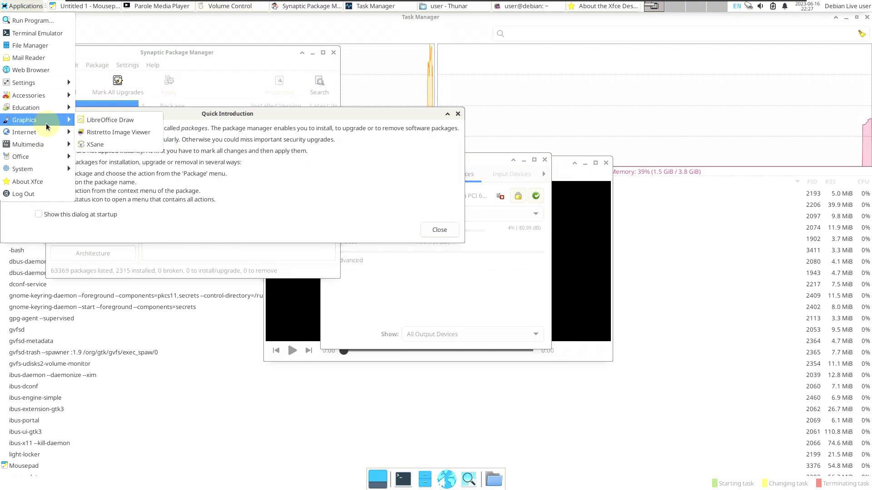
pyautogui.click(111, 133)
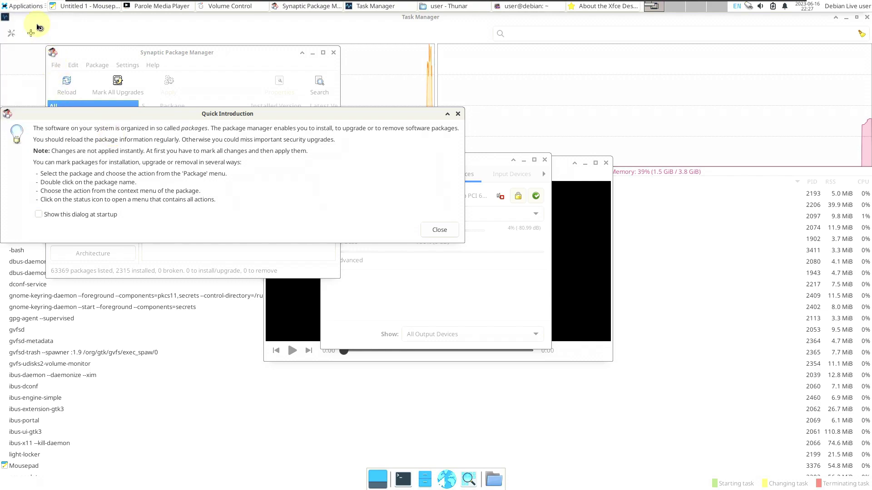
pyautogui.click(21, 6)
pyautogui.moveTo(52, 122)
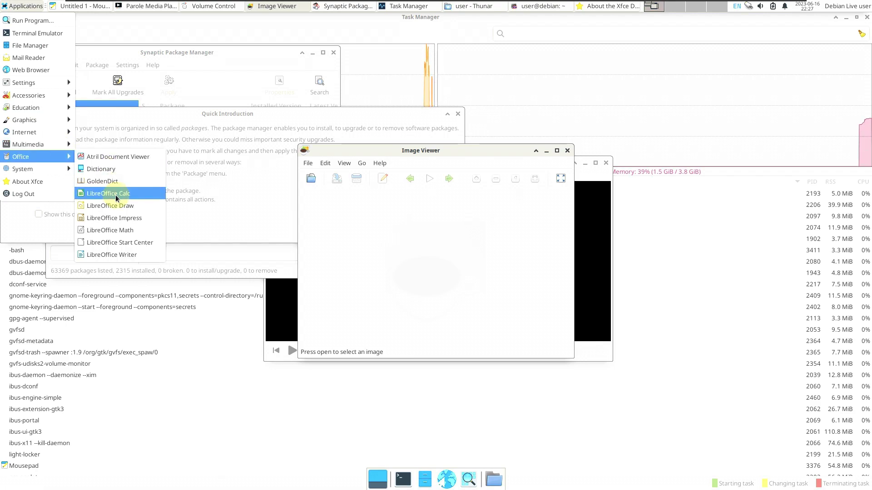
pyautogui.click(118, 193)
# Launch Atril Document Viewer and the Dictionary
pyautogui.click(20, 6)
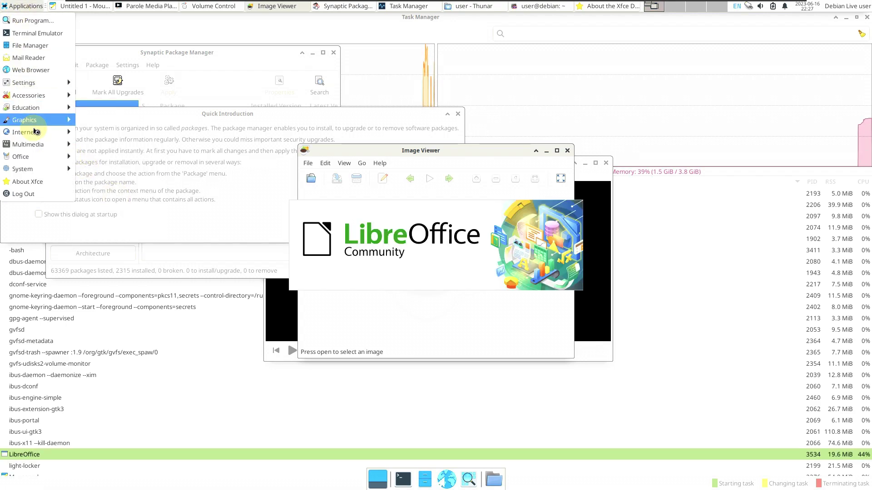
pyautogui.moveTo(46, 156)
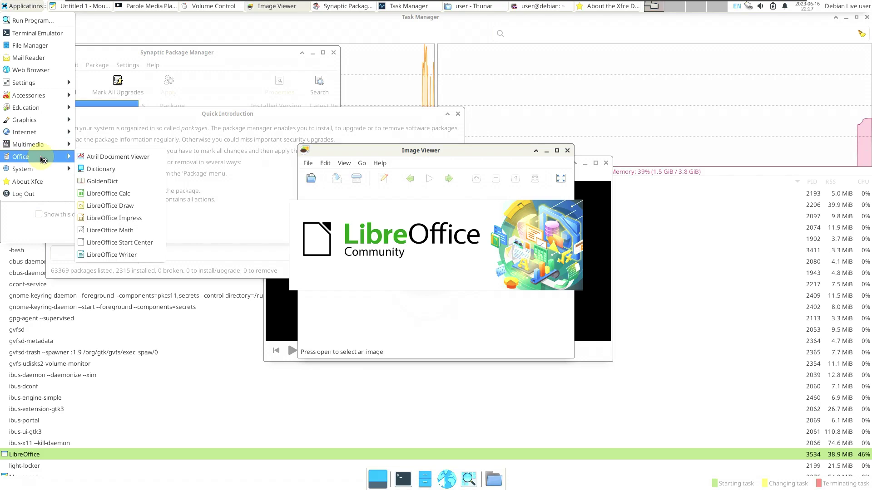
pyautogui.click(100, 157)
pyautogui.click(23, 6)
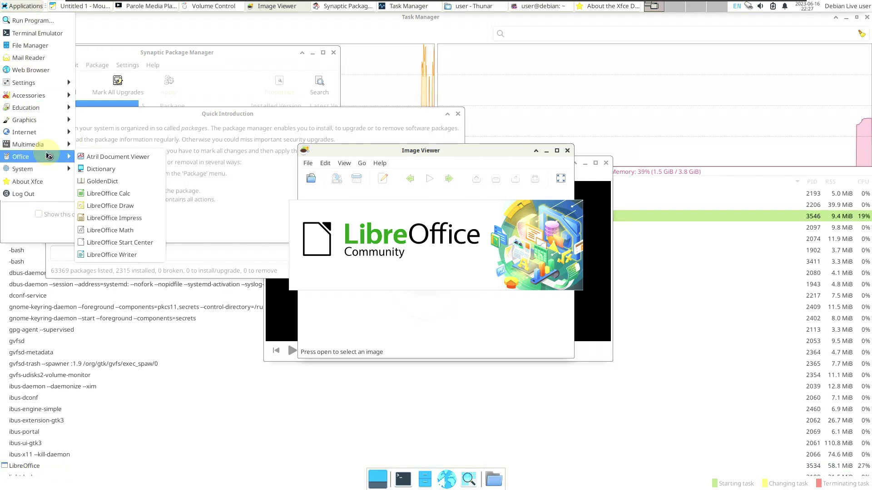
pyautogui.click(105, 171)
# Launch the Appearance settings, then browse the Applications menu and dismiss it
pyautogui.click(23, 6)
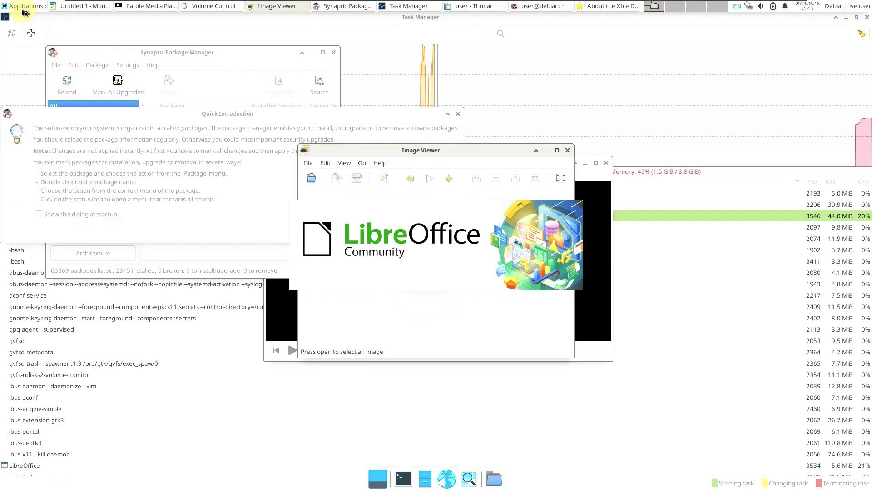
pyautogui.moveTo(53, 150)
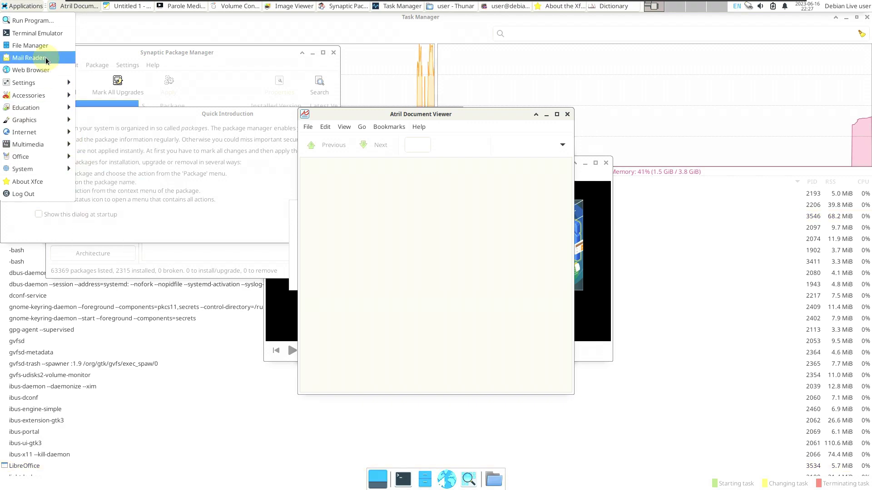
pyautogui.moveTo(45, 82)
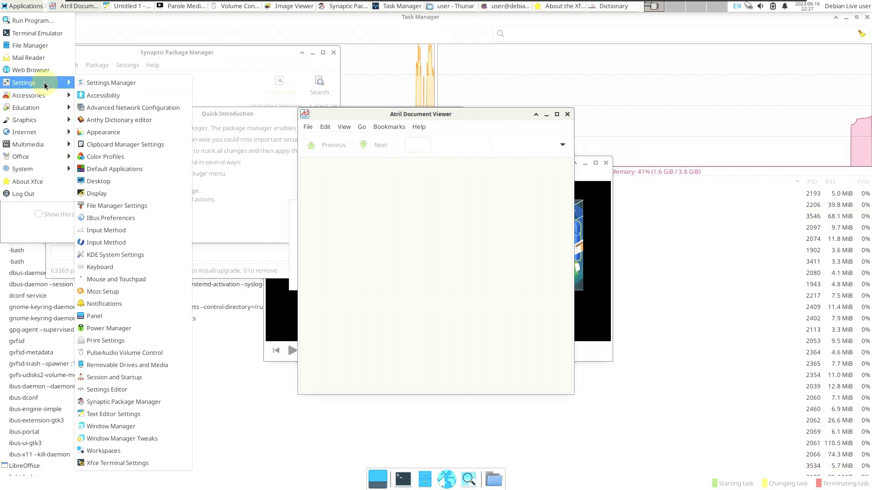
pyautogui.click(103, 131)
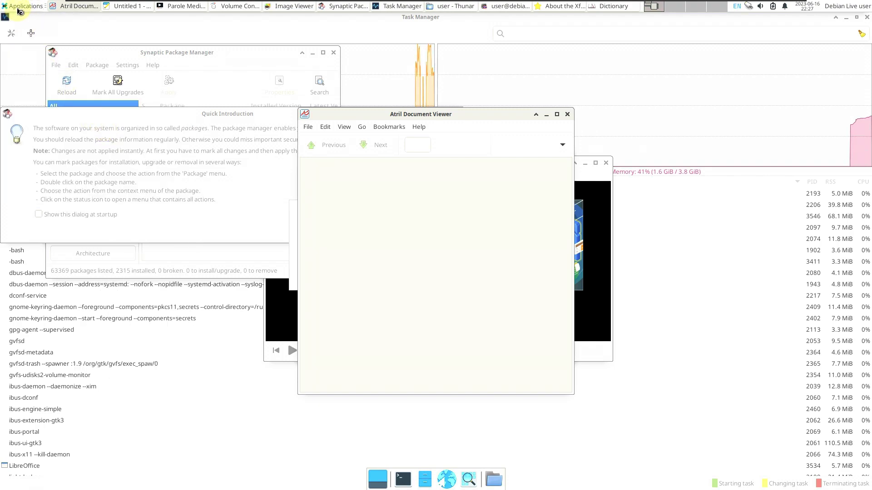
pyautogui.click(18, 6)
pyautogui.moveTo(37, 120)
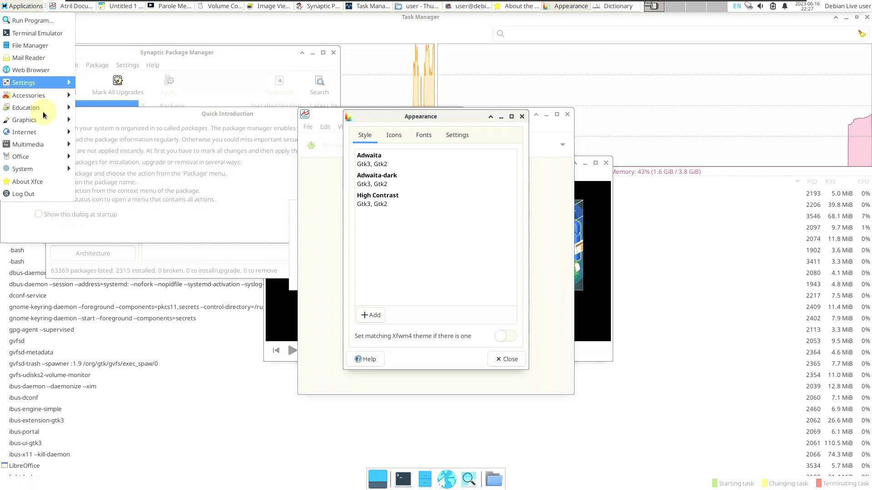
pyautogui.click(587, 34)
# Dismiss Calc's Tip of the Day, then view and close Atril Document Viewer's About box
pyautogui.click(642, 27)
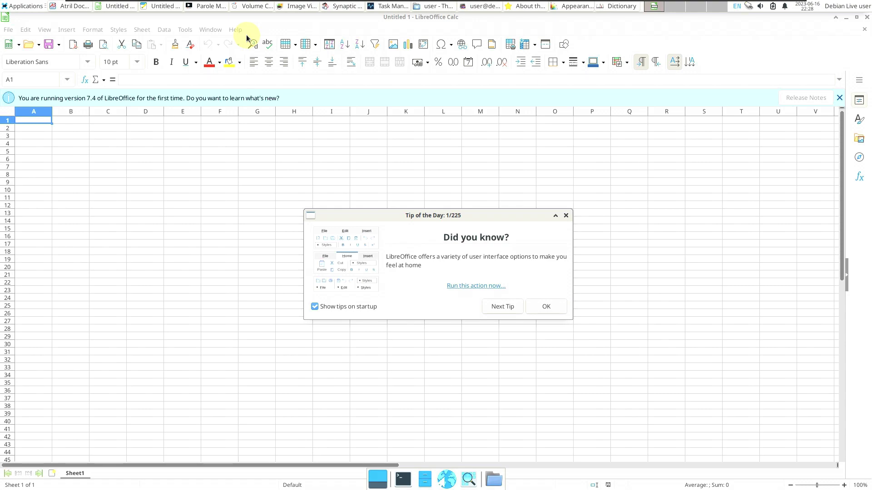
pyautogui.click(566, 217)
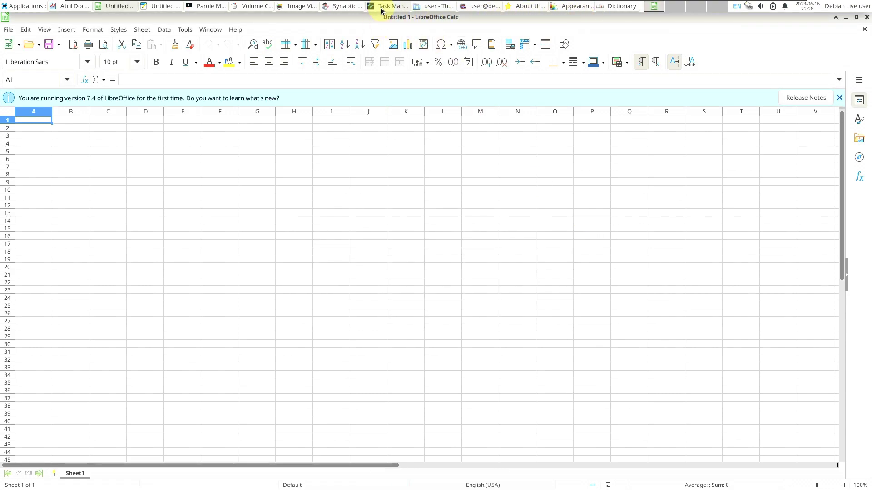
pyautogui.click(380, 10)
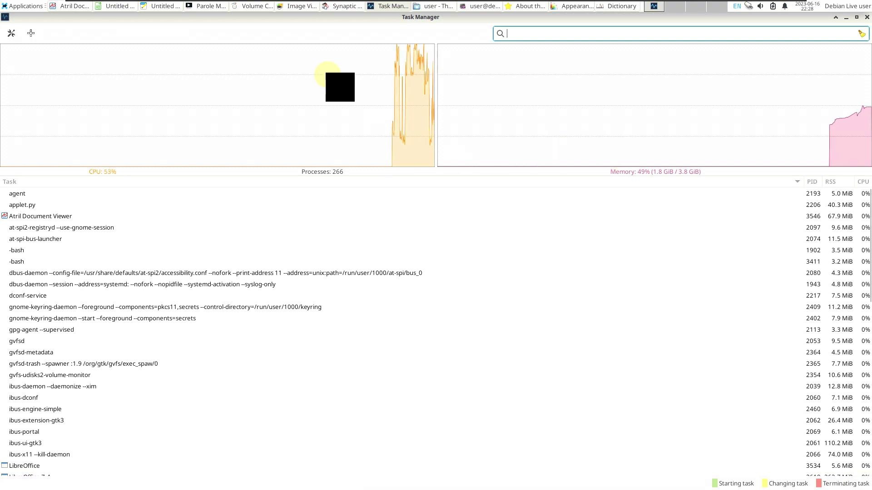
pyautogui.click(74, 7)
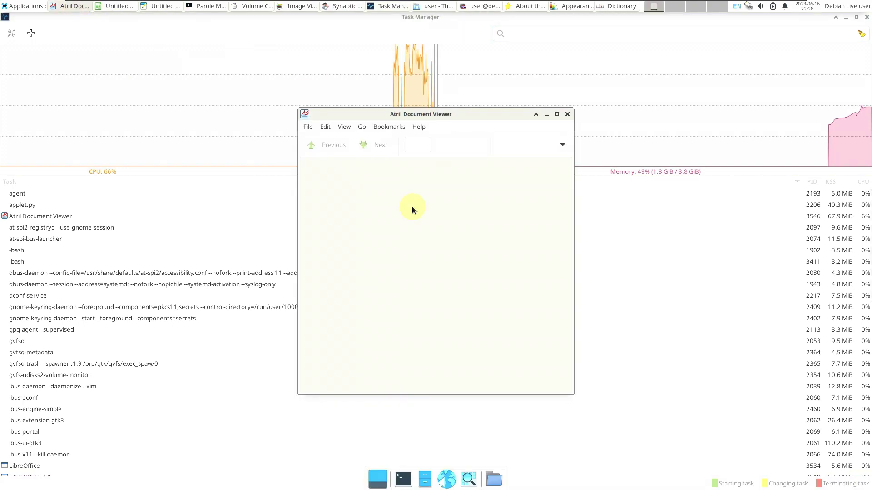
pyautogui.click(423, 130)
pyautogui.click(432, 148)
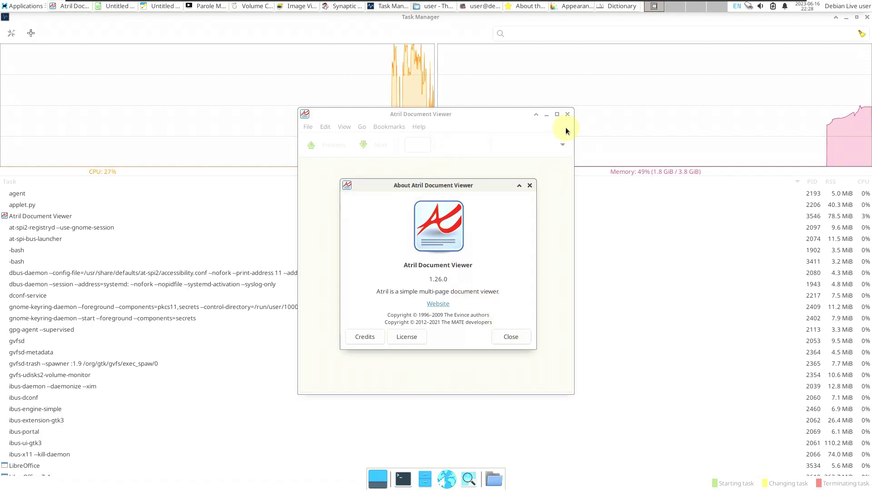
pyautogui.click(530, 185)
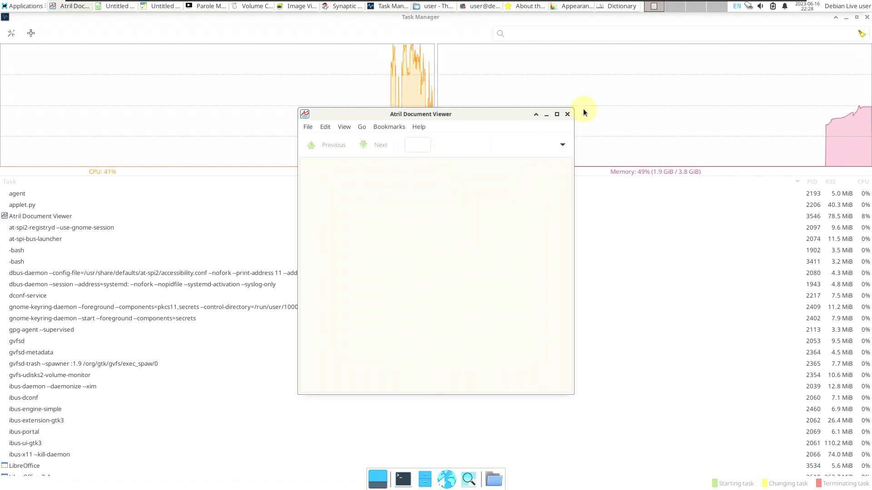
# Close Atril, check About LibreOffice showing version 7.4.5.1, then close Calc
pyautogui.click(568, 114)
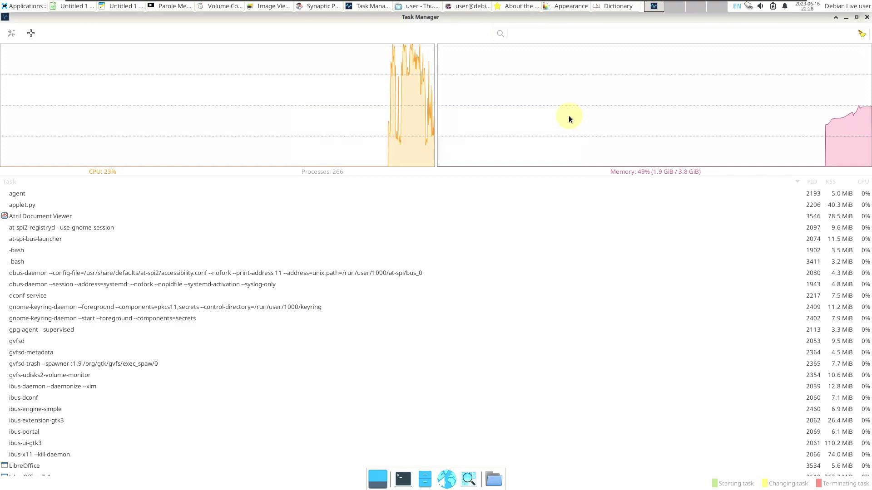
pyautogui.click(68, 7)
pyautogui.click(235, 30)
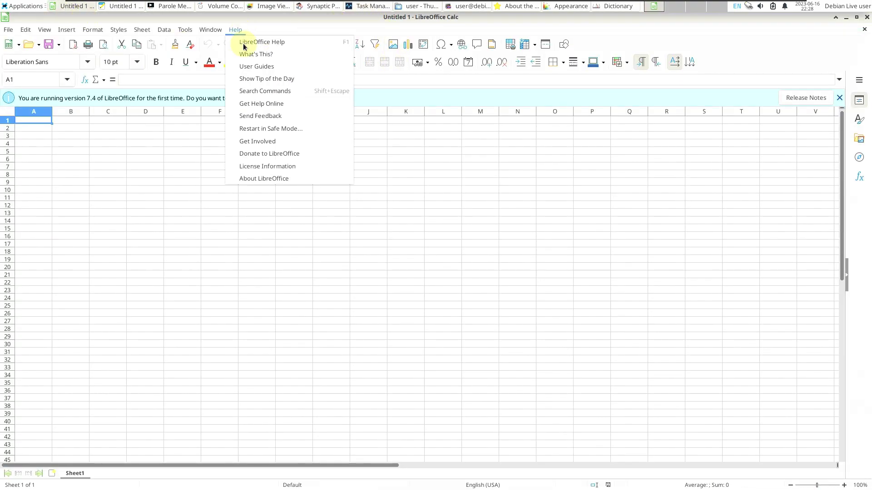
pyautogui.click(272, 178)
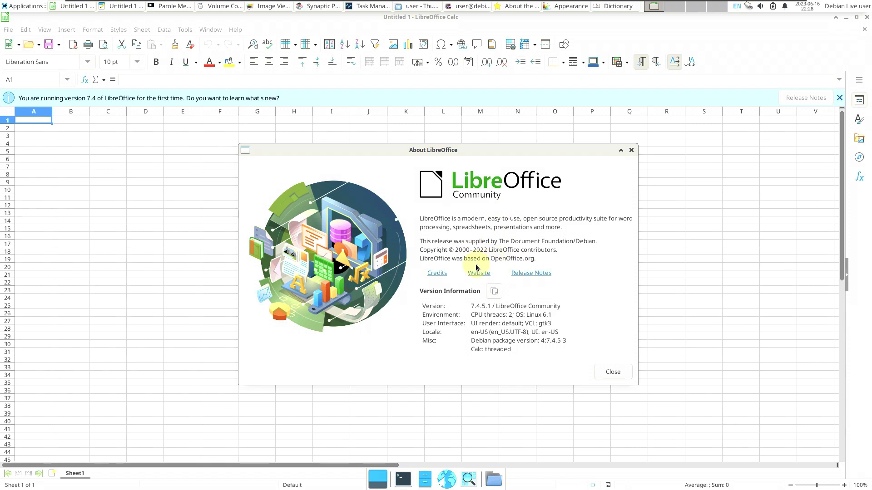
pyautogui.click(631, 150)
pyautogui.click(867, 17)
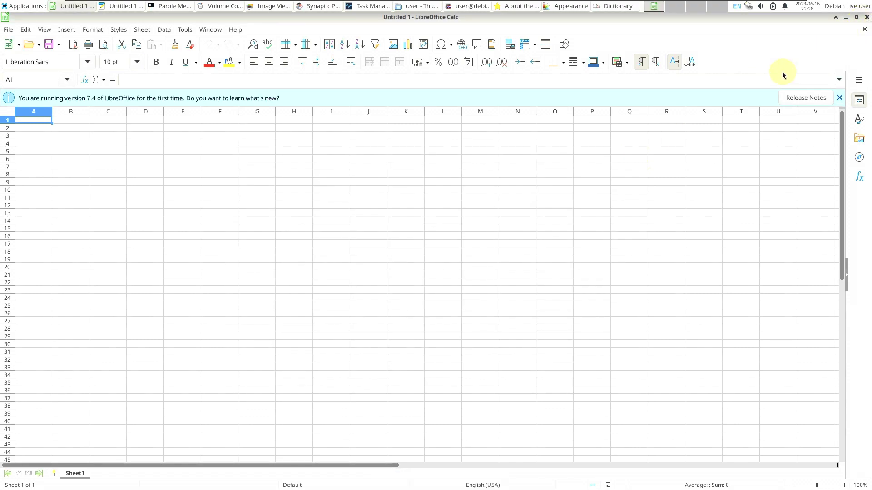
# In Mousepad, type 'youtube.com/9to5linux' with 'subscribe' two lines below, then show About Mousepad
pyautogui.click(82, 7)
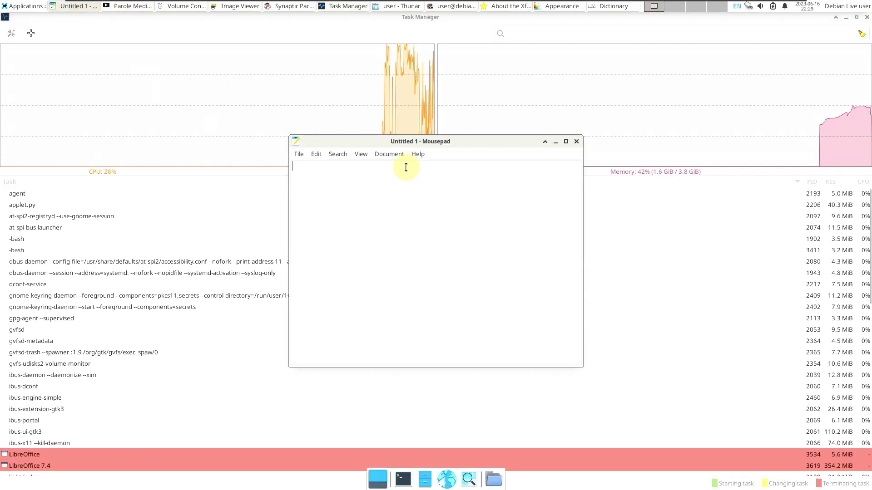
pyautogui.write('youtube')
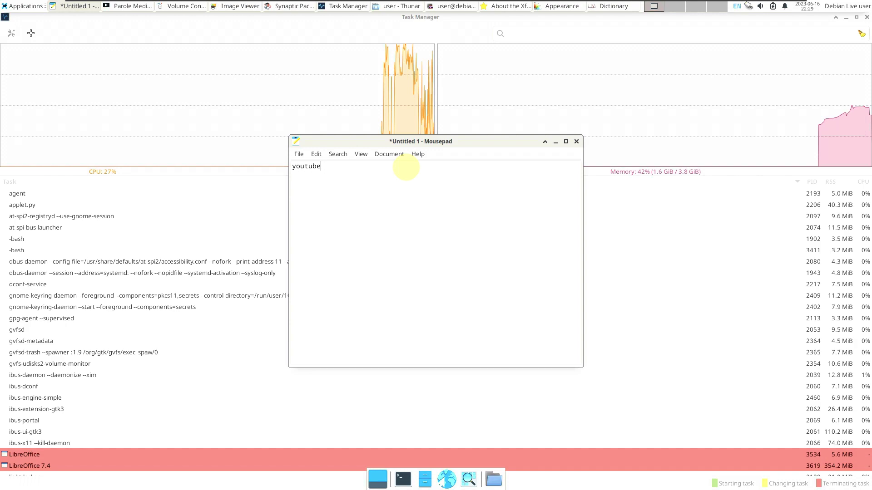
pyautogui.write('.com/9t')
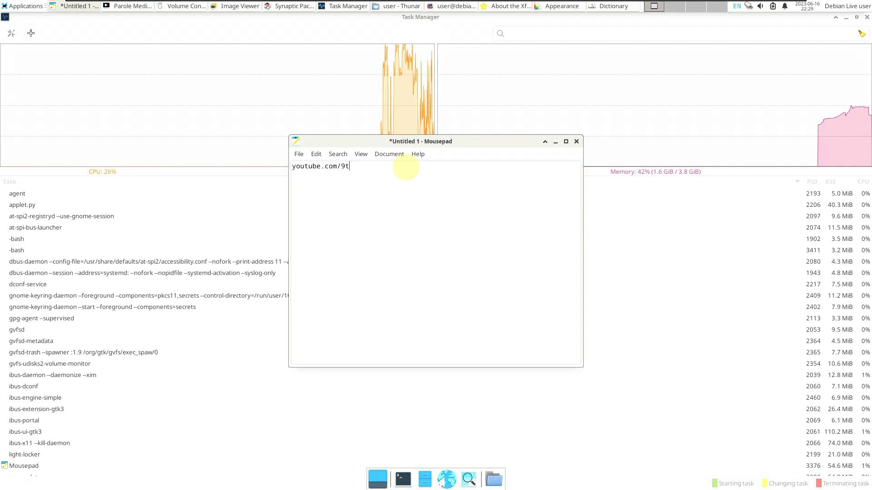
pyautogui.write('o5linux')
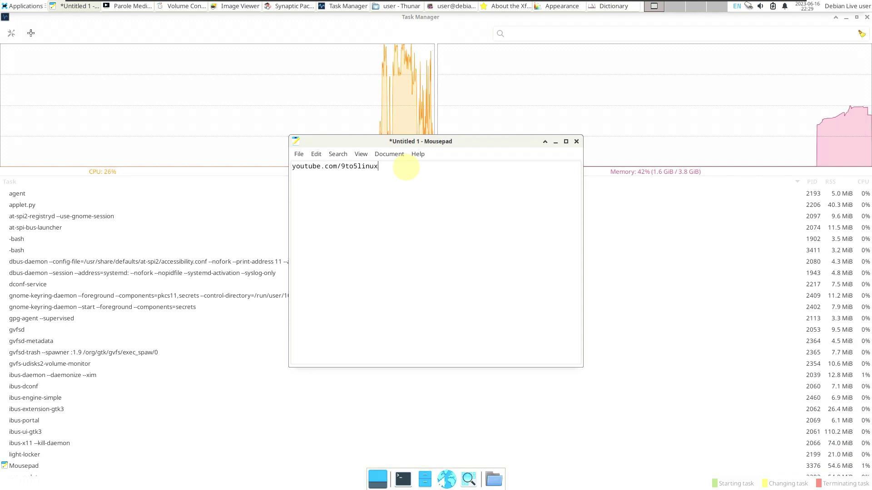
pyautogui.press('Return')
pyautogui.press('Return')
pyautogui.write('subsc')
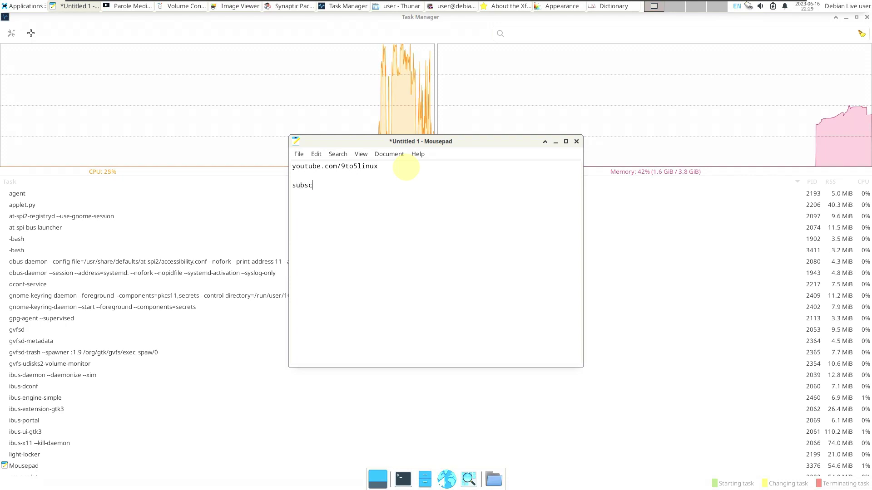
pyautogui.write('ribe')
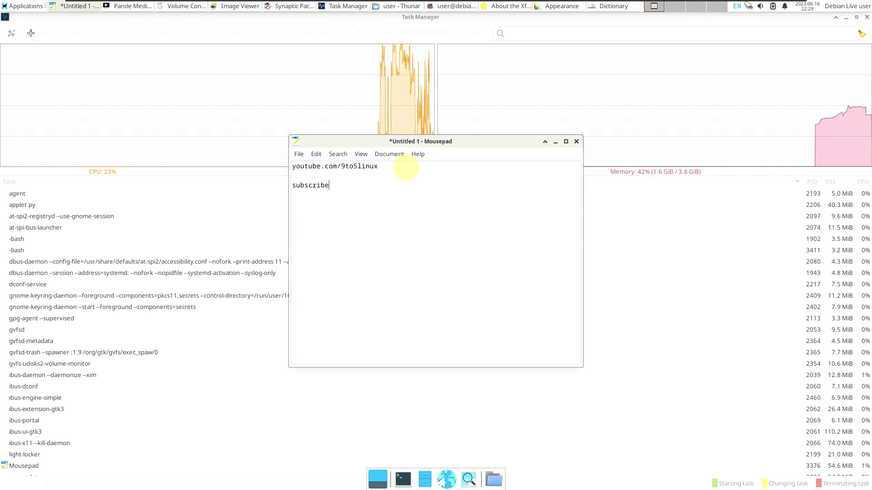
pyautogui.click(416, 154)
pyautogui.click(424, 183)
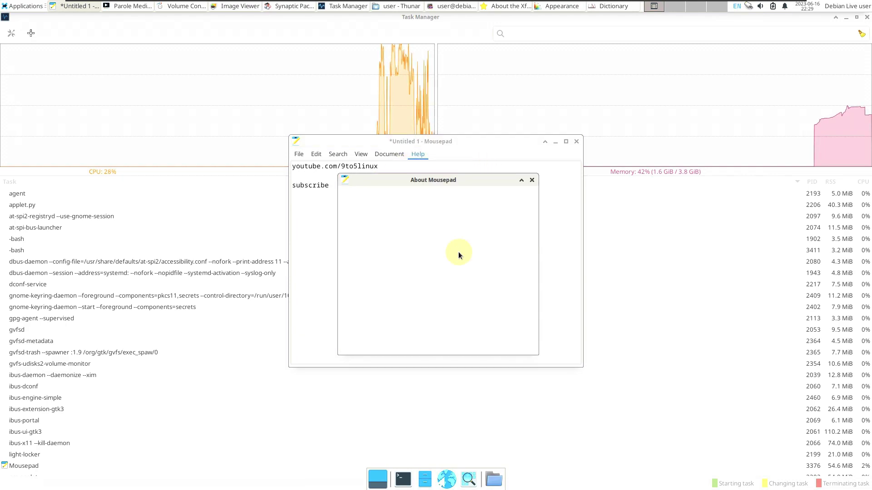
# Close Mousepad without saving, then view Parole Media Player's About box and quit Parole
pyautogui.click(578, 140)
pyautogui.click(444, 287)
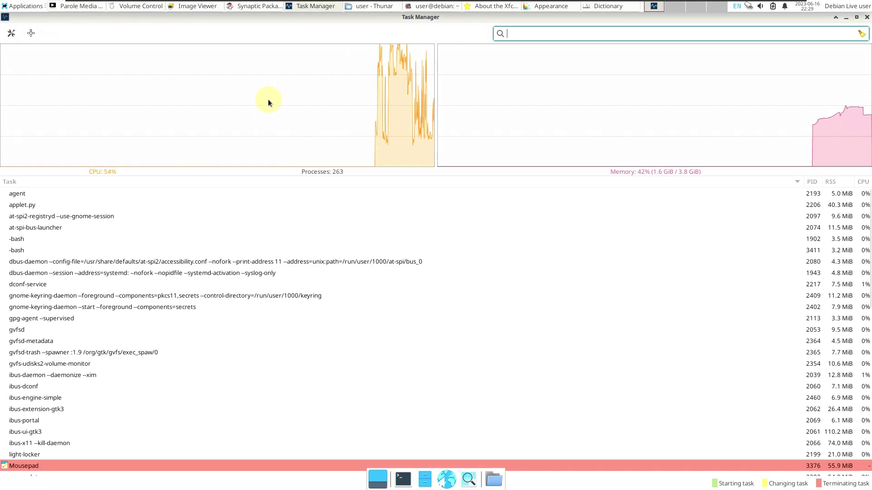
pyautogui.click(78, 6)
pyautogui.click(397, 175)
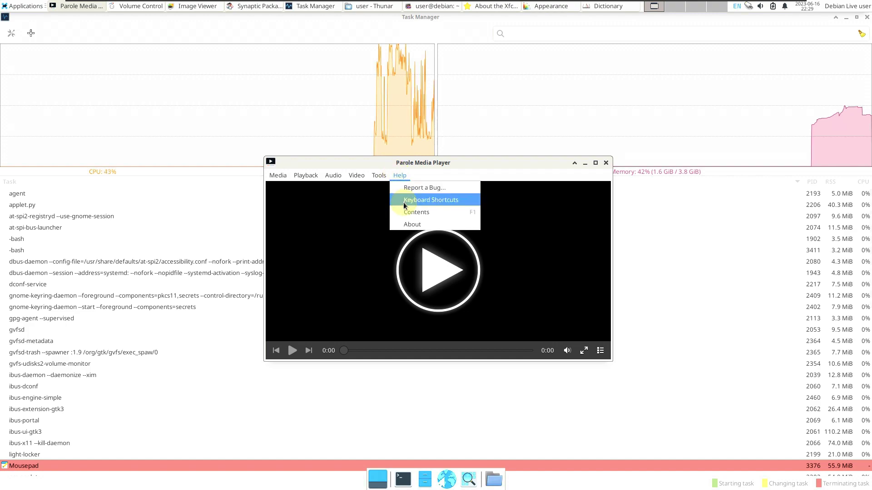
pyautogui.click(410, 225)
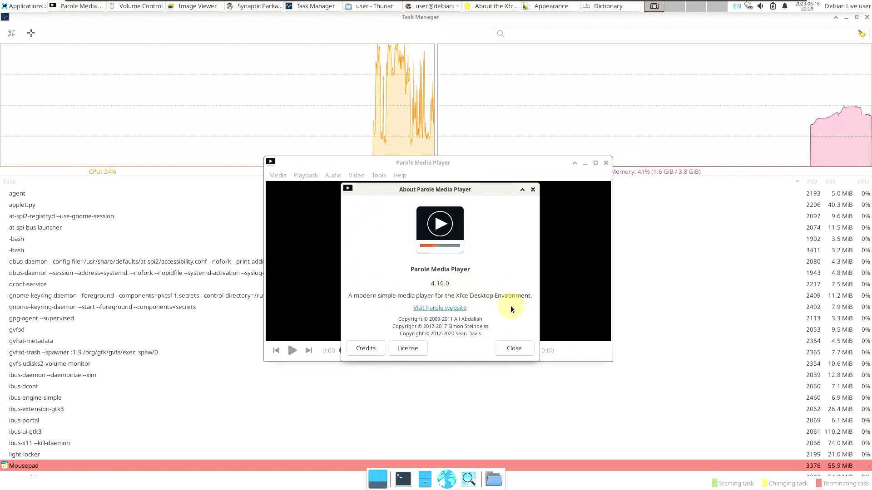
pyautogui.click(514, 348)
pyautogui.hotkey('ctrl', 'q')
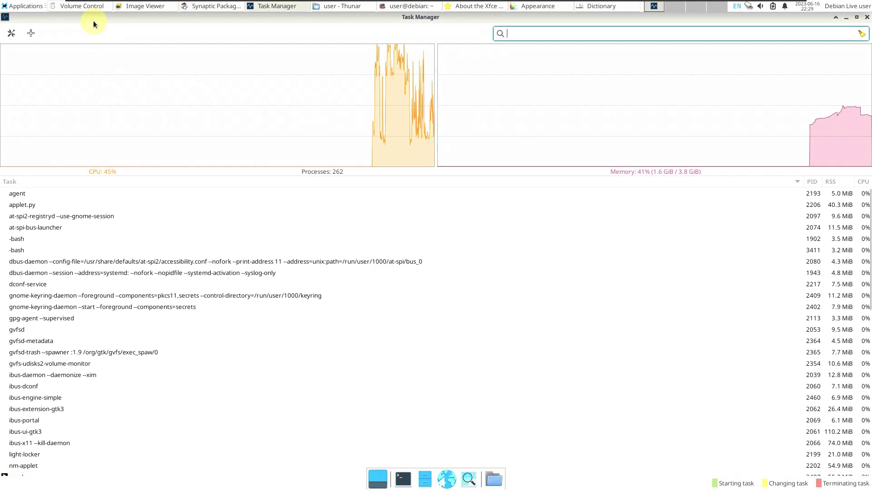
# Browse Volume Control's playback, recording, output and input device tabs, then maximize and close it
pyautogui.click(90, 7)
pyautogui.click(360, 181)
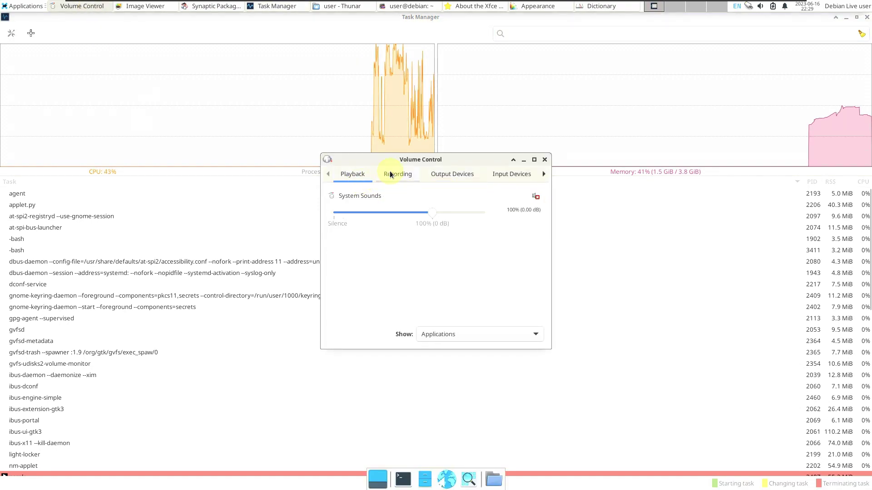
pyautogui.click(398, 175)
pyautogui.click(454, 175)
pyautogui.click(510, 174)
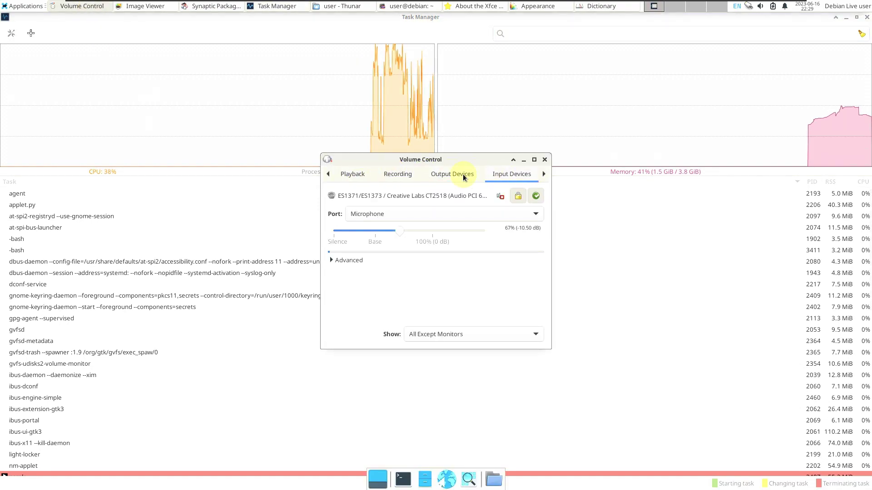
pyautogui.click(349, 174)
pyautogui.click(534, 159)
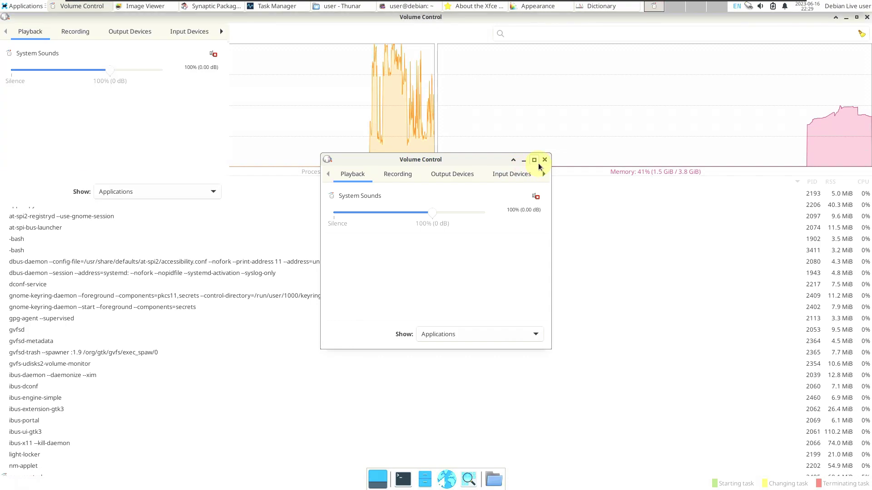
pyautogui.click(866, 17)
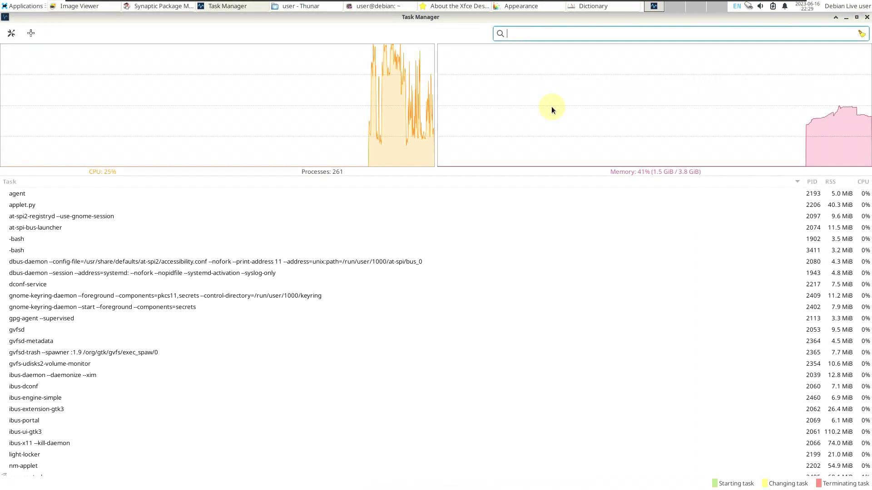
# View the Ristretto Image Viewer's About box (version 0.12.4), then close the viewer
pyautogui.click(92, 11)
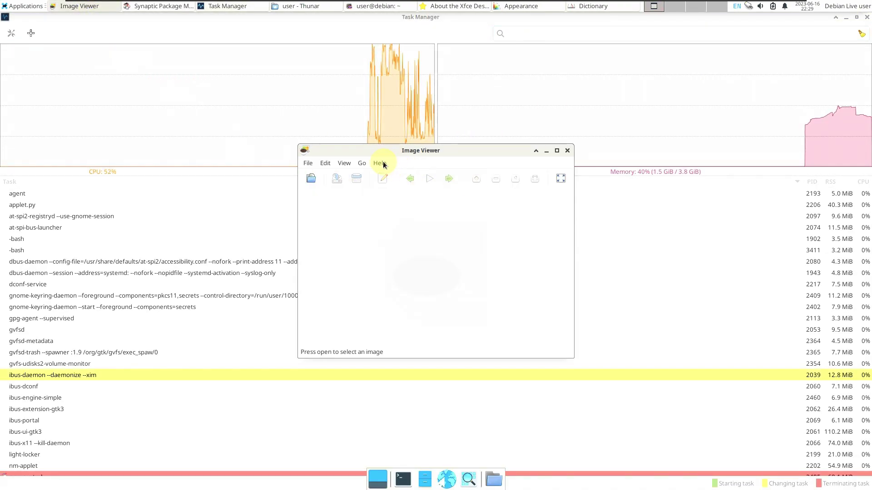
pyautogui.click(380, 164)
pyautogui.click(390, 188)
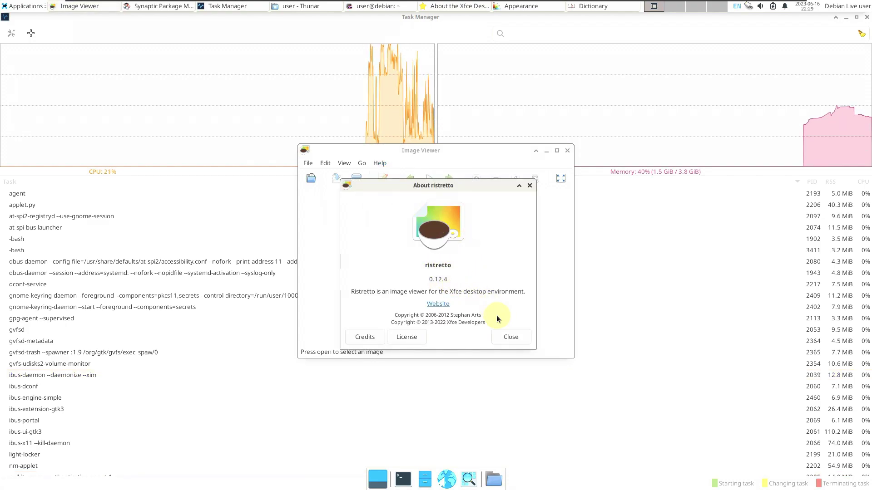
pyautogui.click(509, 336)
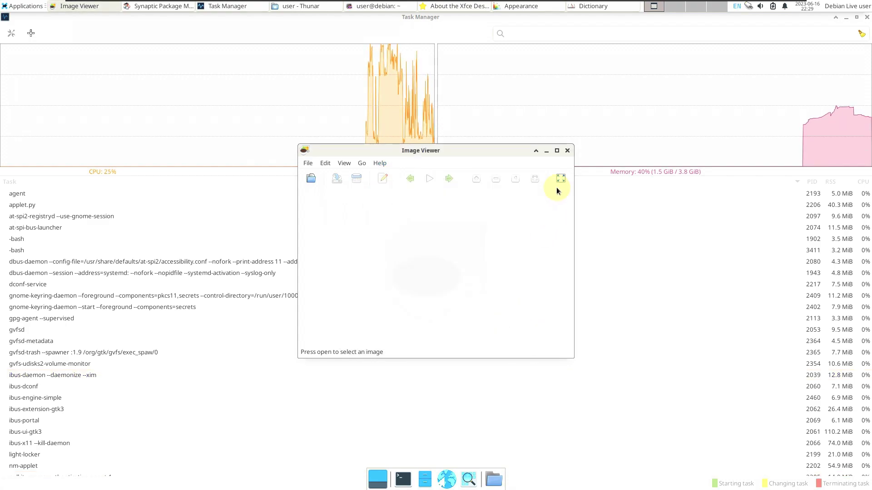
pyautogui.click(568, 152)
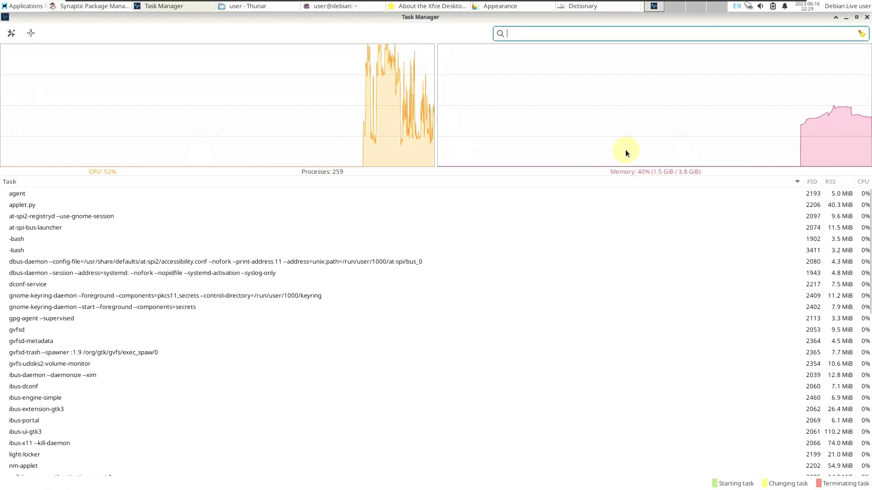
# Dismiss Synaptic's Quick Introduction and view then close its About information
pyautogui.click(90, 10)
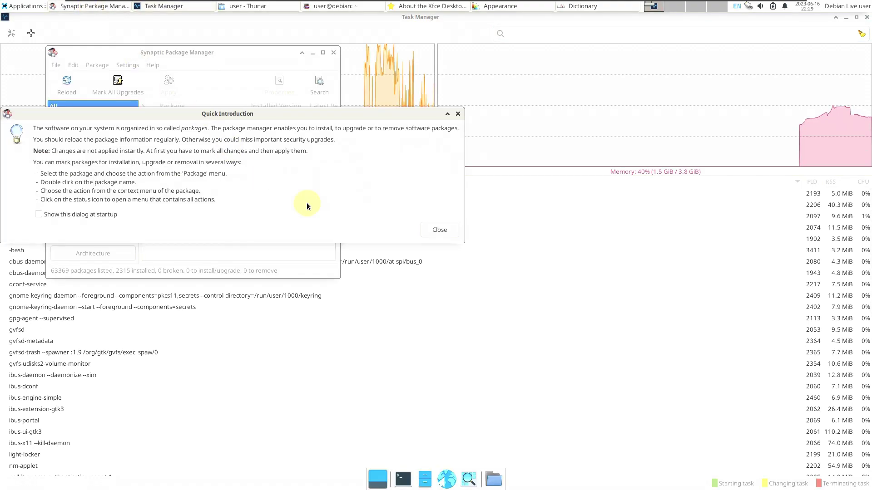
pyautogui.click(431, 231)
pyautogui.click(152, 65)
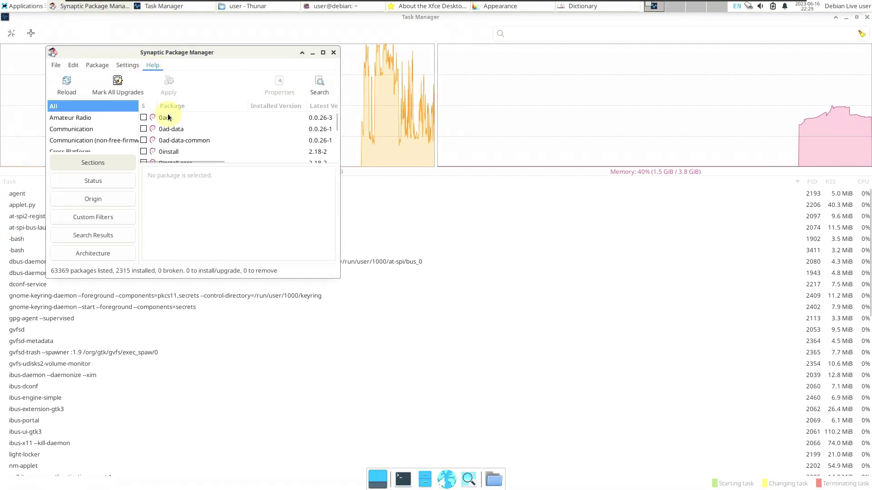
pyautogui.click(161, 113)
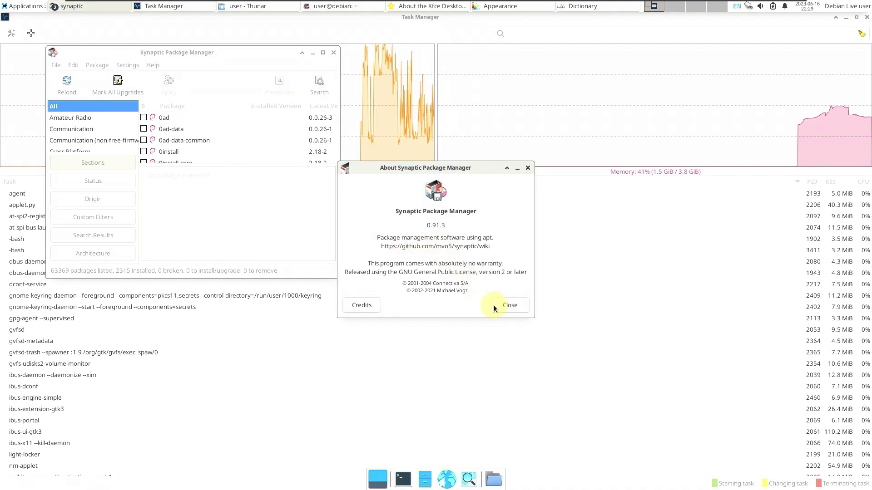
pyautogui.click(495, 306)
# Maximize Synaptic, enlarge the package list pane, and scroll through the packages
pyautogui.click(323, 53)
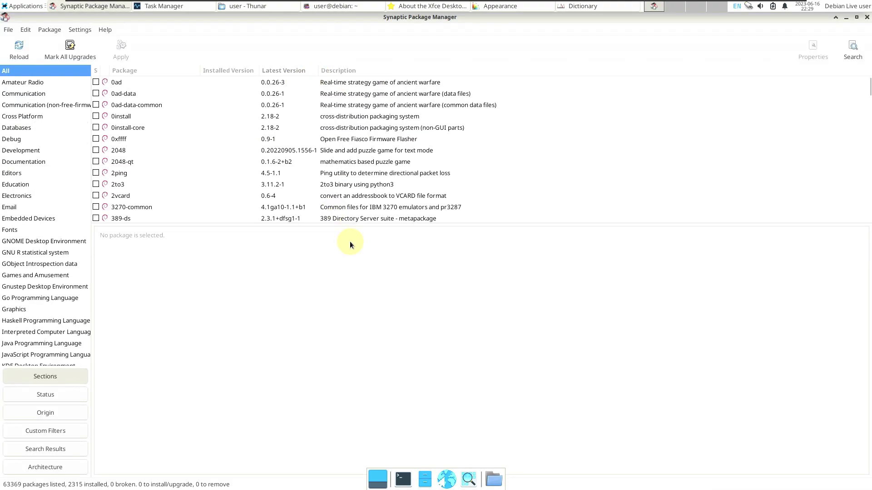
pyautogui.moveTo(336, 226); pyautogui.dragTo(408, 420)
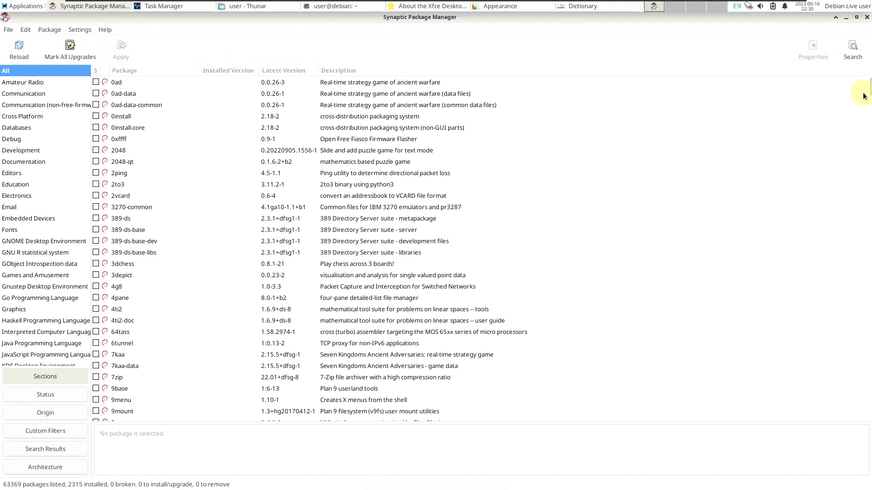
pyautogui.click(869, 105)
pyautogui.moveTo(868, 105); pyautogui.dragTo(869, 206)
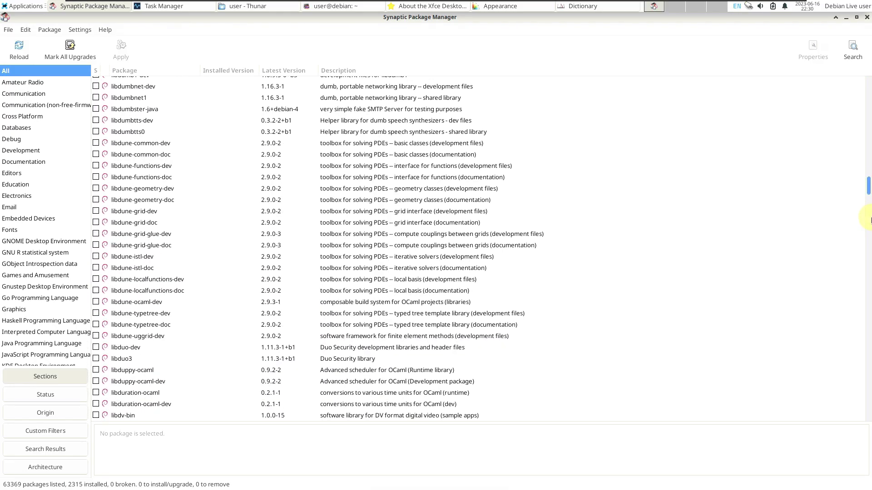
pyautogui.moveTo(869, 239); pyautogui.dragTo(849, 84)
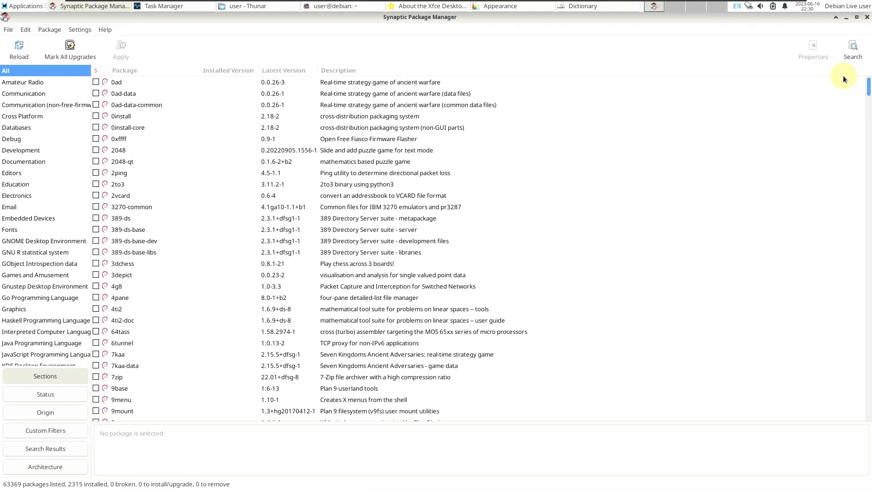
# Close Synaptic, Thunar's About box and window, and the terminal
pyautogui.click(867, 17)
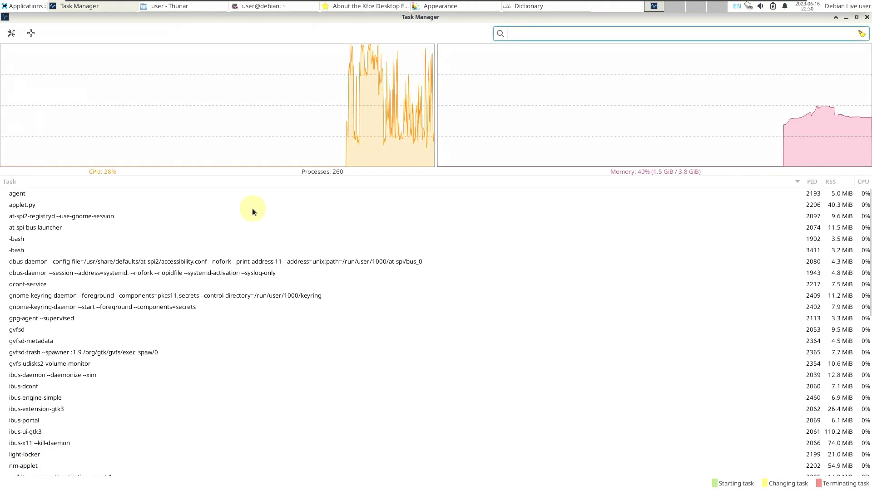
pyautogui.click(176, 10)
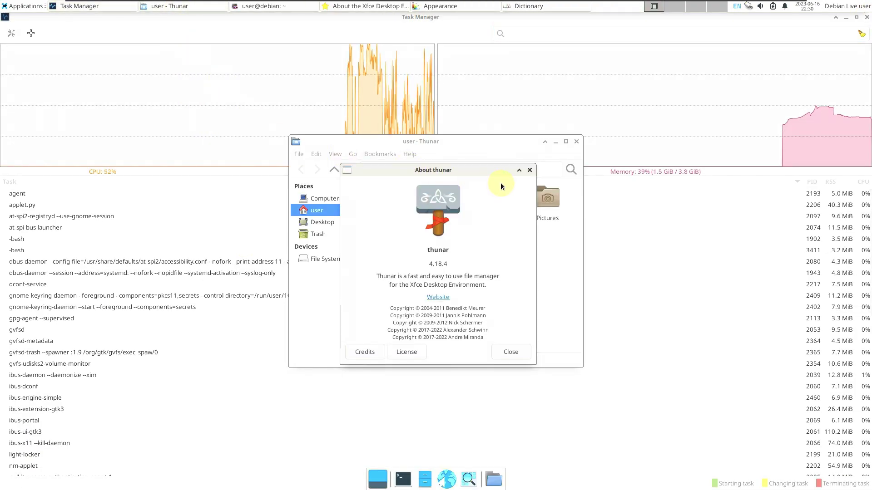
pyautogui.click(509, 352)
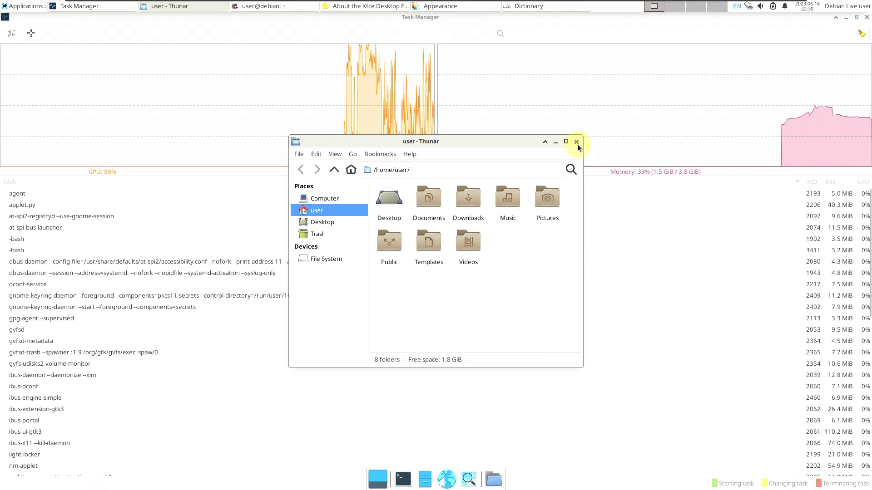
pyautogui.click(576, 141)
pyautogui.click(189, 11)
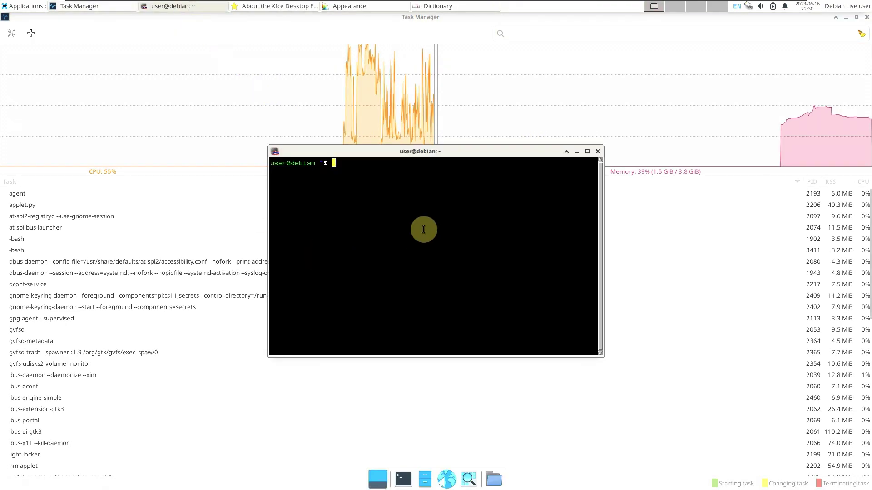
pyautogui.click(597, 151)
# Close About Xfce, then browse Appearance's Icons, Fonts and Settings tabs and close it
pyautogui.click(181, 7)
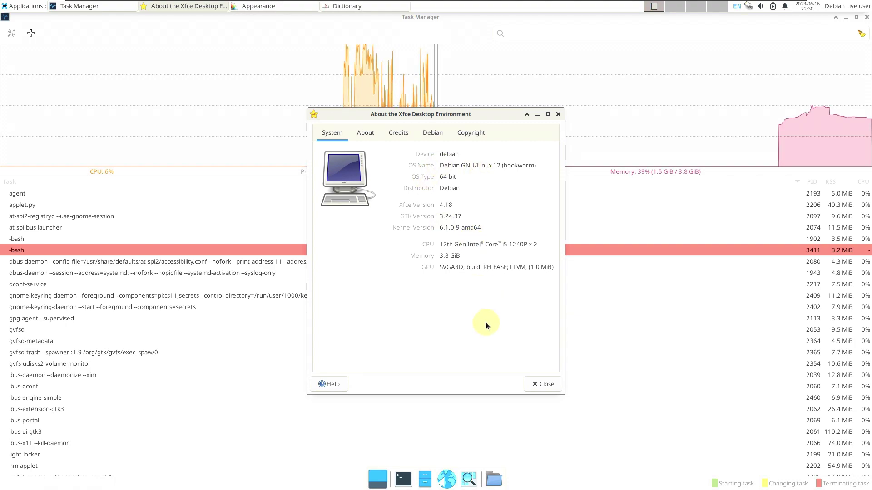
pyautogui.click(537, 386)
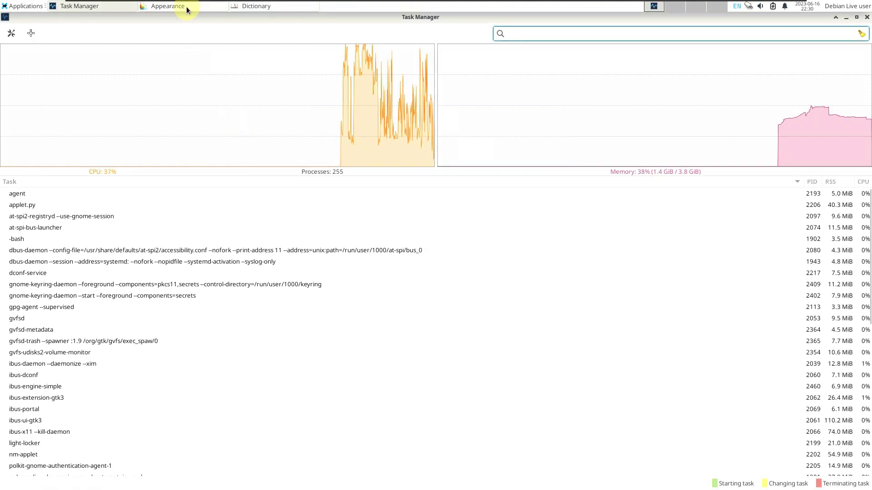
pyautogui.click(186, 6)
pyautogui.click(394, 136)
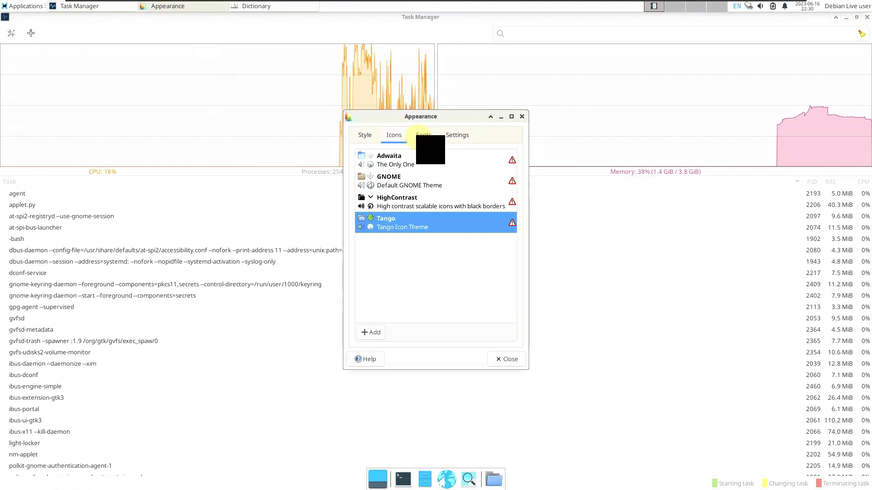
pyautogui.click(426, 137)
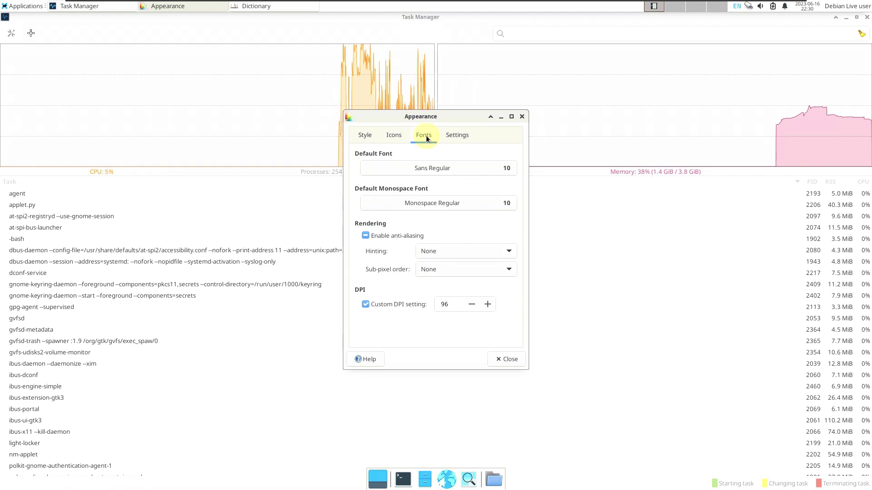
pyautogui.click(455, 134)
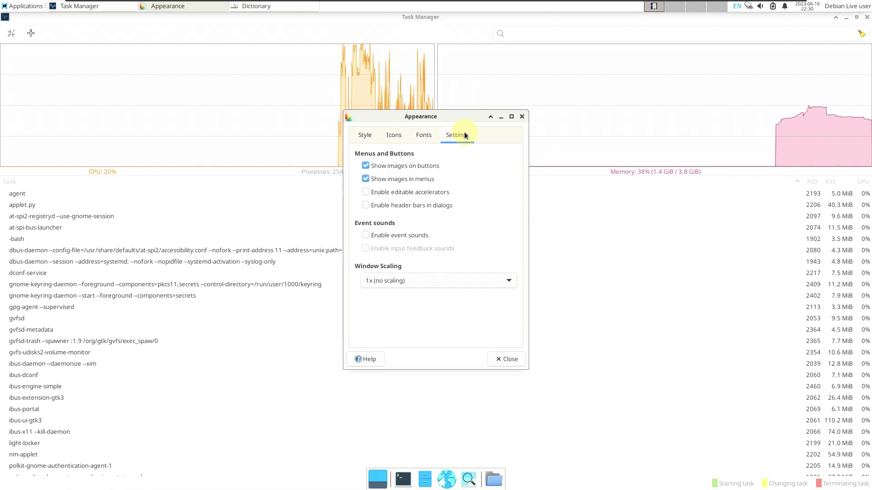
pyautogui.click(511, 359)
# View the Dictionary 0.8.4 About box, then close the Dictionary window
pyautogui.click(181, 8)
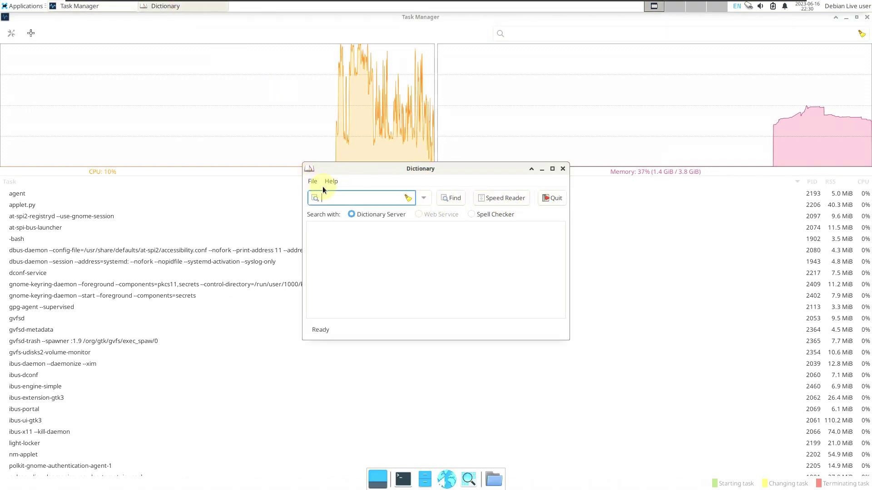
pyautogui.click(340, 194)
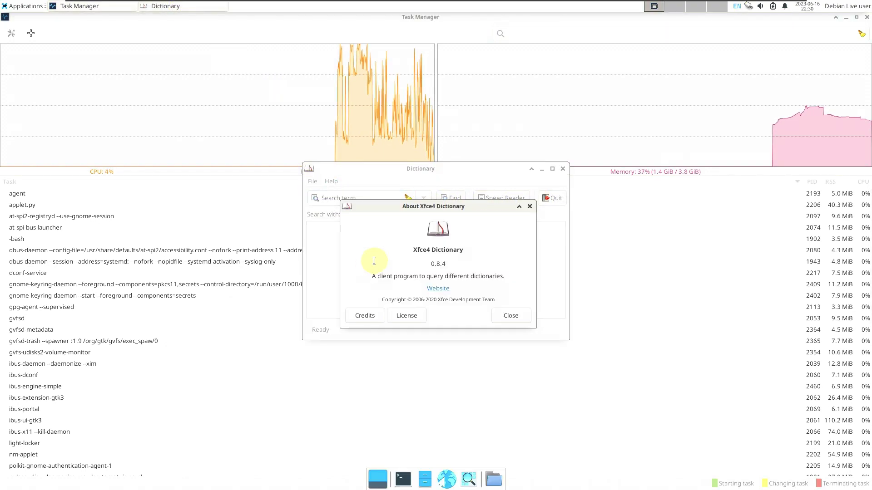
pyautogui.click(507, 317)
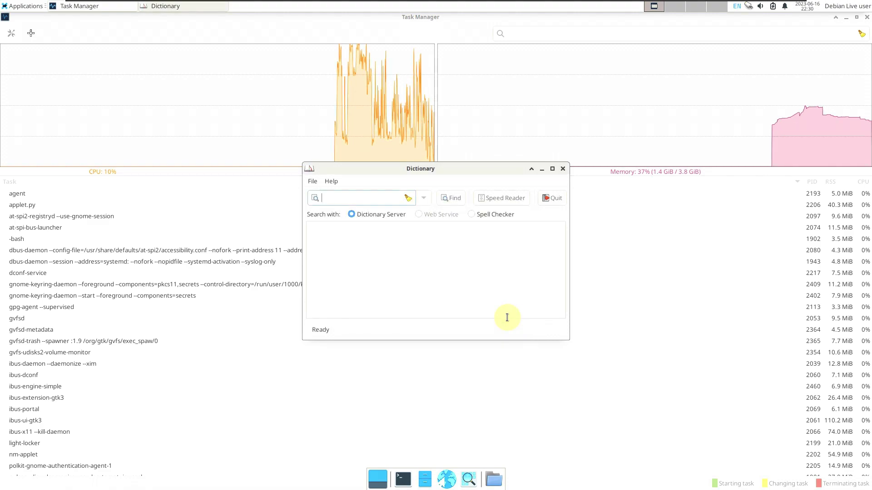
pyautogui.click(561, 196)
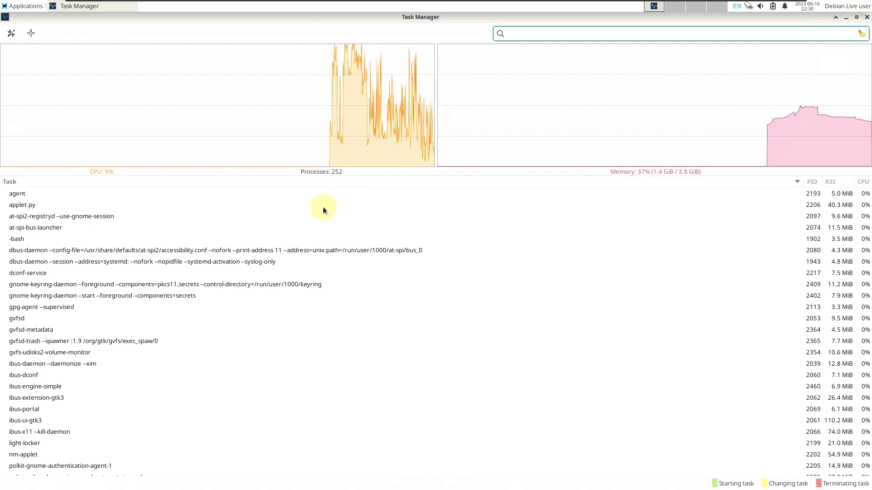
# Close Task Manager and browse the Applications menu's Settings and System submenus
pyautogui.click(866, 19)
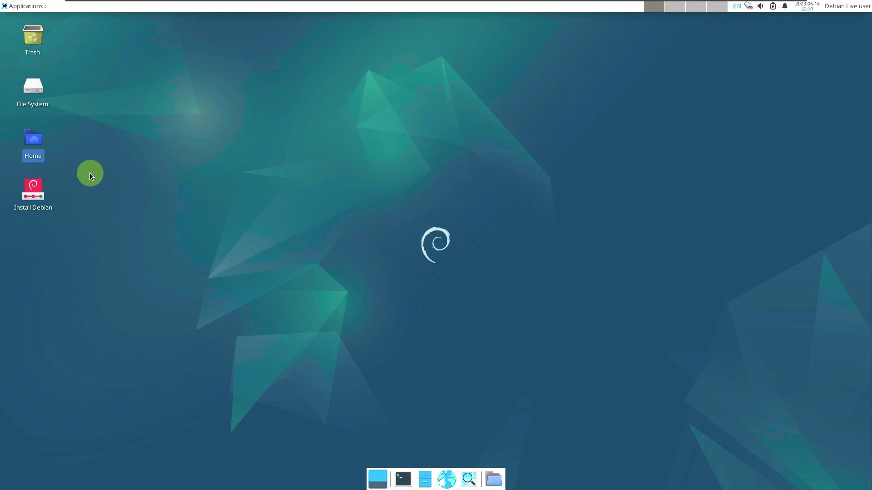
pyautogui.click(26, 7)
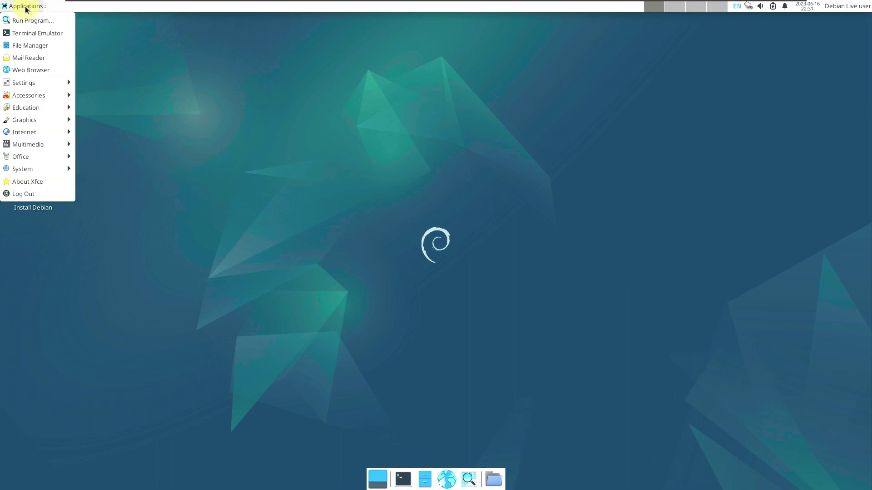
pyautogui.moveTo(37, 86)
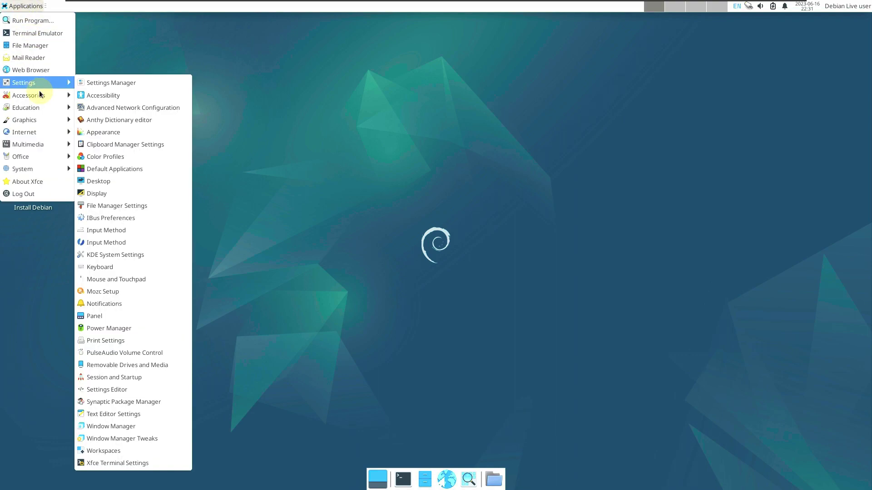
pyautogui.moveTo(52, 174)
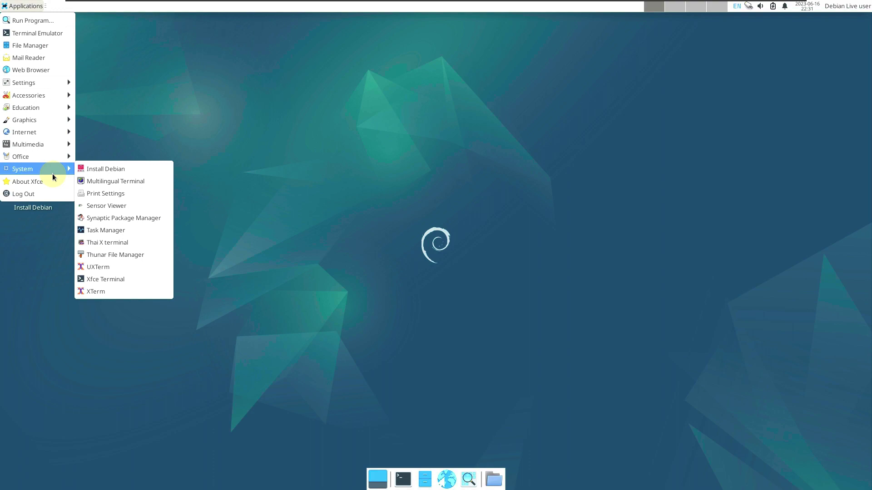
pyautogui.click(262, 106)
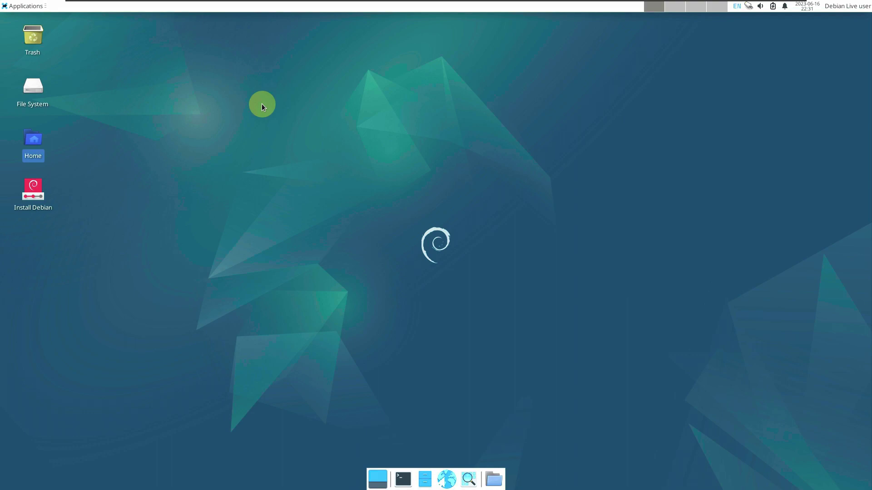
# Choose Log Out from the Applications menu and pick Shut Down
pyautogui.click(26, 7)
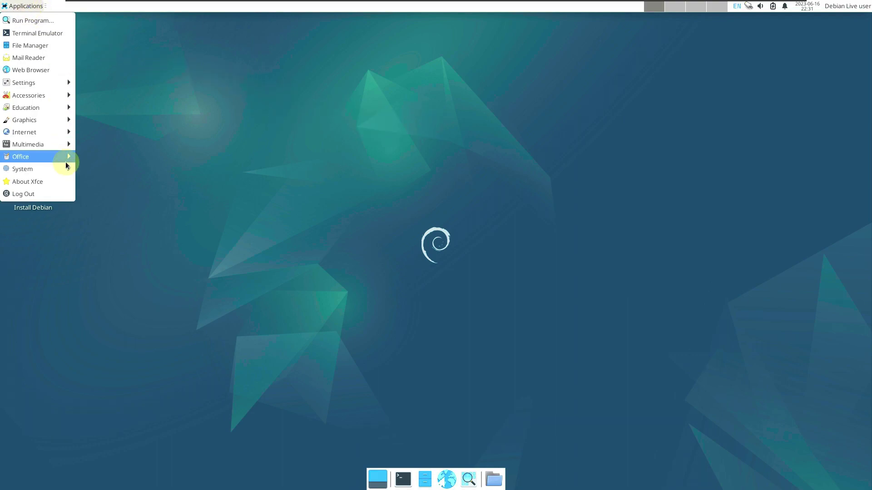
pyautogui.click(62, 190)
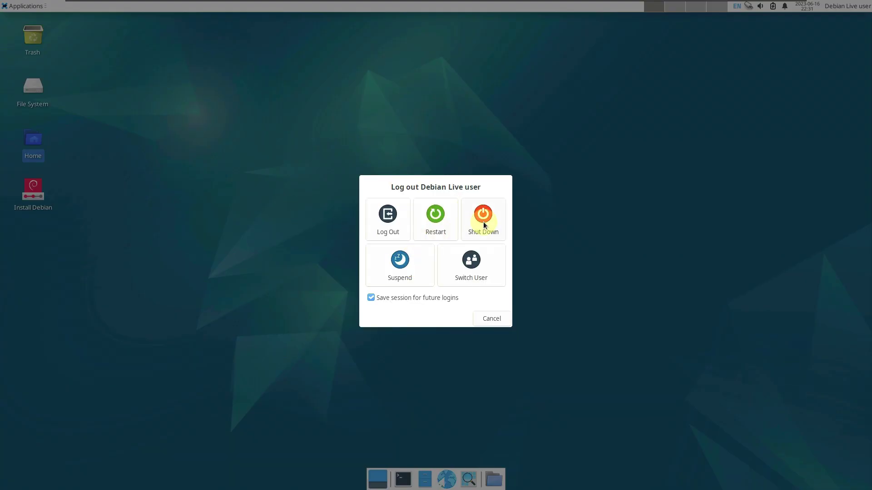
pyautogui.click(484, 221)
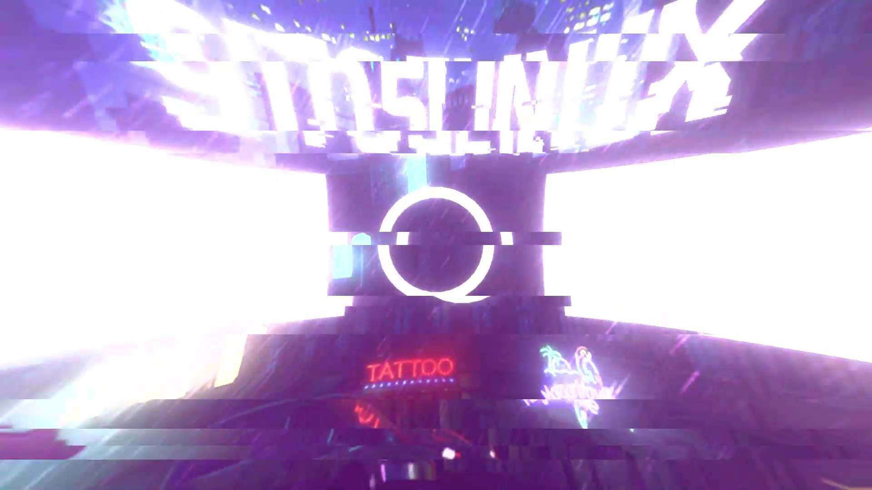